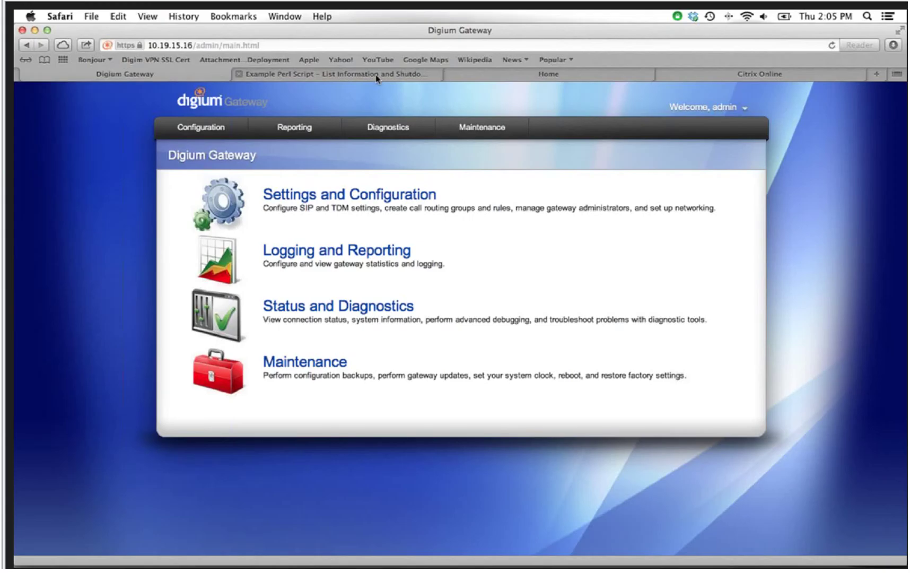
# Step: From the Example Perl Script tab, go to Gateway API Examples listing the Perl and Python scripts
pyautogui.click(375, 74)
pyautogui.scroll(10, 366, 183)
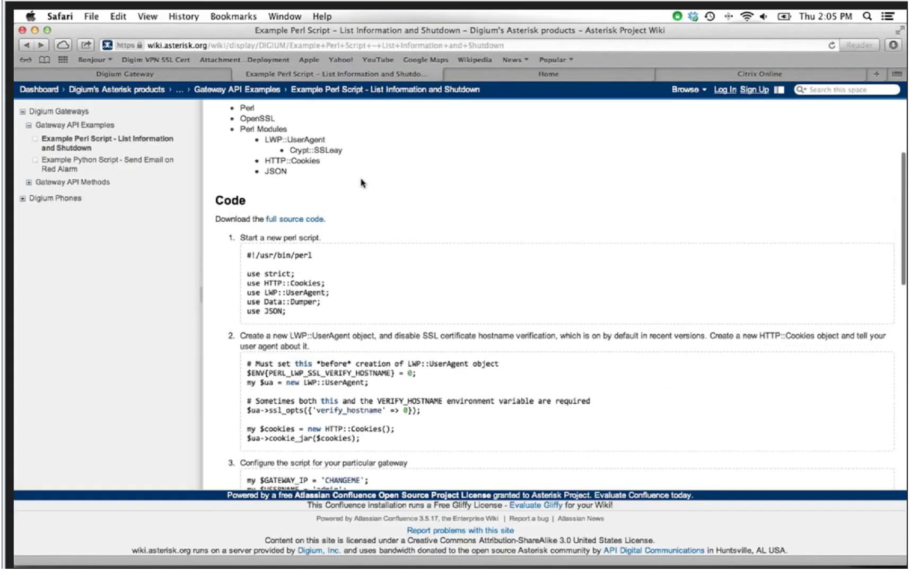
pyautogui.click(65, 128)
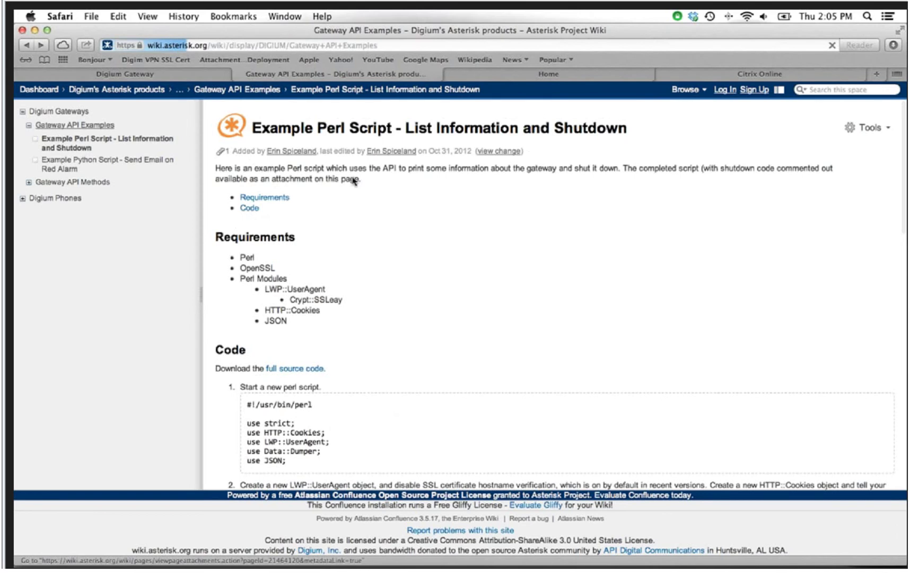
pyautogui.scroll(-1, 348, 194)
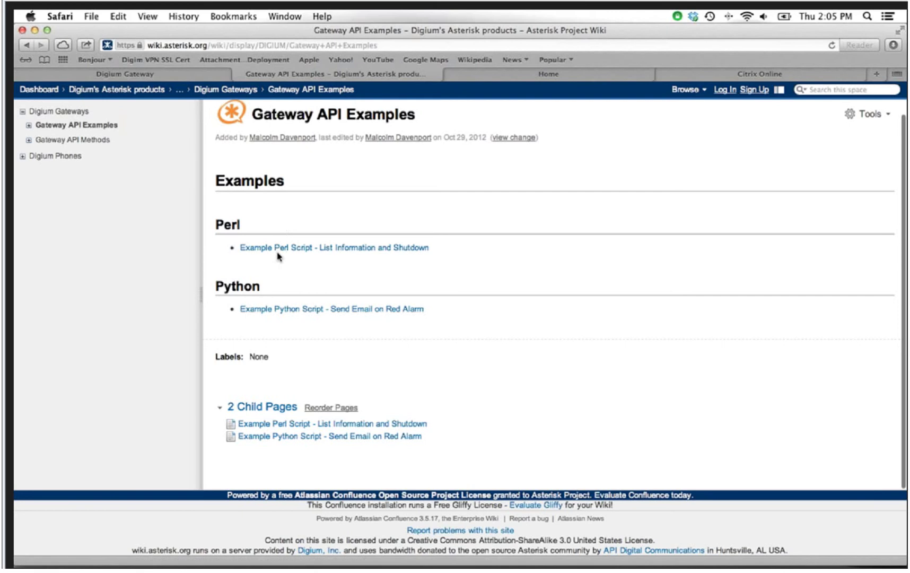
# Step: Open Gateway API Methods and scroll to the Perl Authentication Example code
pyautogui.click(74, 140)
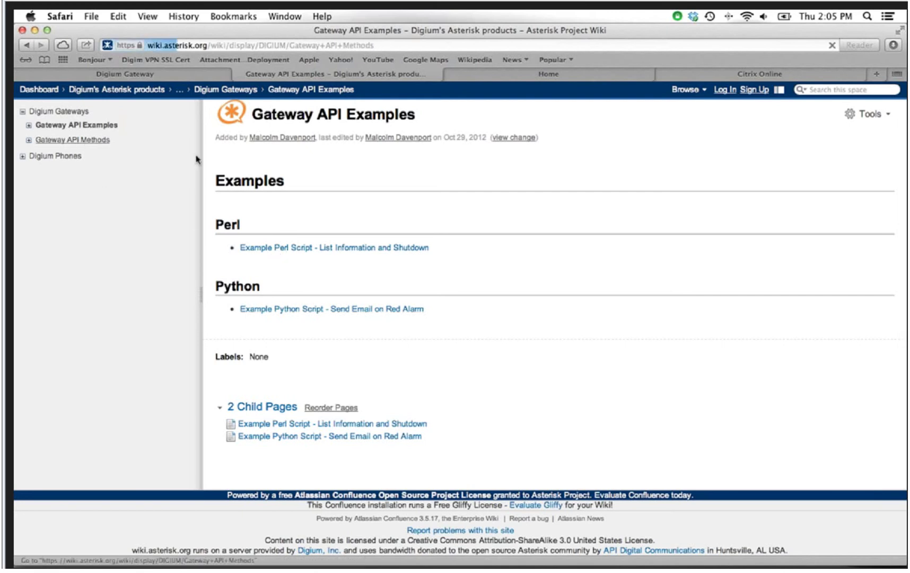
pyautogui.scroll(-3, 341, 295)
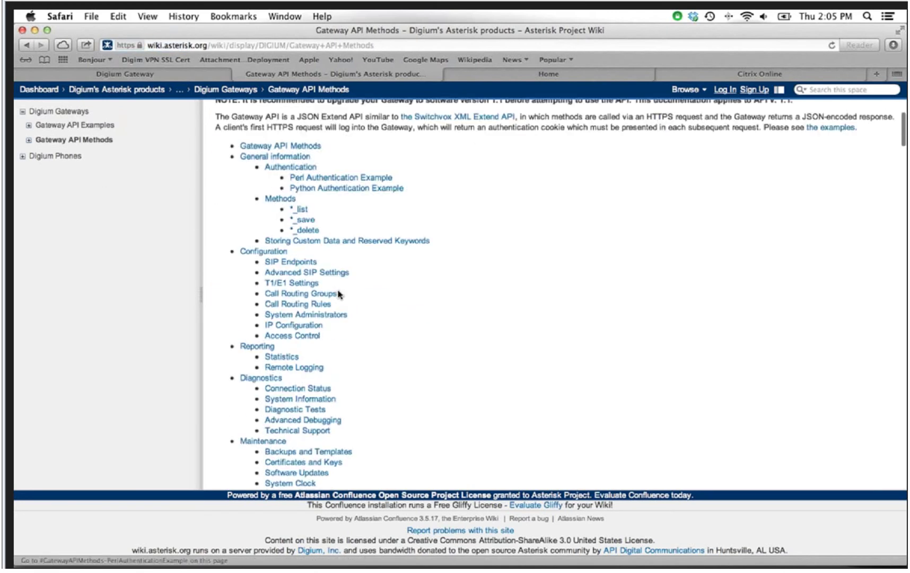
pyautogui.scroll(-10, 281, 377)
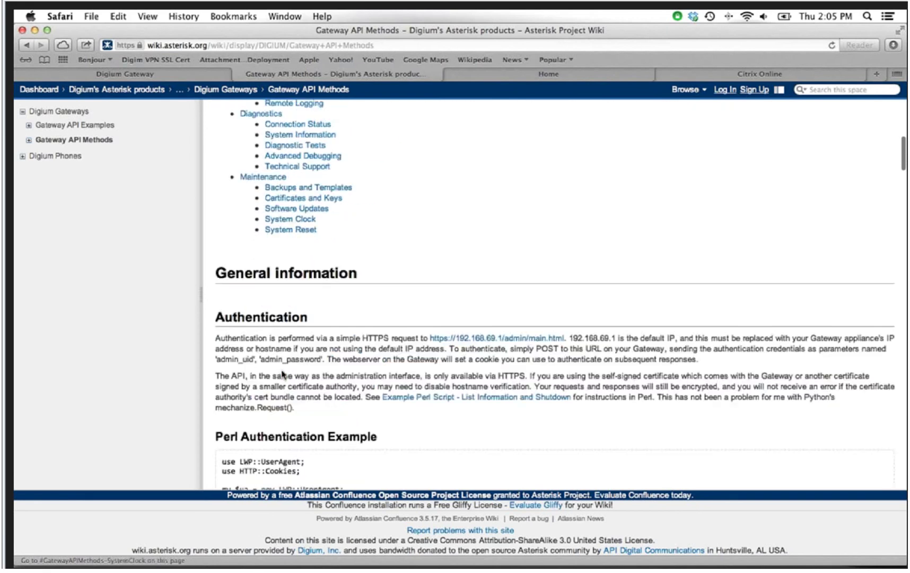
pyautogui.scroll(5, 360, 307)
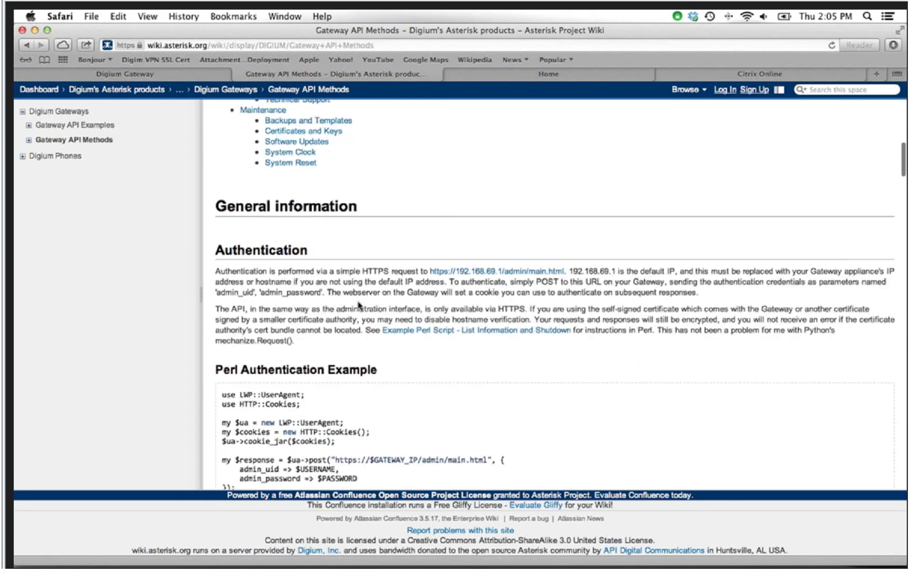
pyautogui.scroll(-10, 279, 348)
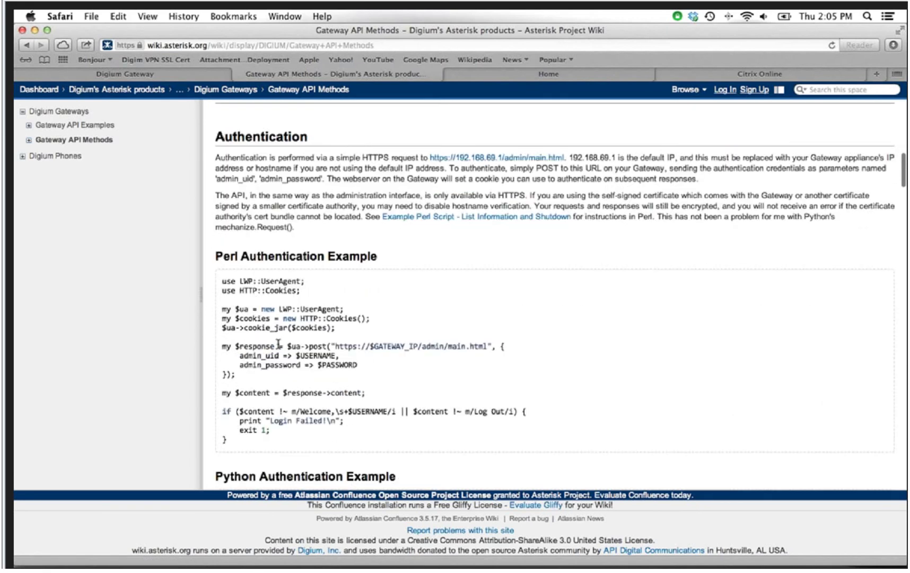
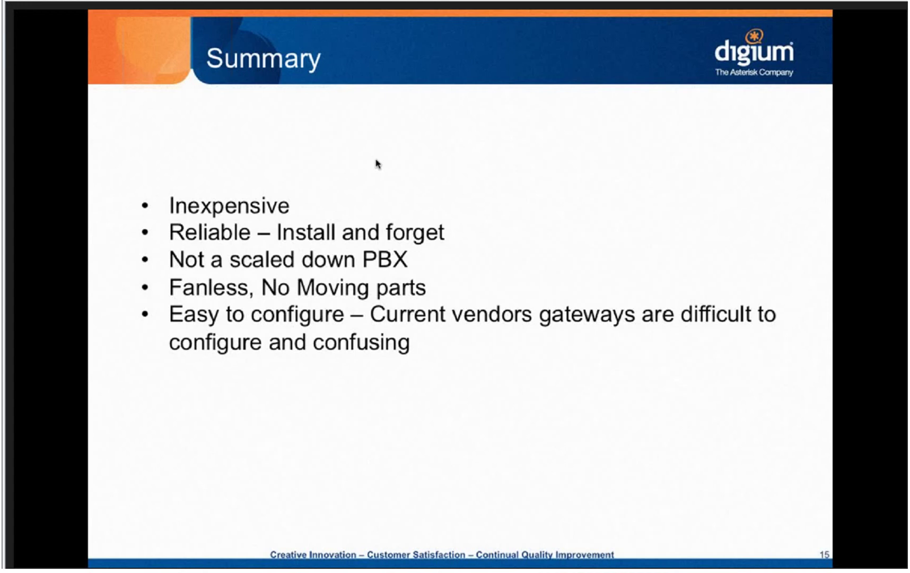
# Step: Leave the finished Gateway ATE slideshow and switch over to Safari
pyautogui.press('super+Tab')
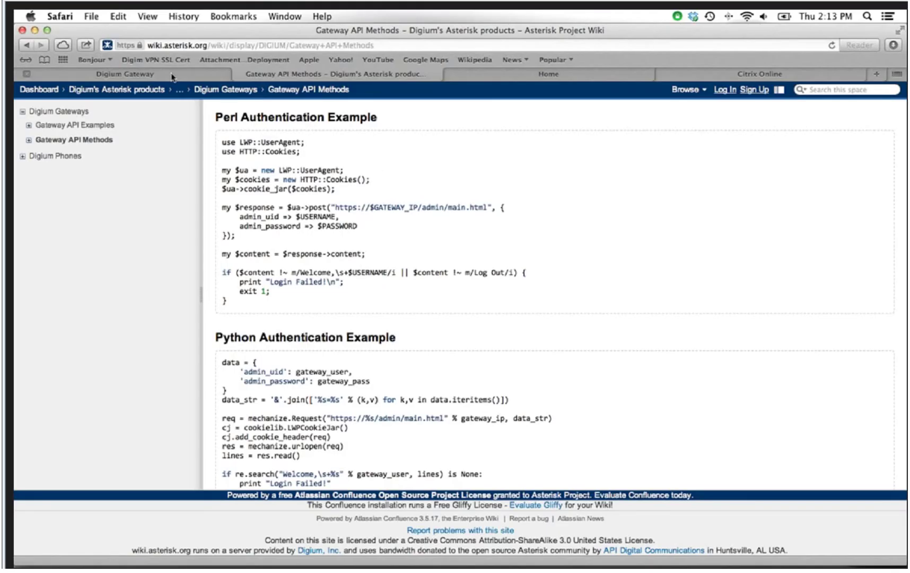
# Step: Bring up the Digium Gateway admin and open the Configuration > T1/E1 settings page
pyautogui.click(172, 77)
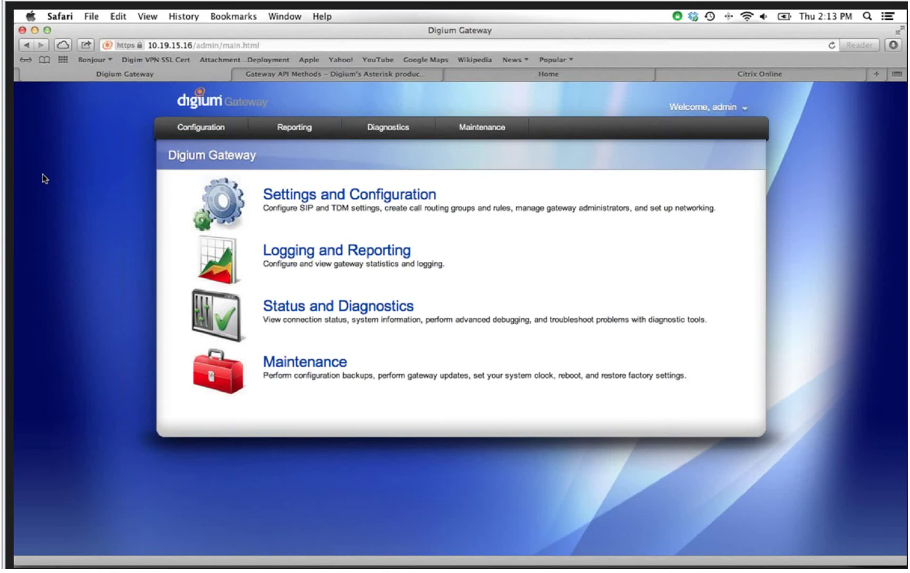
pyautogui.moveTo(203, 133)
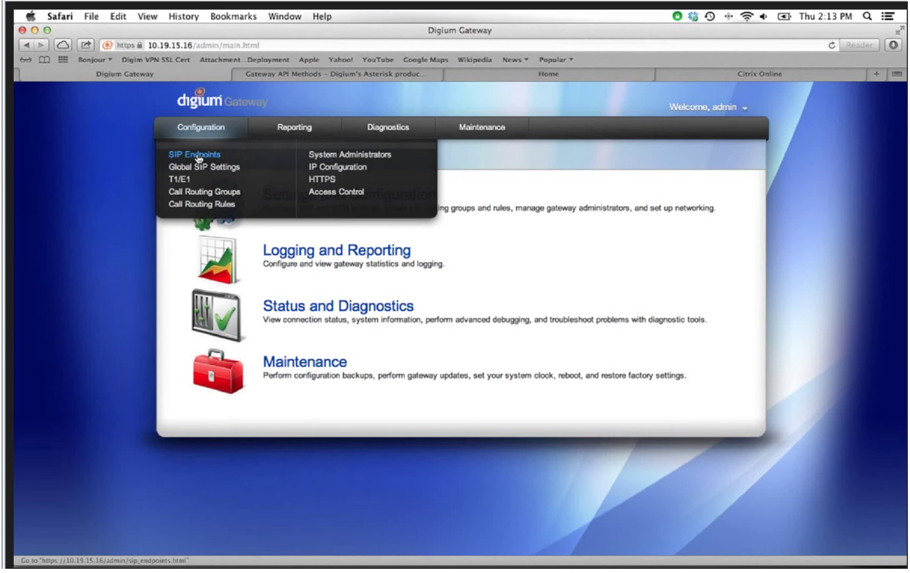
pyautogui.click(180, 179)
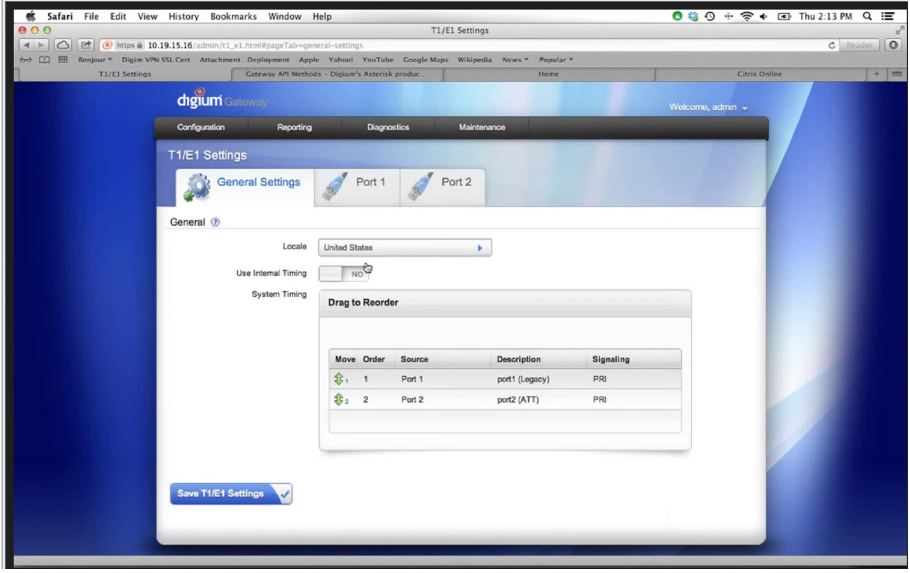
# Step: Open Port 1's T1 settings and expand its advanced interface options (echo cancellation, RX/TX gain)
pyautogui.click(358, 195)
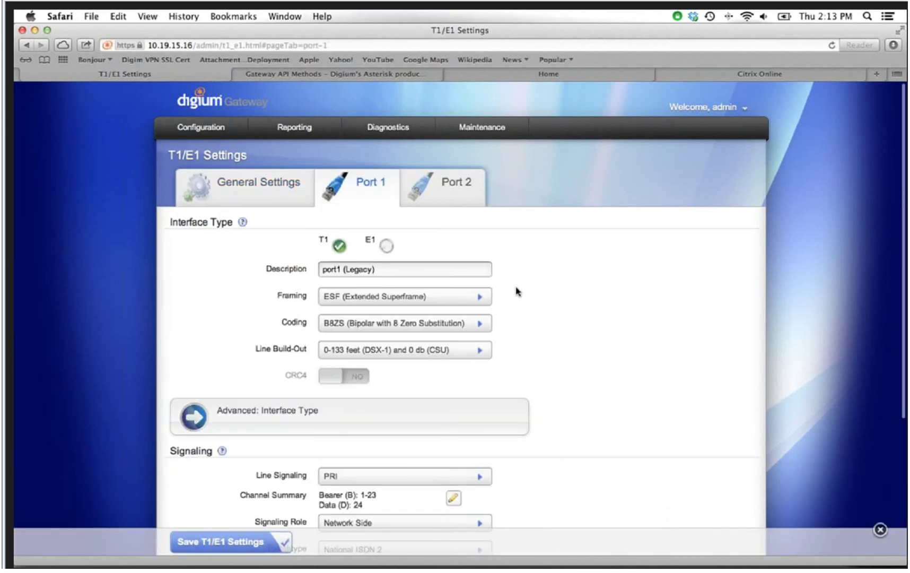
pyautogui.scroll(-3, 517, 291)
pyautogui.scroll(-1, 518, 291)
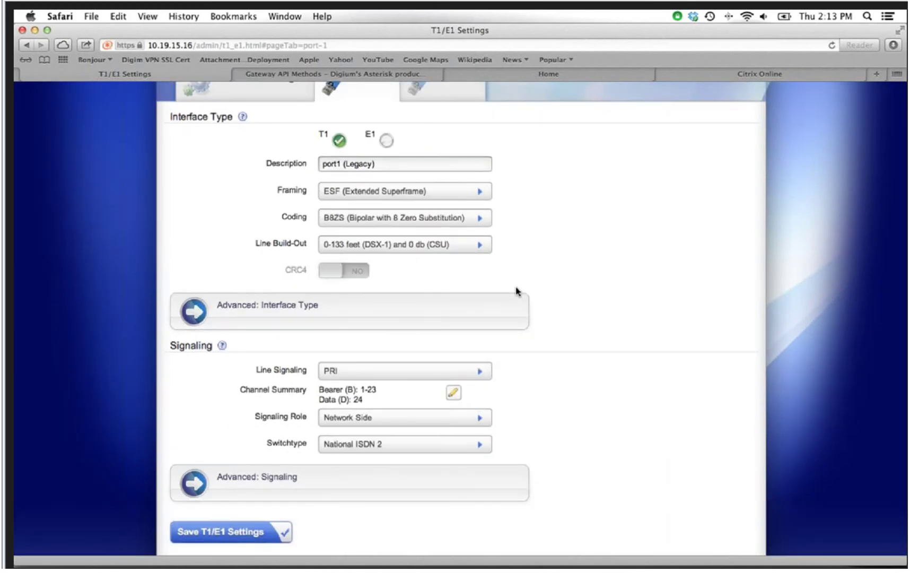
pyautogui.click(410, 314)
# Step: Expand Port 1's advanced PRI signaling options
pyautogui.scroll(-5, 328, 198)
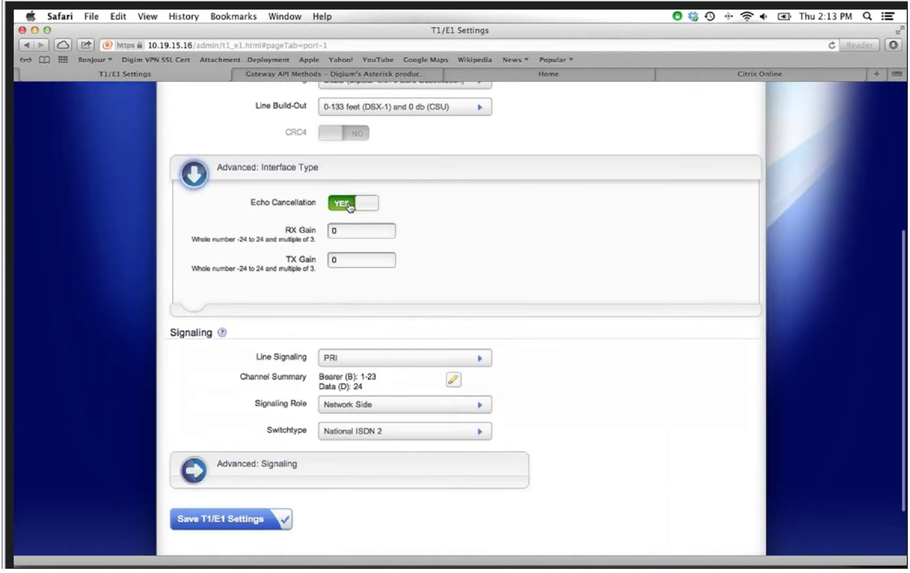
pyautogui.scroll(-1, 349, 207)
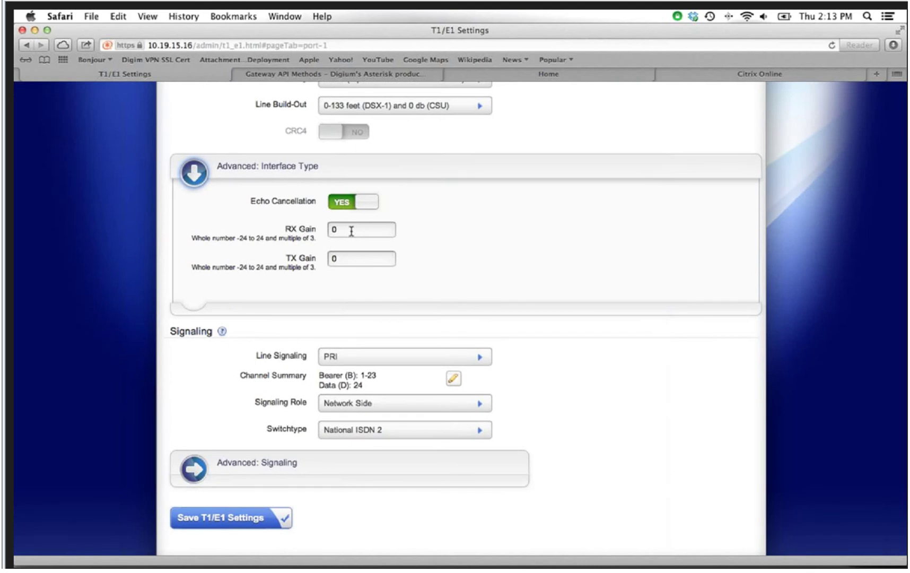
pyautogui.scroll(-1, 528, 354)
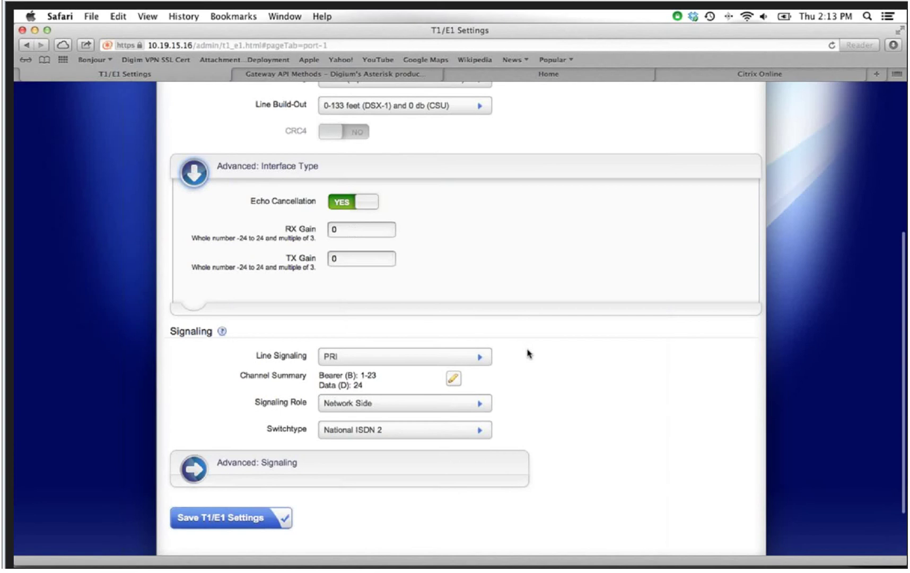
pyautogui.scroll(-2, 528, 353)
pyautogui.click(501, 396)
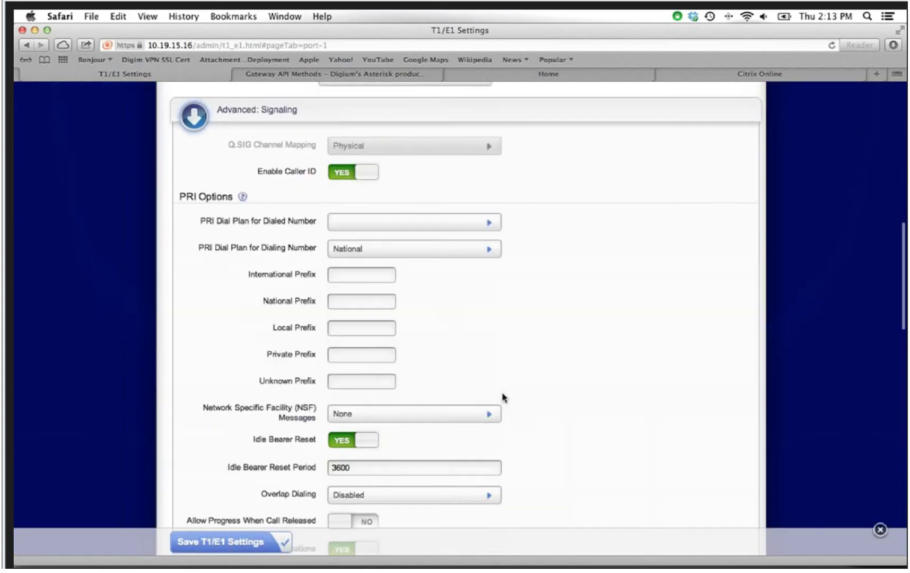
# Step: Scroll back up and re-expand Port 1's Advanced: Signaling section
pyautogui.scroll(2, 504, 397)
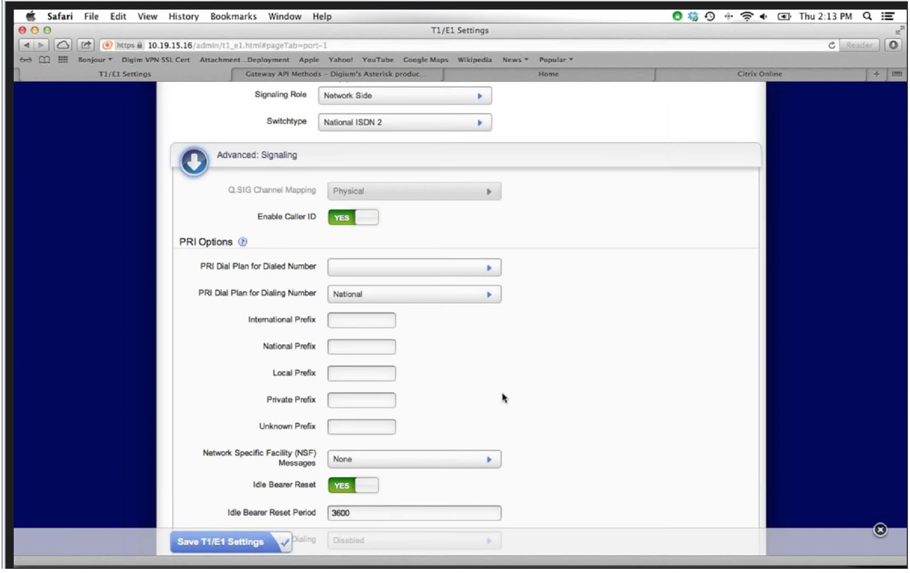
pyautogui.scroll(6, 371, 371)
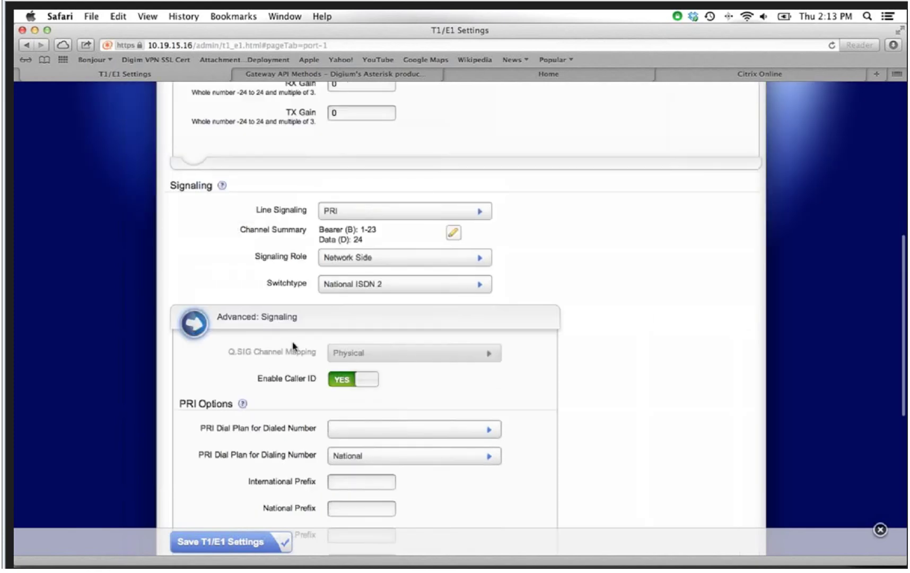
pyautogui.scroll(10, 293, 345)
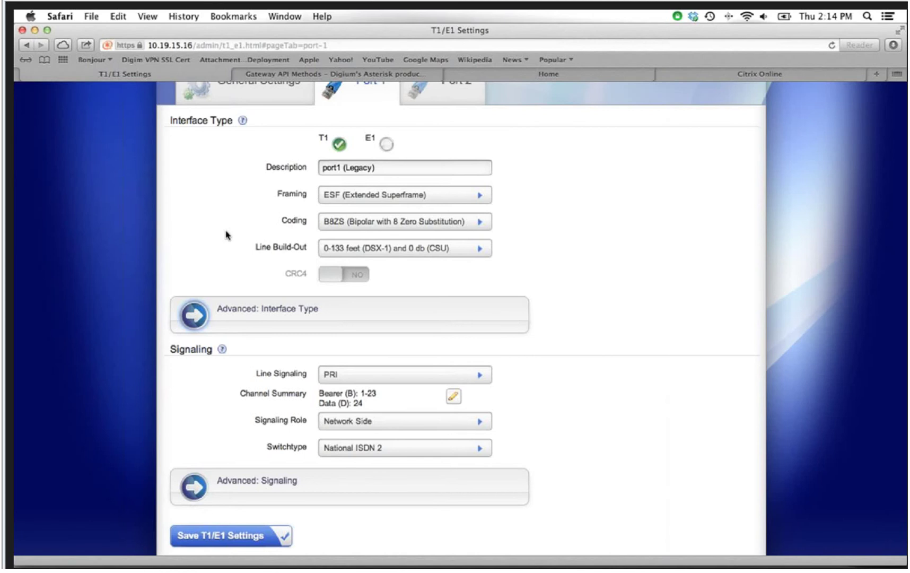
pyautogui.click(362, 474)
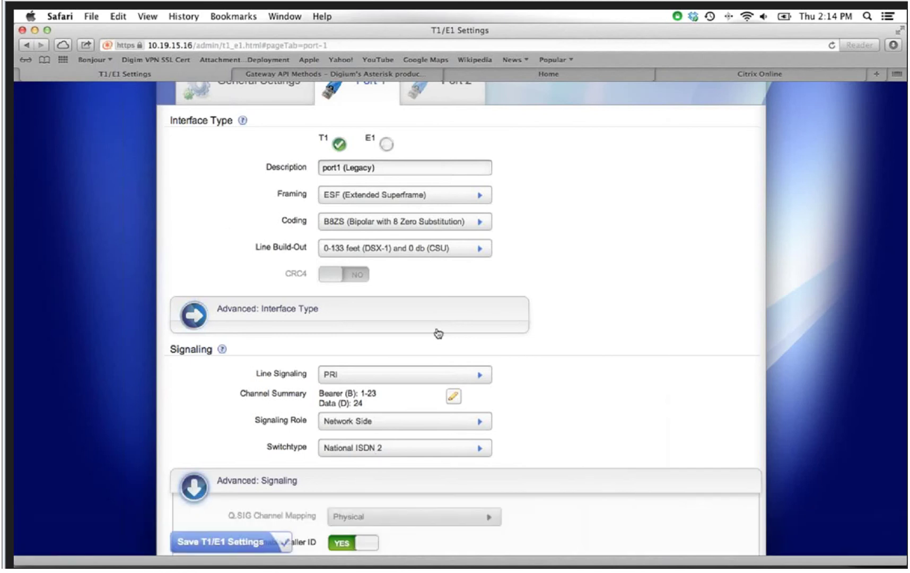
# Step: Review Port 1's PRI and ISDN timer options, then collapse Advanced: Signaling
pyautogui.scroll(-10, 438, 336)
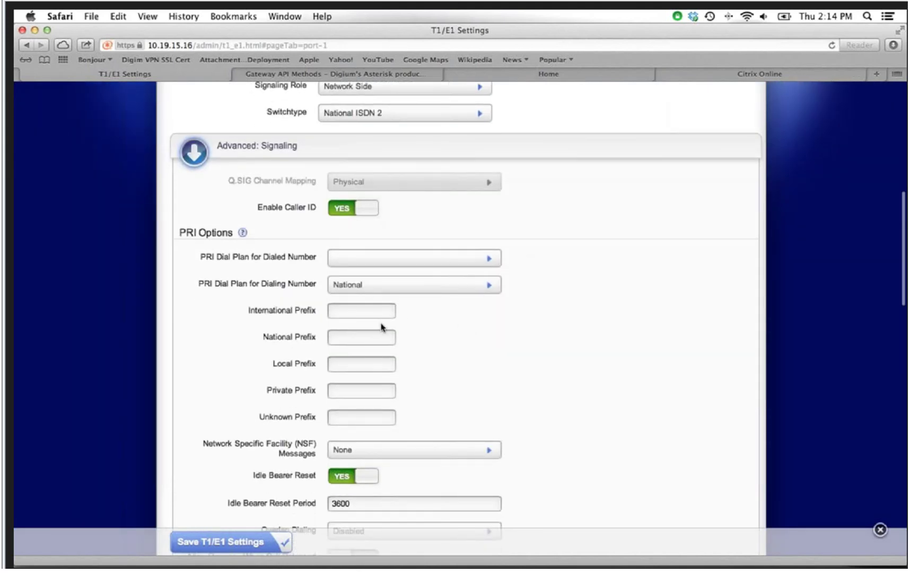
pyautogui.scroll(-5, 382, 327)
pyautogui.scroll(-5, 381, 326)
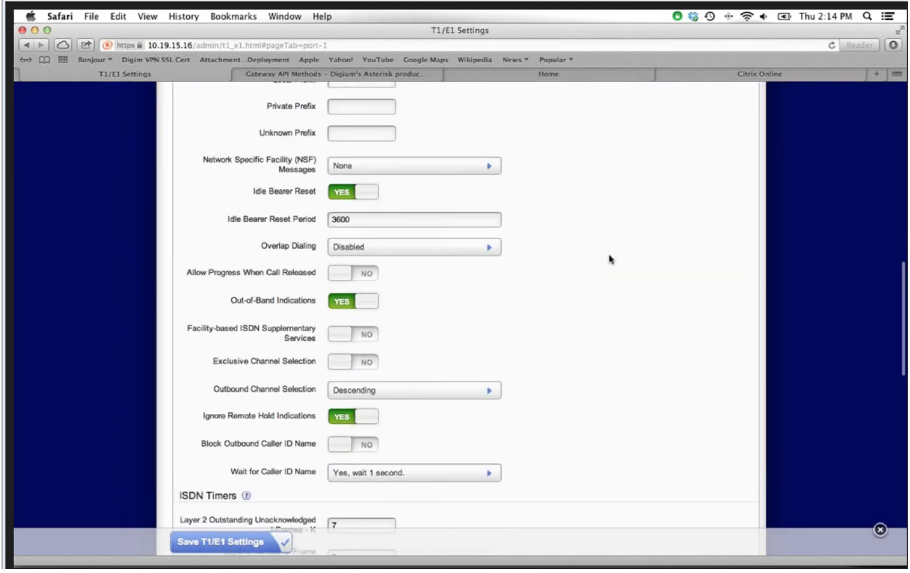
pyautogui.scroll(-15, 610, 259)
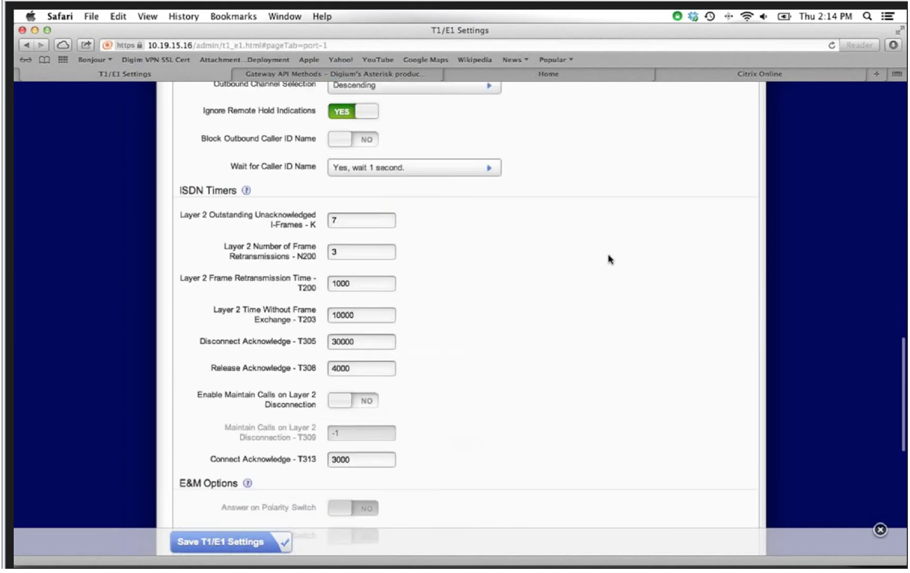
pyautogui.scroll(-3, 610, 258)
pyautogui.scroll(20, 610, 259)
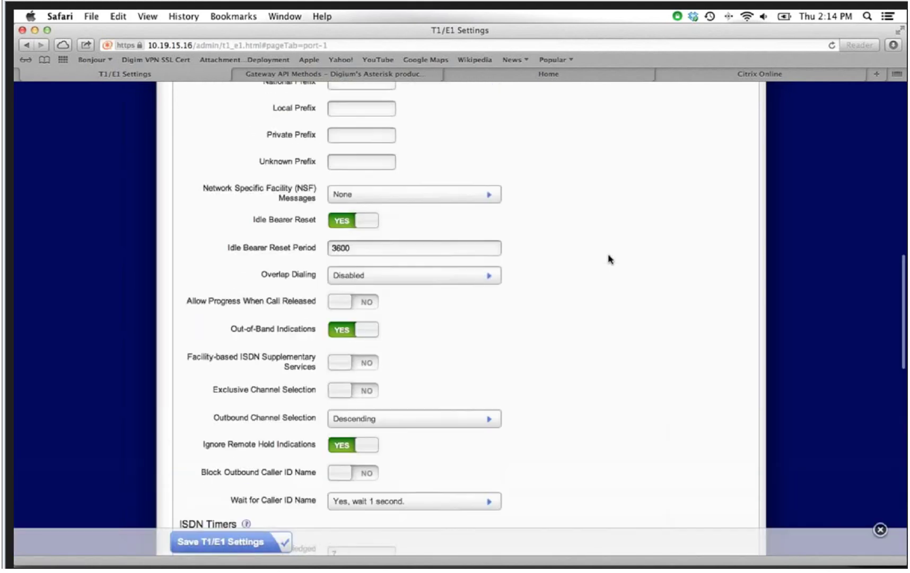
pyautogui.scroll(8, 610, 259)
pyautogui.click(335, 514)
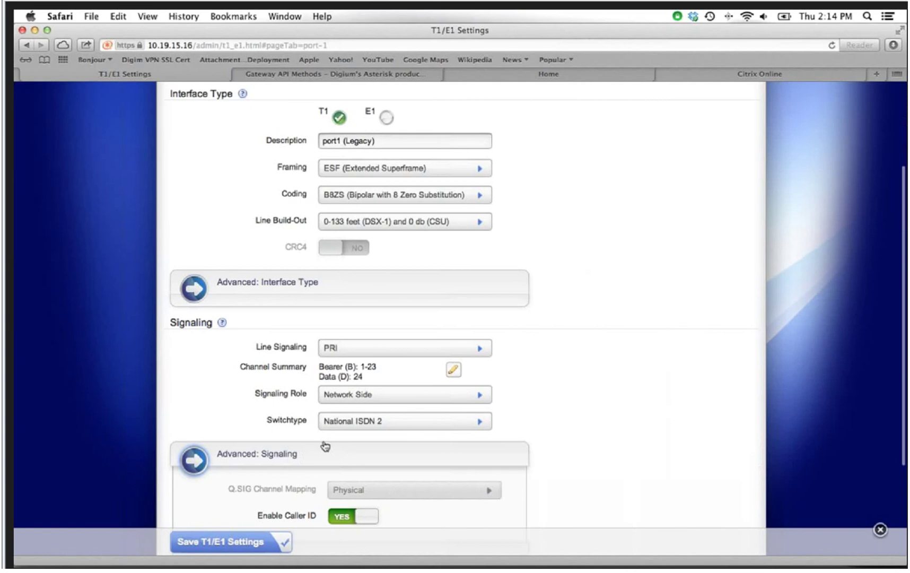
# Step: Open Configuration > Global SIP Settings, showing UDP bind port 5060 with TCP disabled
pyautogui.scroll(3, 325, 446)
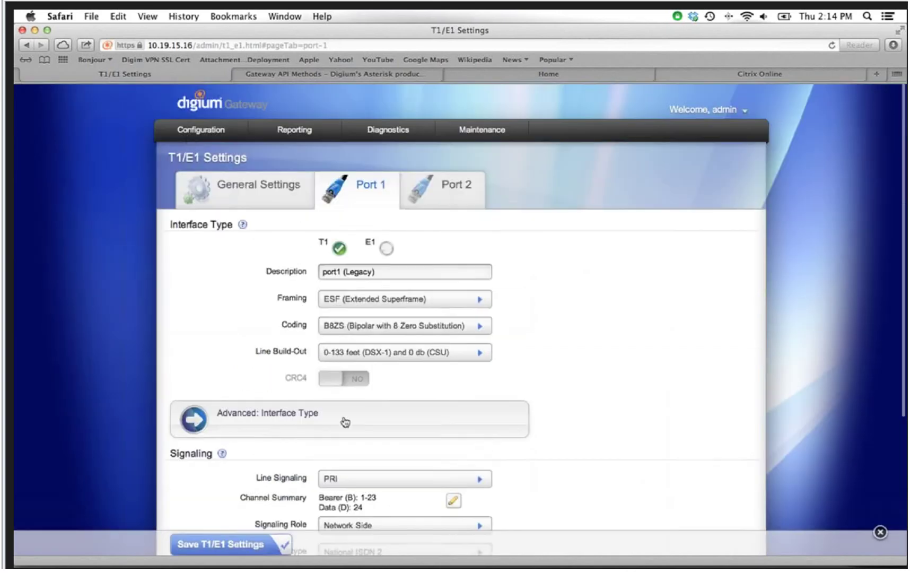
pyautogui.moveTo(201, 127)
pyautogui.click(204, 167)
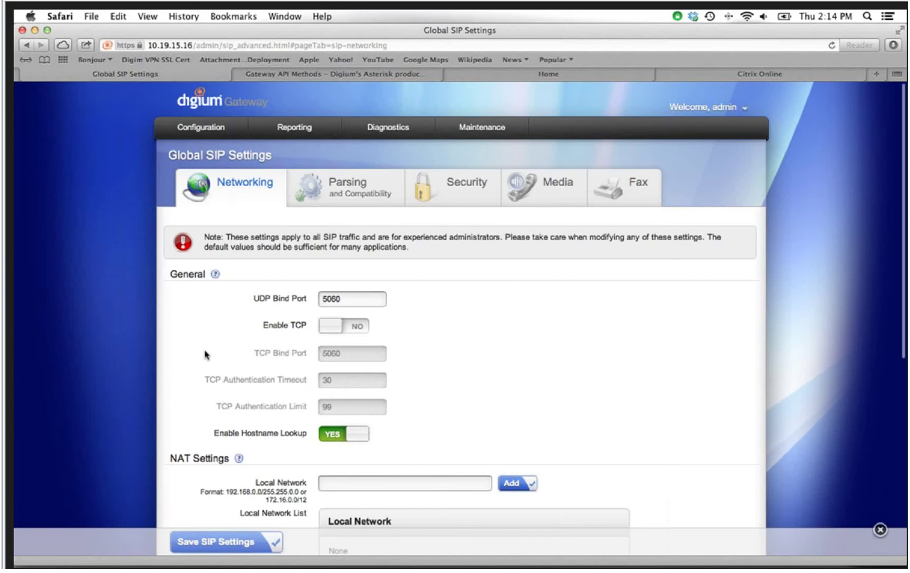
# Step: Review the Global SIP networking settings and the parsing and compatibility settings
pyautogui.scroll(-5, 207, 355)
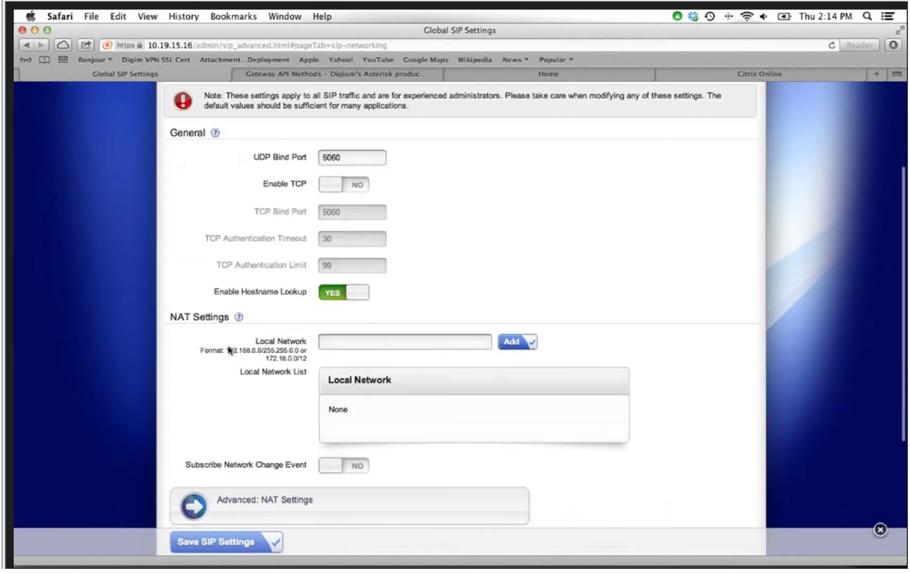
pyautogui.scroll(4, 302, 167)
pyautogui.click(317, 159)
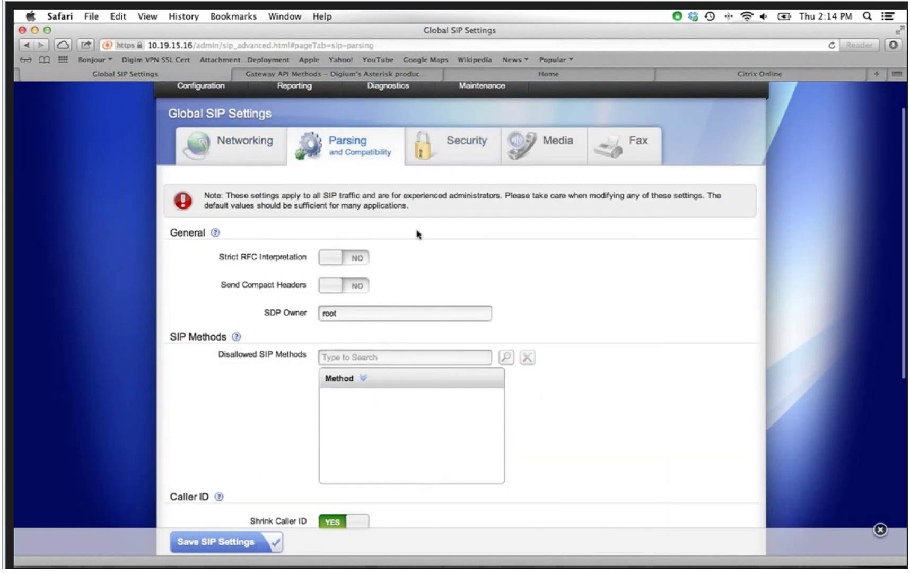
pyautogui.scroll(-10, 418, 235)
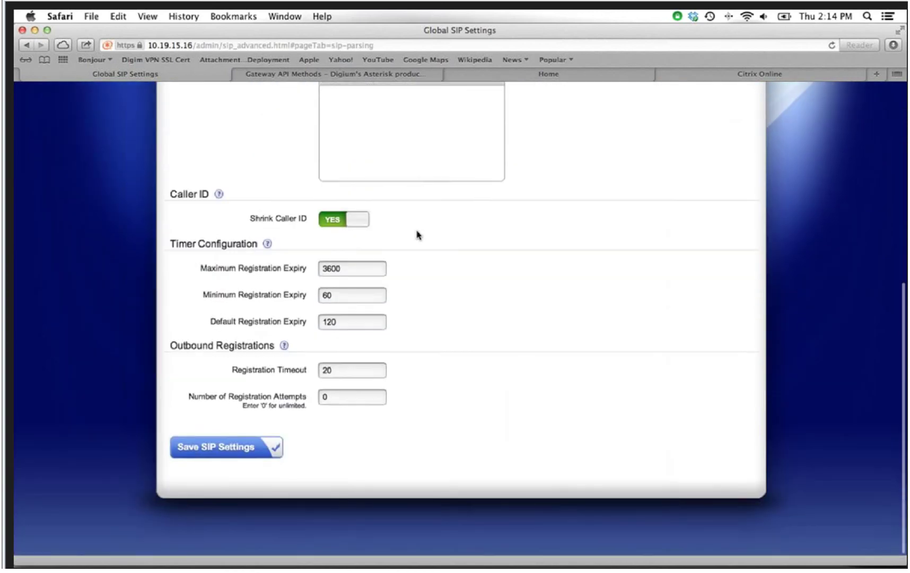
pyautogui.scroll(12, 418, 235)
# Step: Check the SIP Security, Media and Fax settings, then open the SIP Endpoints list
pyautogui.click(458, 196)
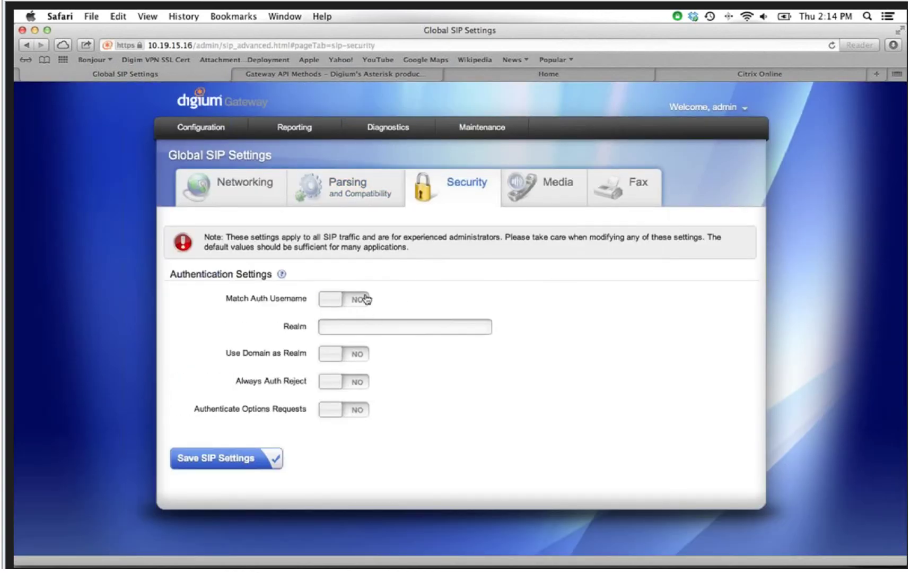
pyautogui.click(524, 191)
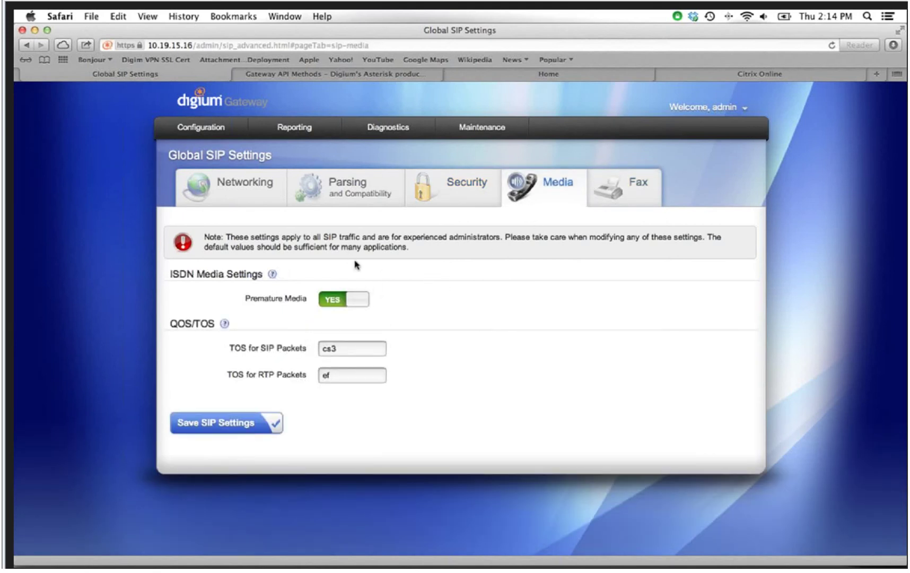
pyautogui.click(615, 203)
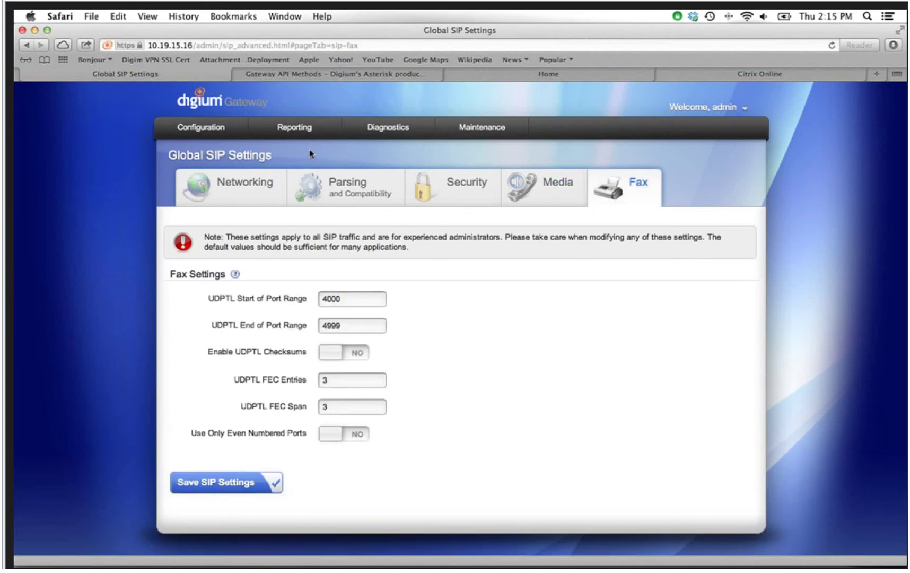
pyautogui.moveTo(166, 123)
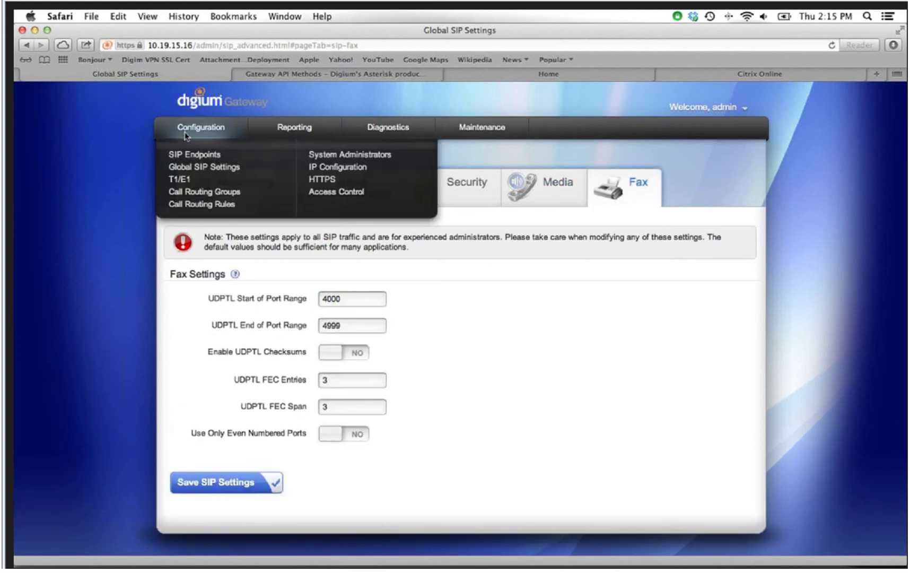
pyautogui.click(189, 160)
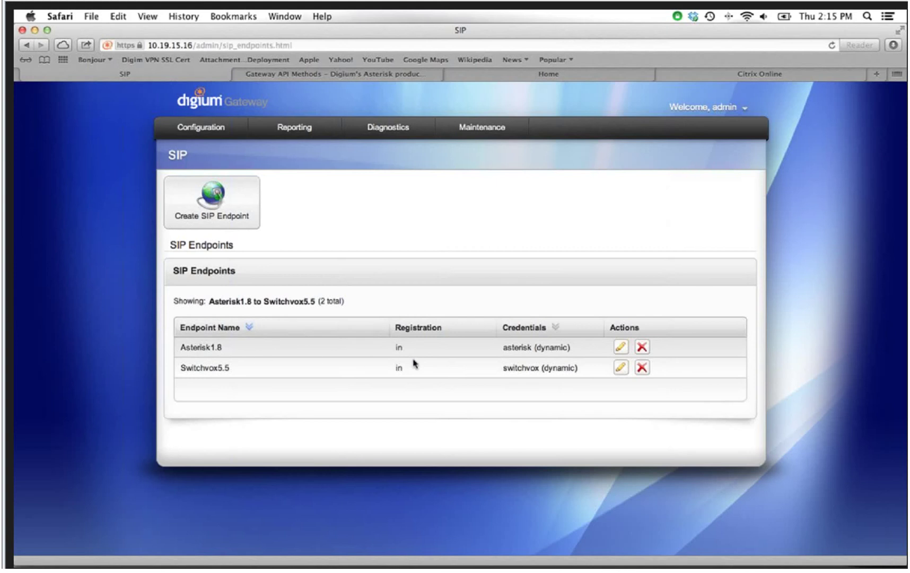
# Step: Open the Switchvox5.5 endpoint for editing from the SIP Endpoints list
pyautogui.moveTo(193, 368); pyautogui.dragTo(282, 370)
pyautogui.click(621, 367)
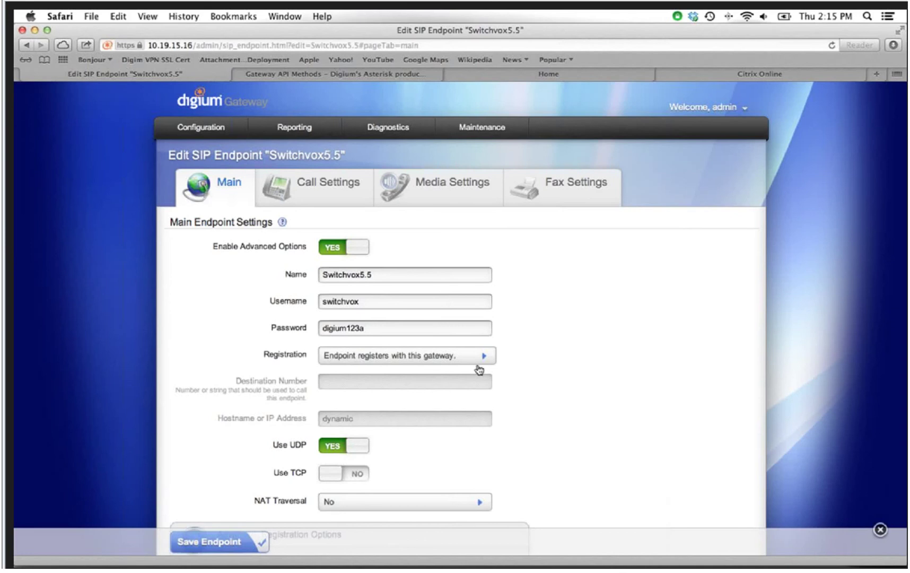
pyautogui.click(388, 274)
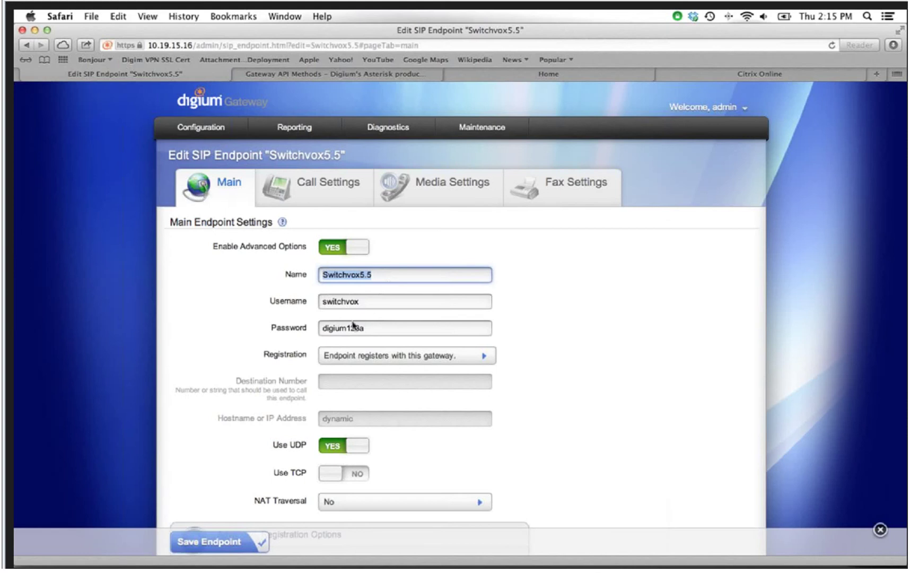
pyautogui.scroll(-5, 215, 379)
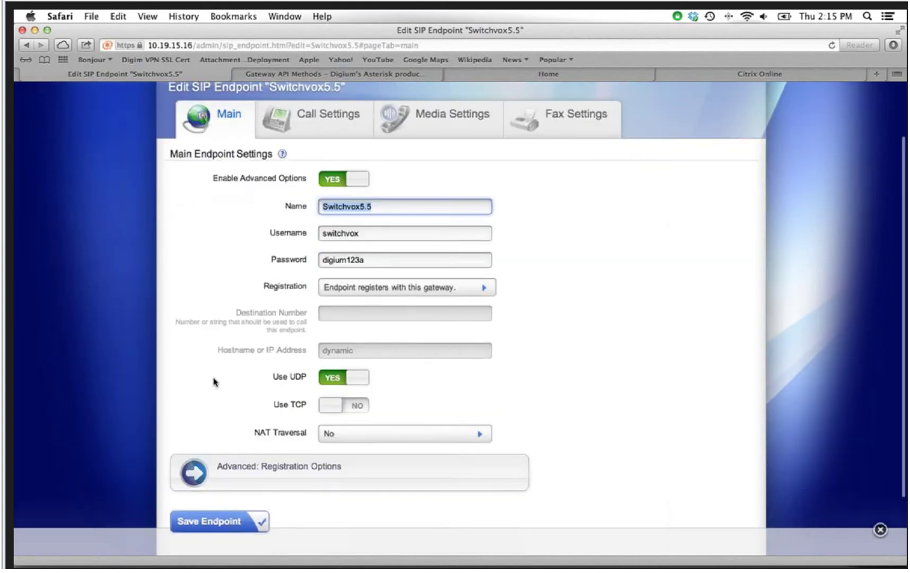
pyautogui.click(354, 230)
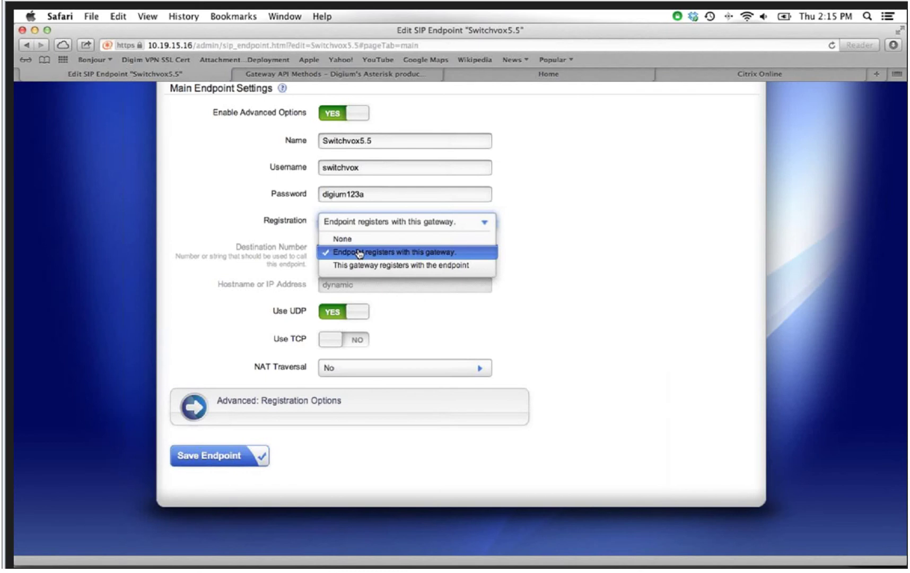
pyautogui.click(359, 254)
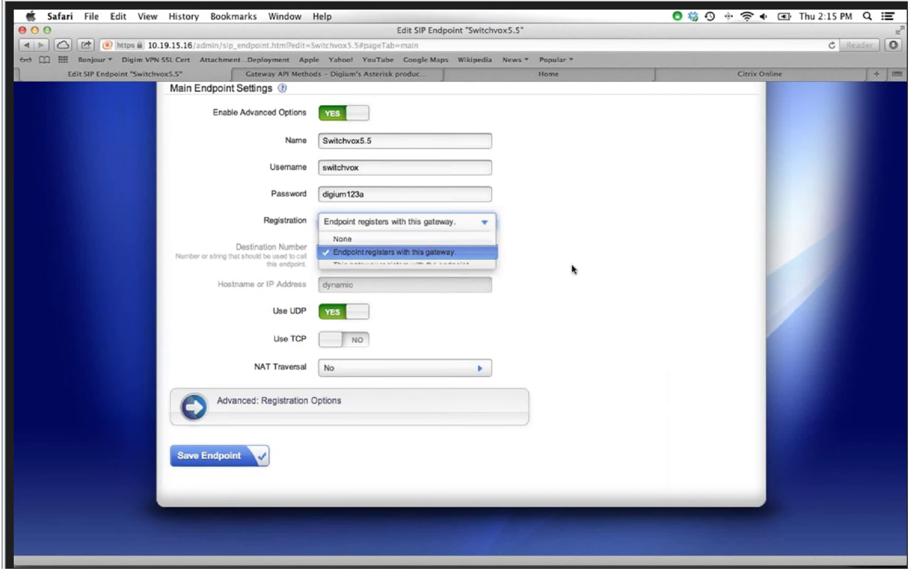
pyautogui.click(360, 378)
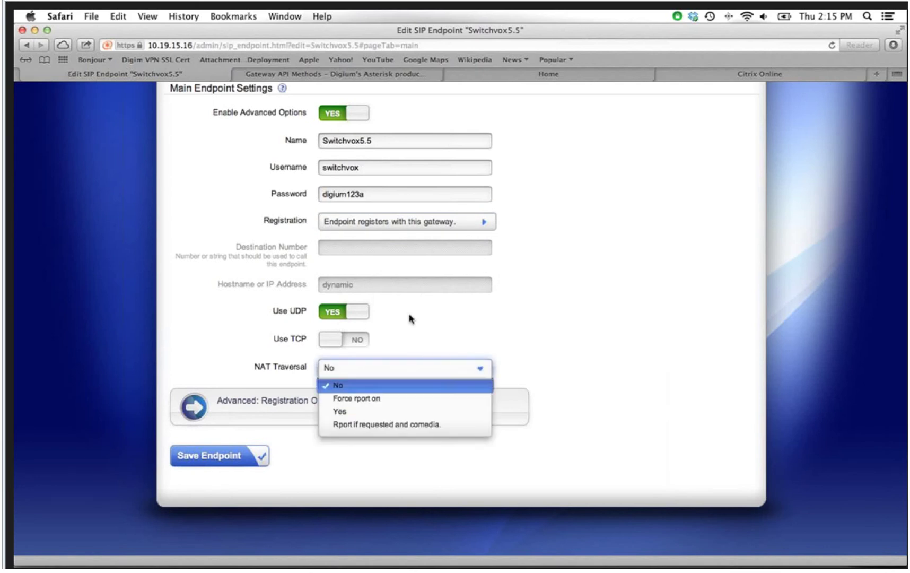
pyautogui.click(410, 323)
pyautogui.click(368, 407)
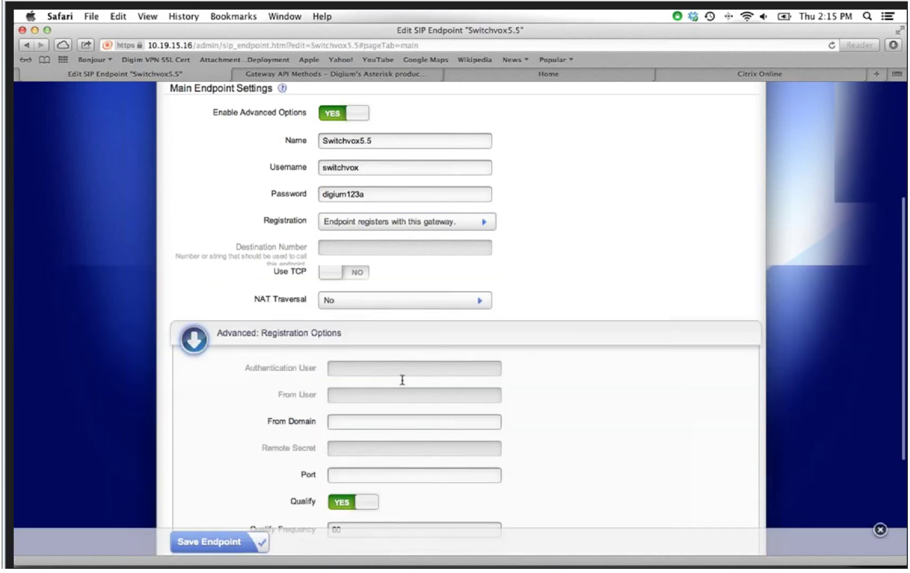
pyautogui.scroll(-3, 404, 378)
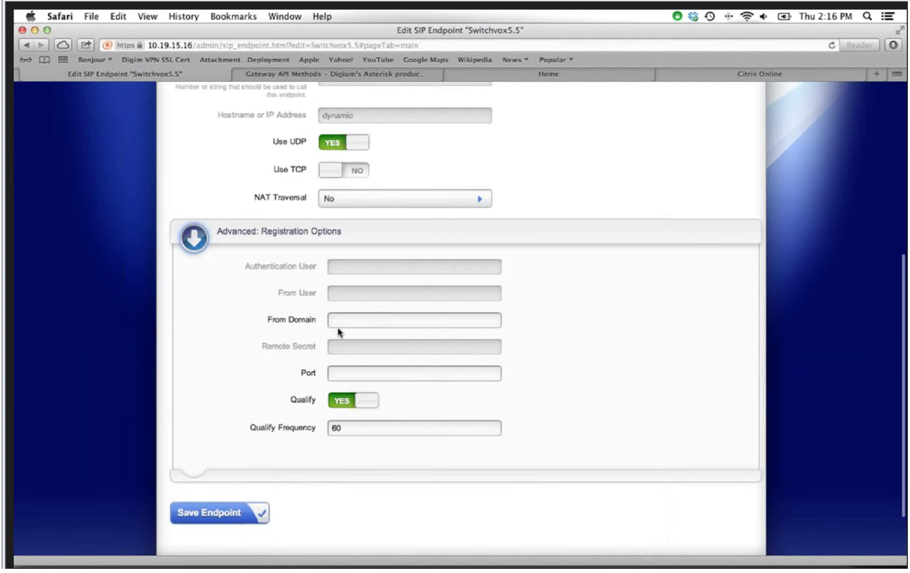
pyautogui.scroll(5, 336, 315)
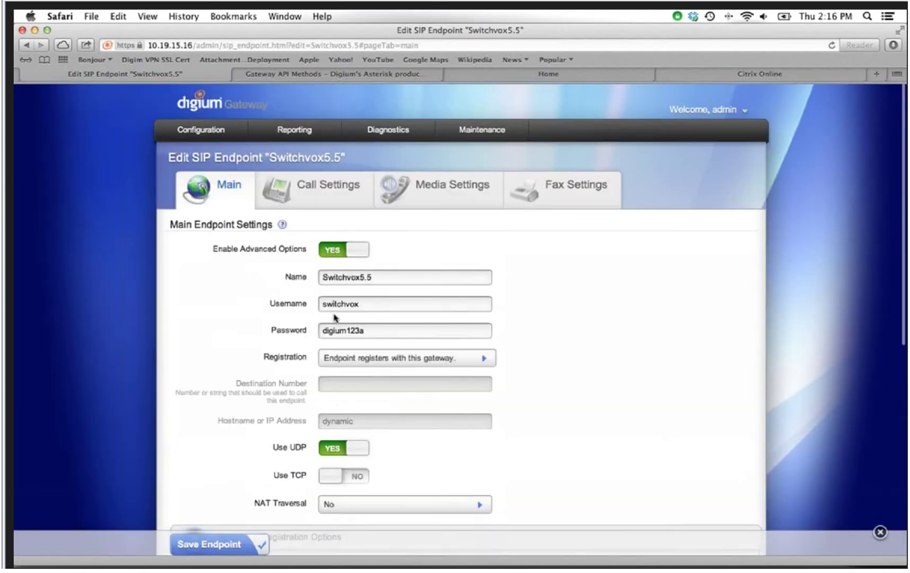
pyautogui.scroll(-5, 311, 308)
pyautogui.click(263, 235)
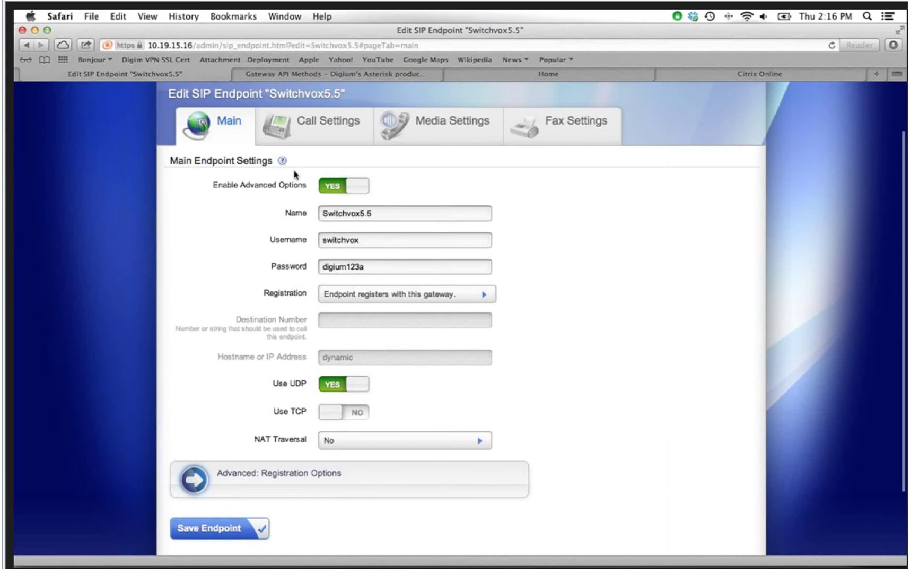
pyautogui.click(298, 127)
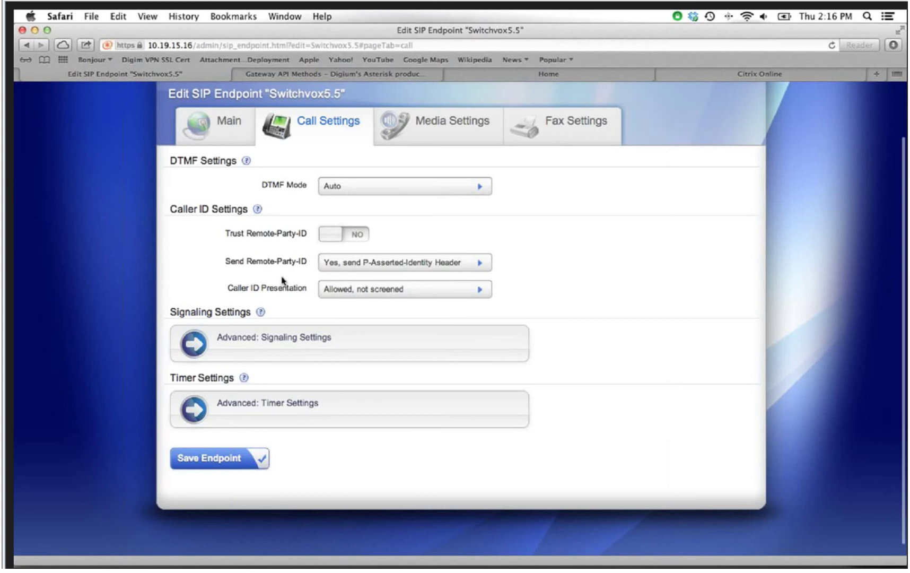
# Step: Expand Switchvox5.5's advanced signaling and timer settings, then view its ULAW/G722 media settings
pyautogui.click(278, 347)
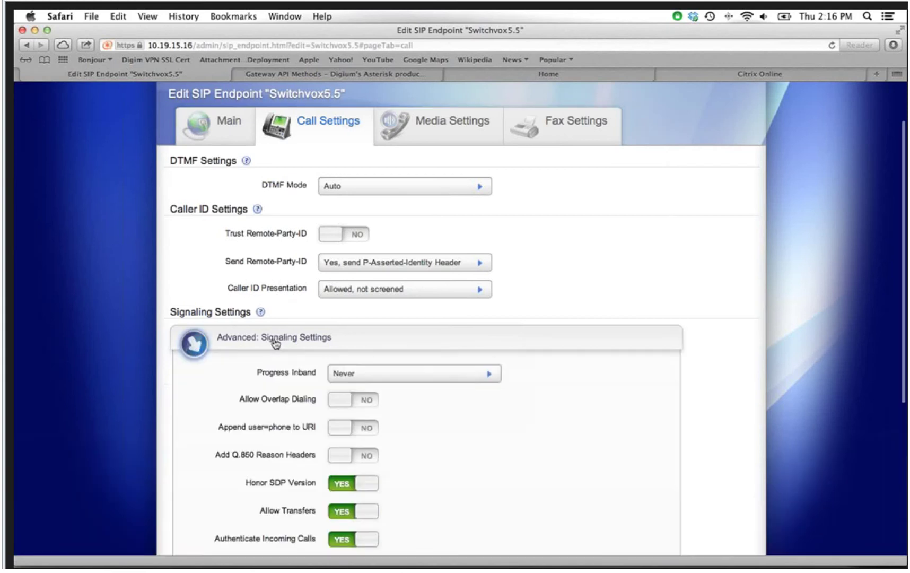
pyautogui.scroll(-5, 265, 350)
pyautogui.click(255, 440)
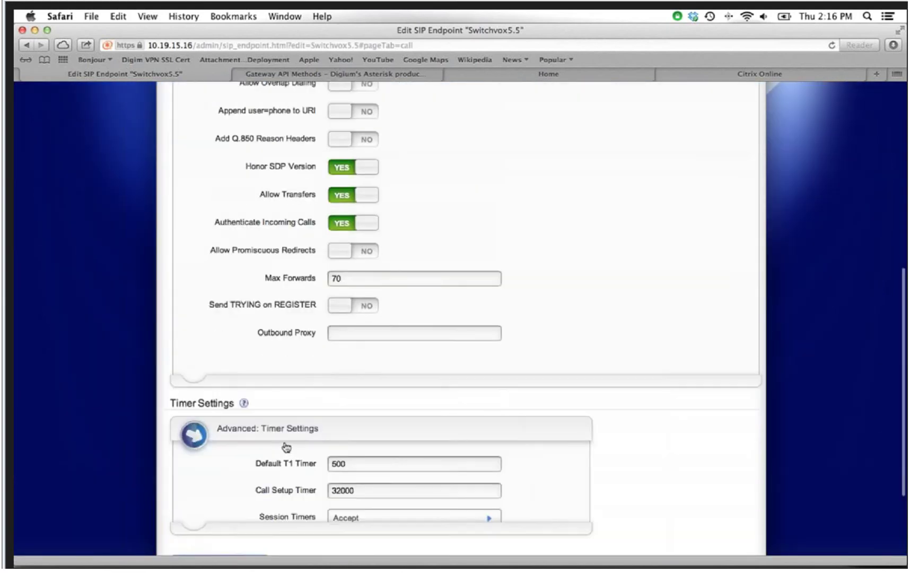
pyautogui.scroll(-5, 284, 447)
pyautogui.scroll(5, 285, 444)
pyautogui.scroll(10, 286, 445)
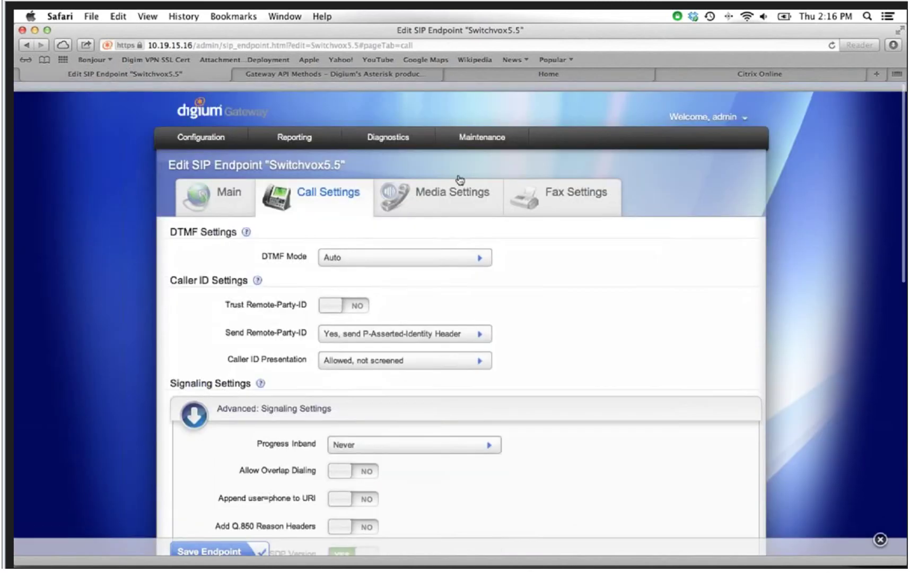
pyautogui.click(457, 180)
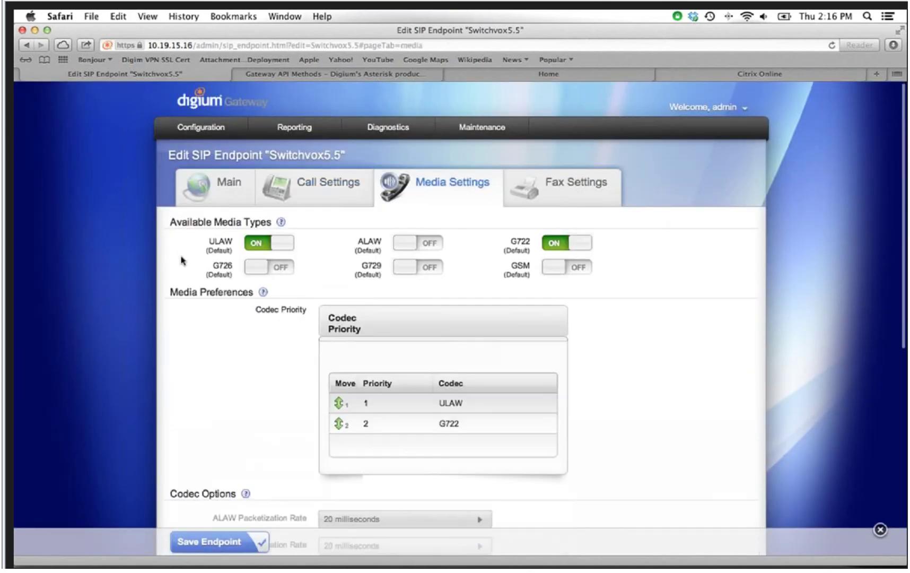
# Step: Enable ALAW as an available media type for the Switchvox5.5 endpoint
pyautogui.scroll(-4, 224, 287)
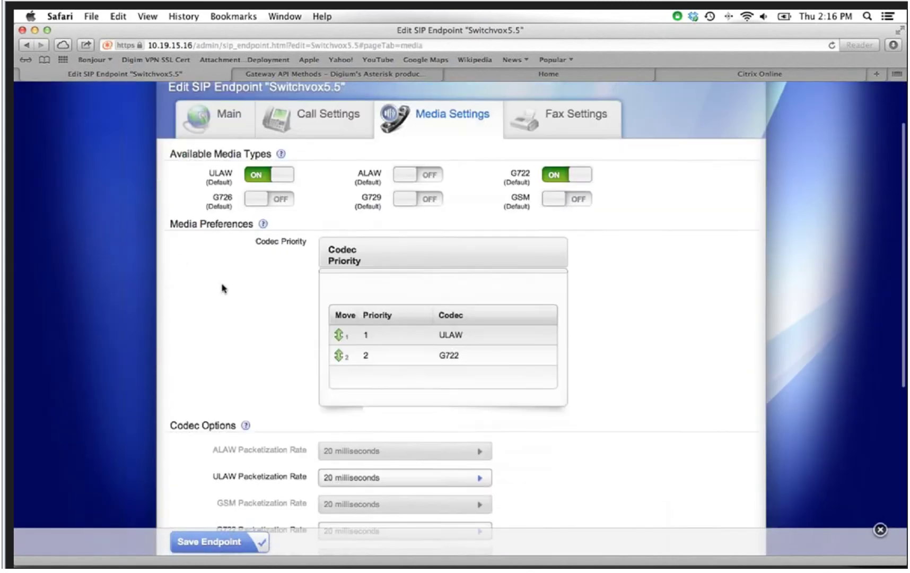
pyautogui.scroll(4, 223, 288)
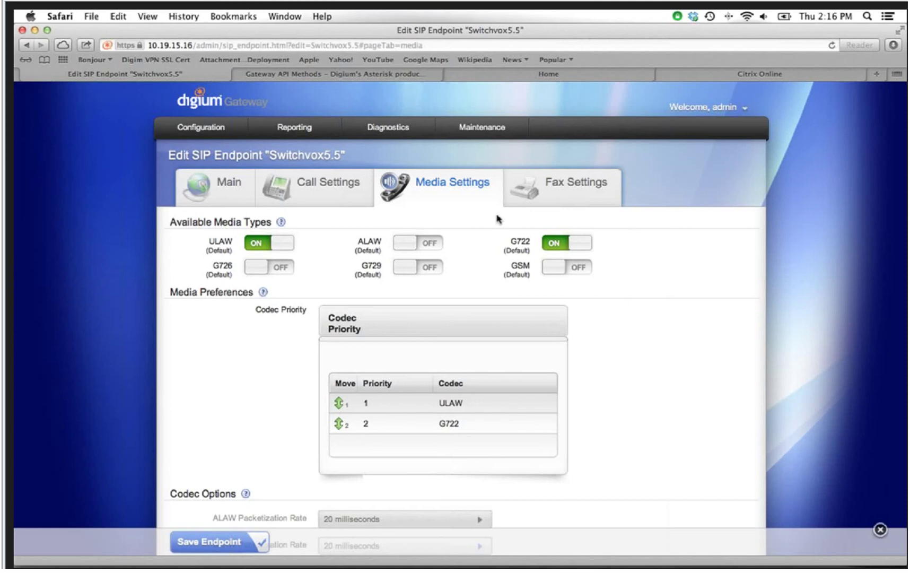
pyautogui.click(408, 242)
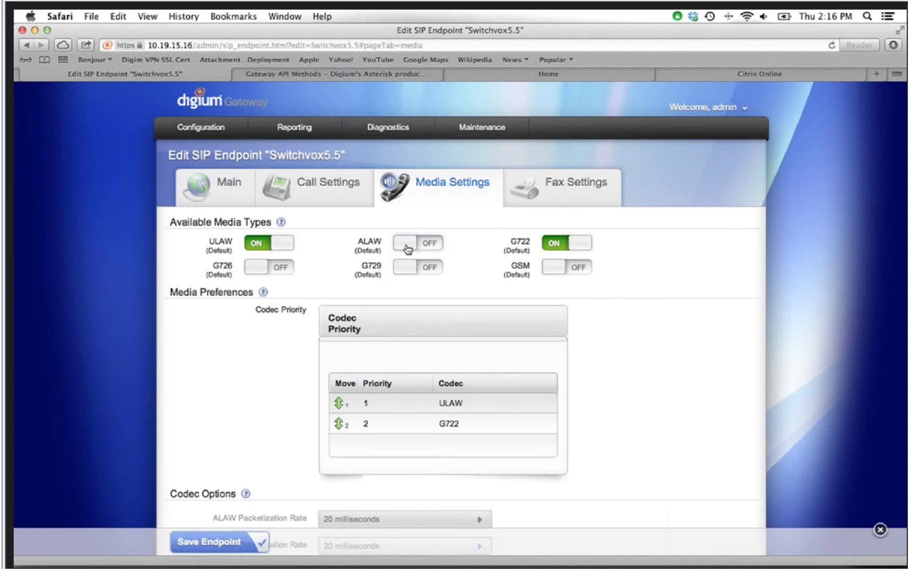
pyautogui.click(422, 246)
pyautogui.click(408, 243)
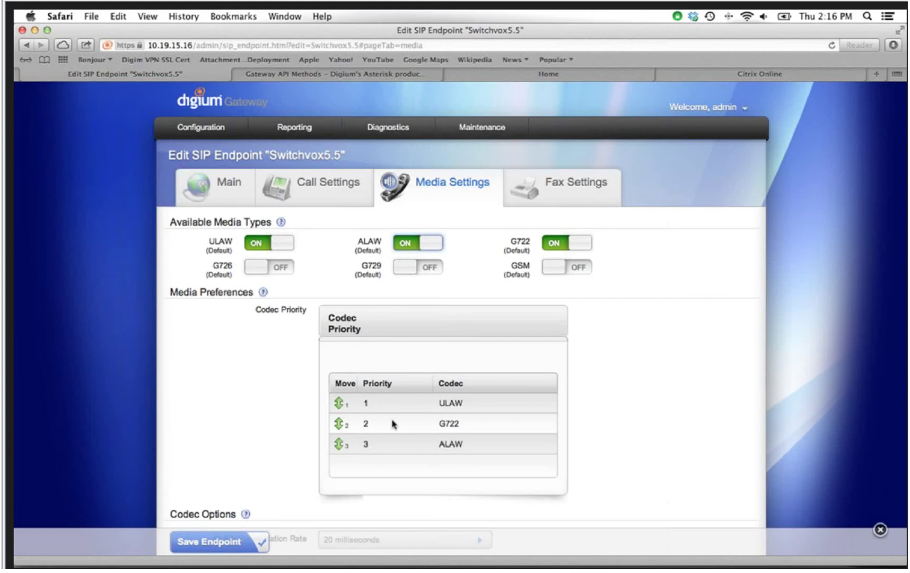
# Step: Place ALAW third in codec priority, after ULAW and G722
pyautogui.moveTo(341, 447)
pyautogui.mouseDown()
pyautogui.moveTo(338, 398)
pyautogui.moveTo(331, 407)
pyautogui.moveTo(338, 449)
pyautogui.mouseUp()
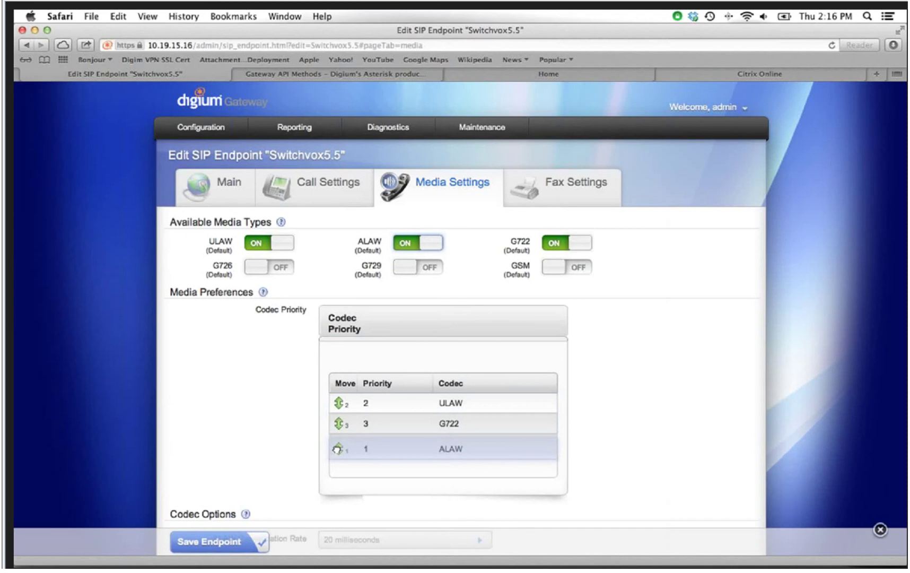
pyautogui.scroll(-2, 697, 375)
pyautogui.scroll(-8, 695, 374)
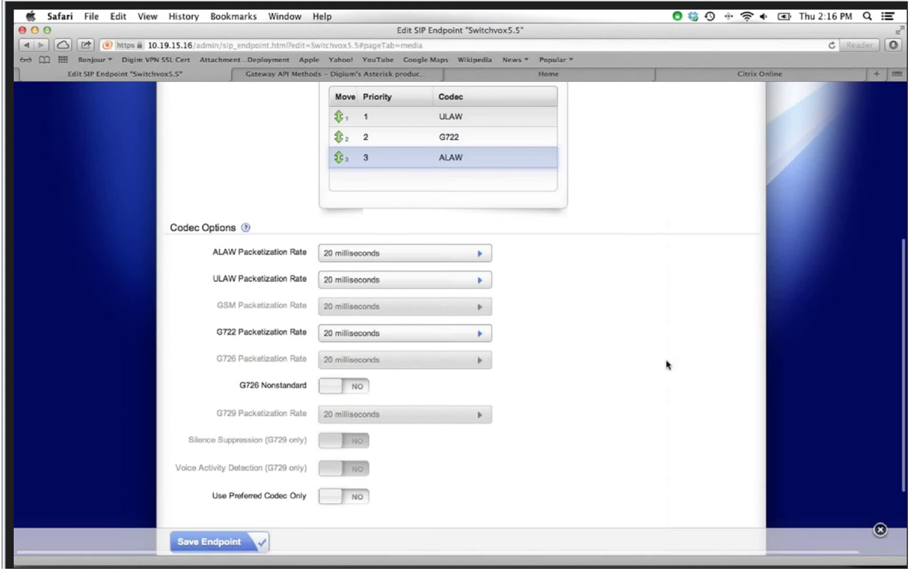
pyautogui.scroll(-4, 666, 365)
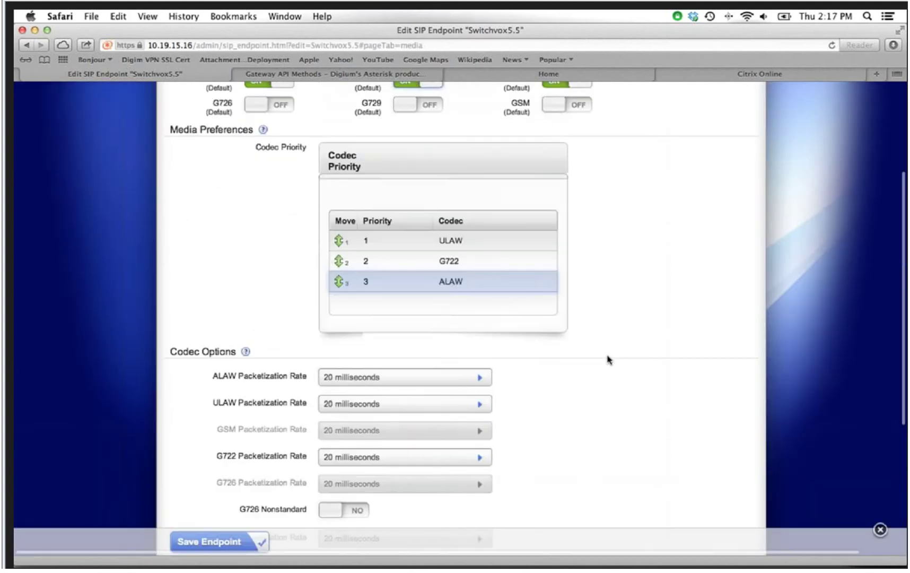
pyautogui.scroll(5, 609, 360)
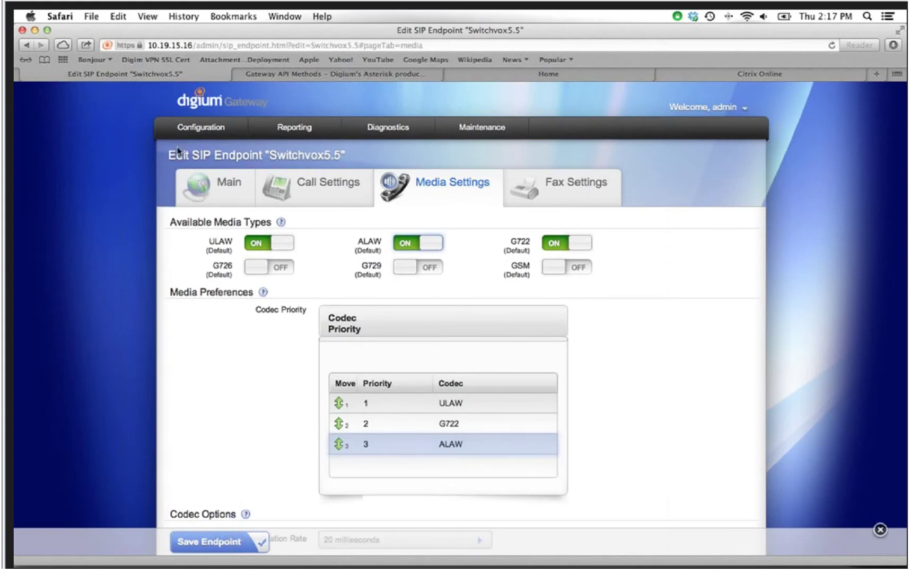
pyautogui.moveTo(180, 137)
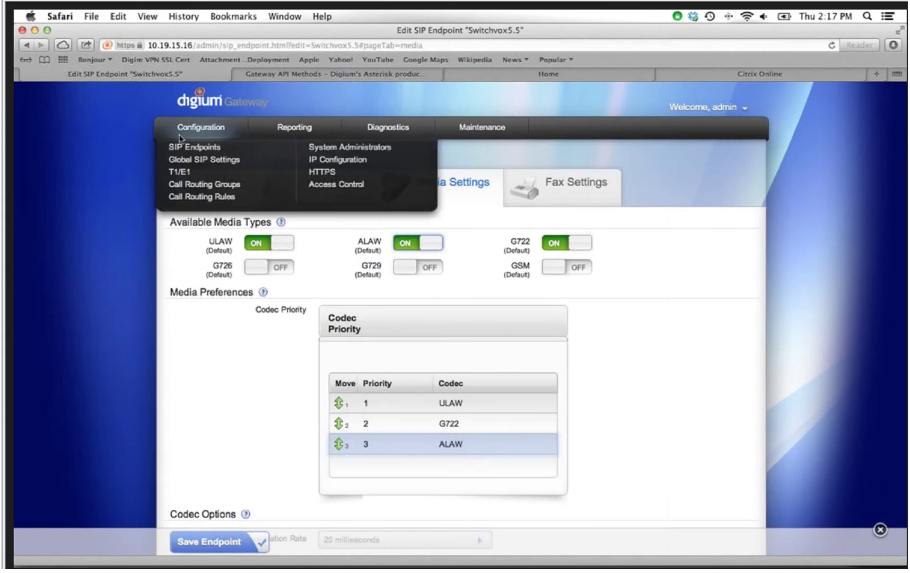
# Step: Open Call Routing Rules and bring up the PRItoSwitchvox rule for editing
pyautogui.click(178, 206)
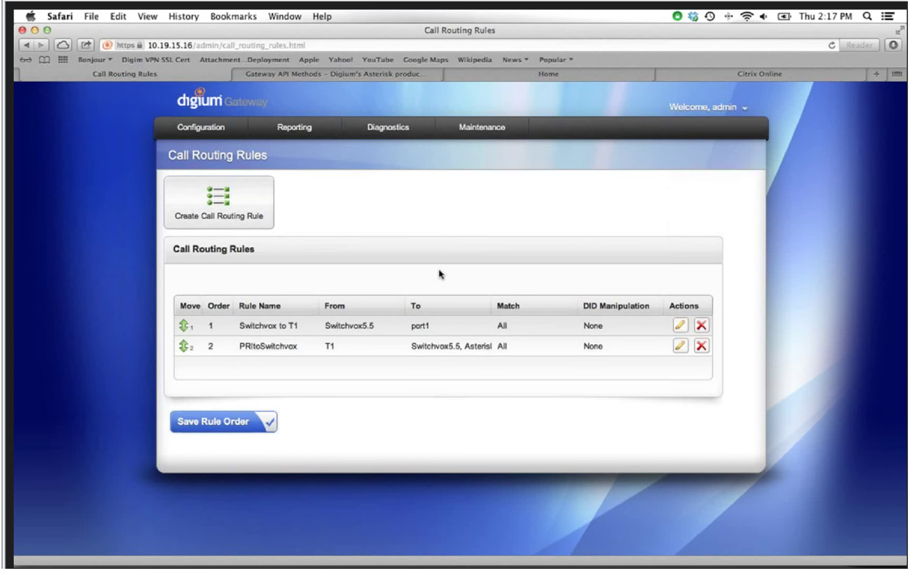
pyautogui.click(680, 346)
pyautogui.moveTo(182, 345)
pyautogui.mouseDown()
pyautogui.moveTo(182, 307)
pyautogui.moveTo(183, 354)
pyautogui.mouseUp()
pyautogui.moveTo(240, 346); pyautogui.dragTo(293, 346)
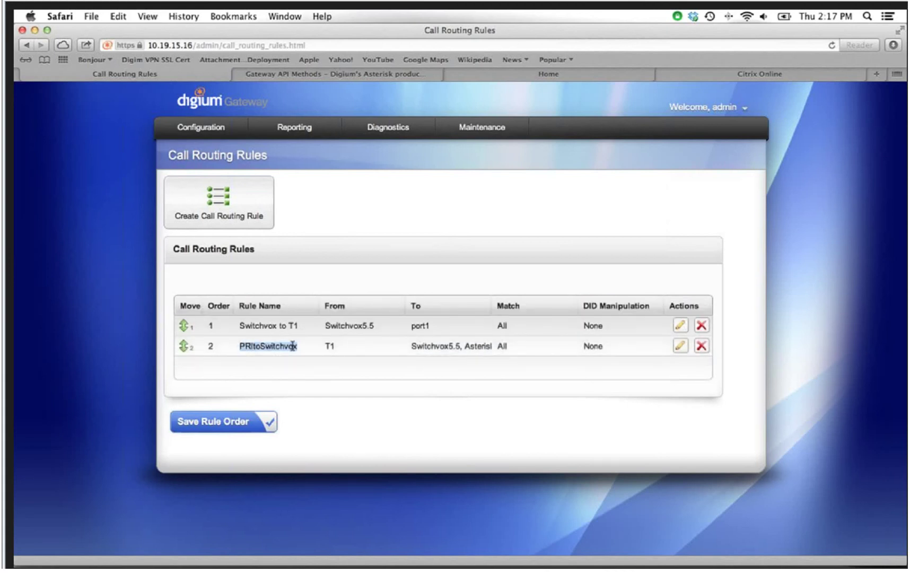
pyautogui.click(682, 347)
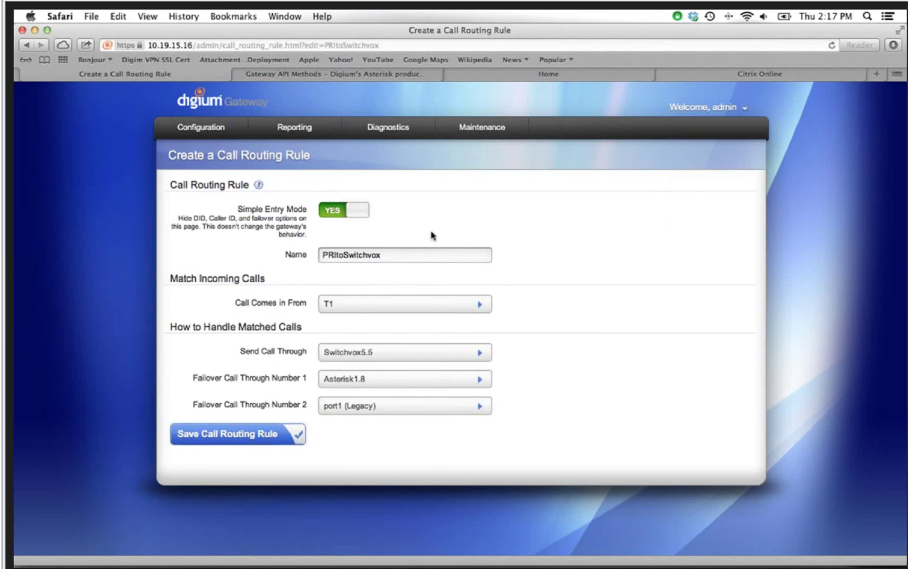
# Step: Review PRItoSwitchvox's incoming call source choices, matching calls from port2 (ATT)
pyautogui.doubleClick(421, 254)
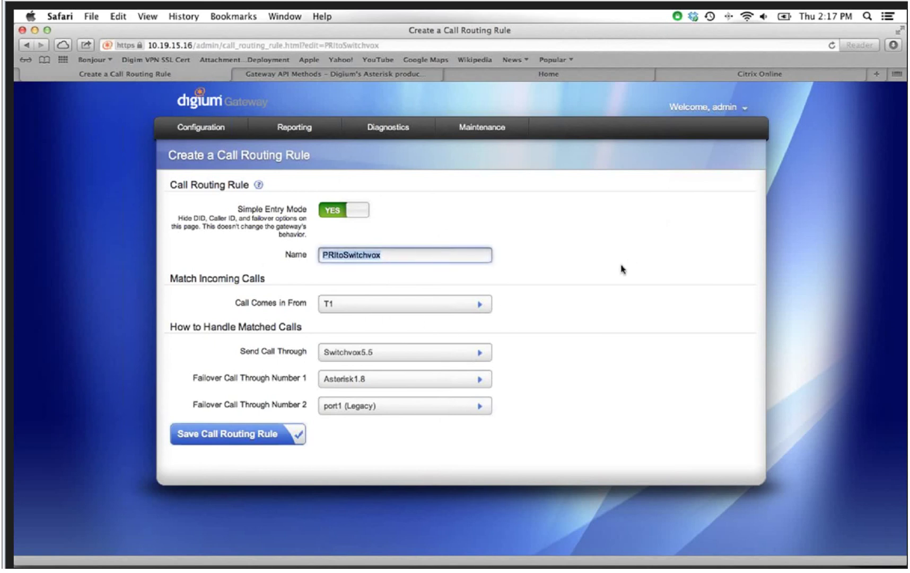
pyautogui.click(460, 309)
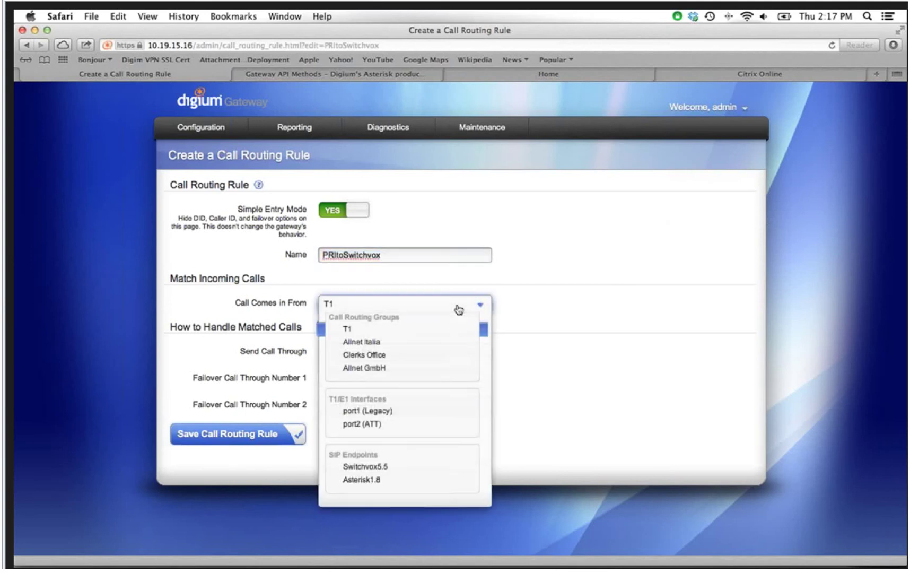
pyautogui.click(402, 331)
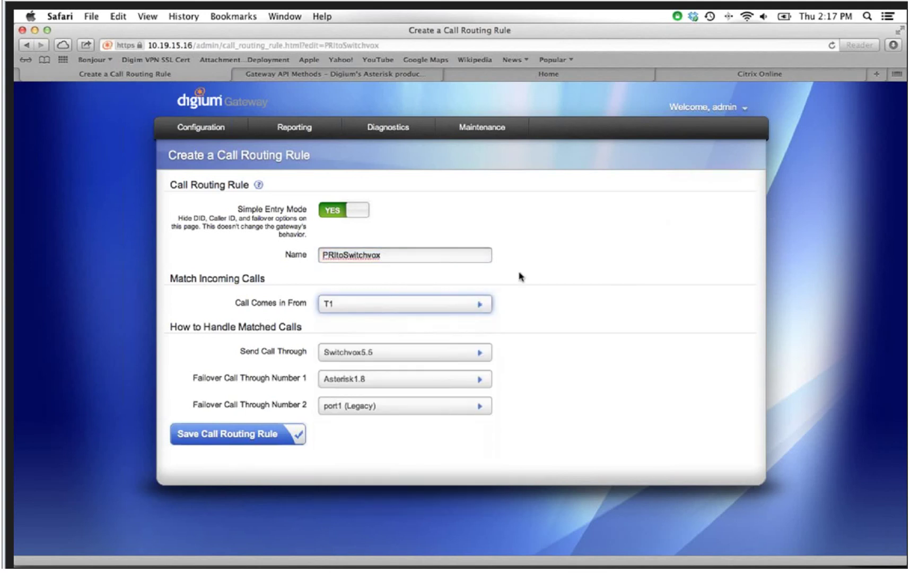
pyautogui.click(433, 308)
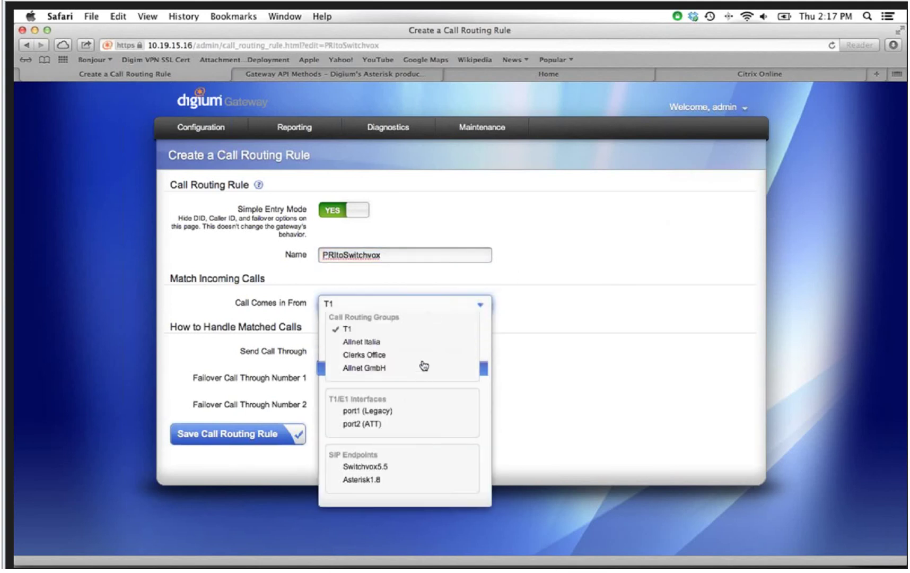
pyautogui.click(383, 428)
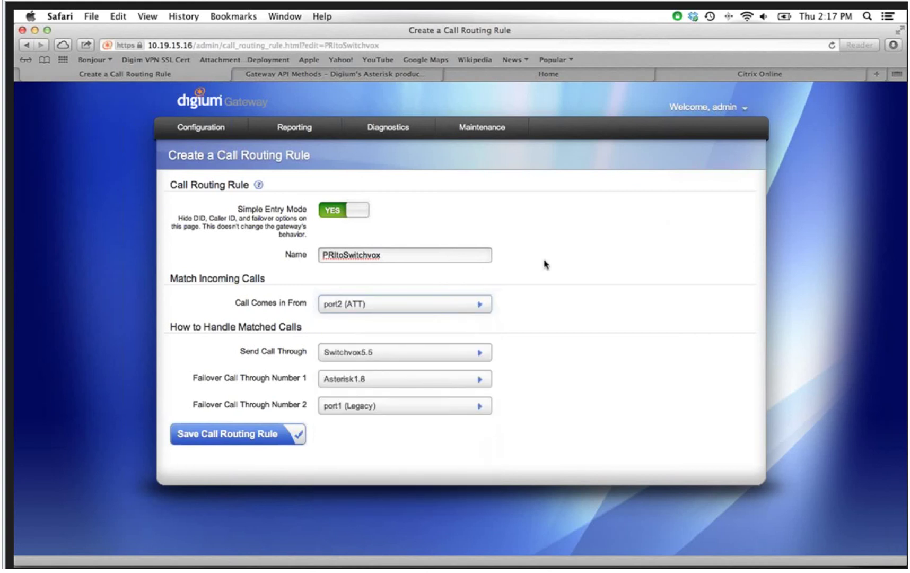
# Step: Keep Switchvox5.5 as destination with Asterisk1.8 and port1 (Legacy) as failovers
pyautogui.click(427, 359)
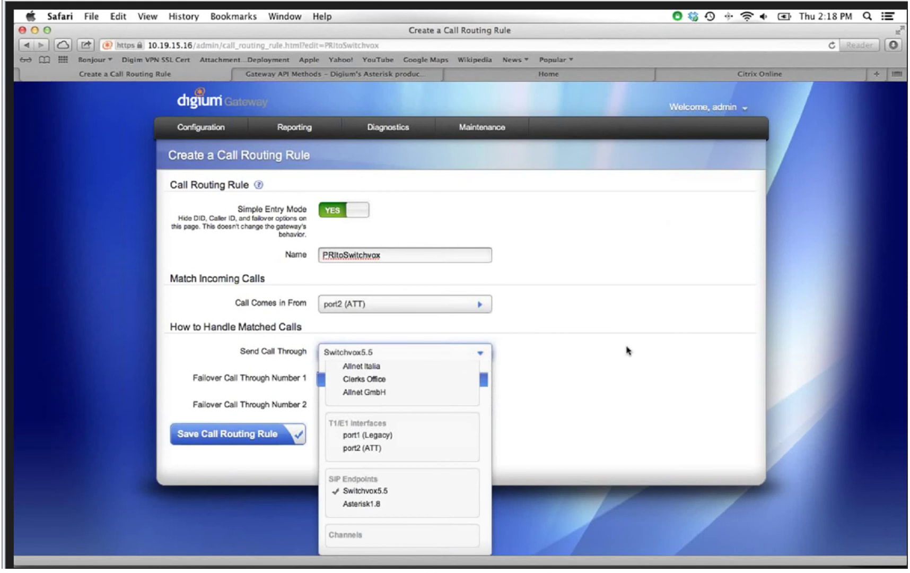
pyautogui.click(577, 412)
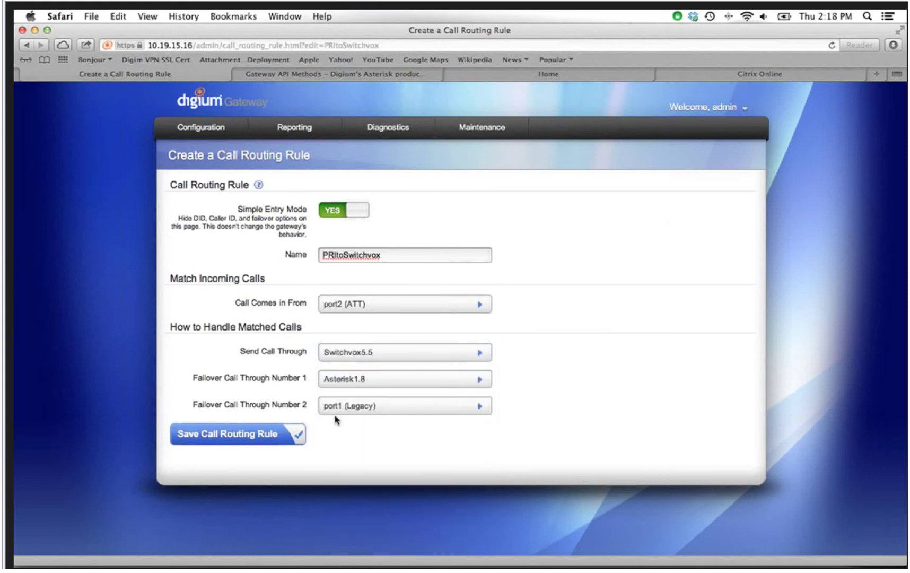
pyautogui.click(355, 377)
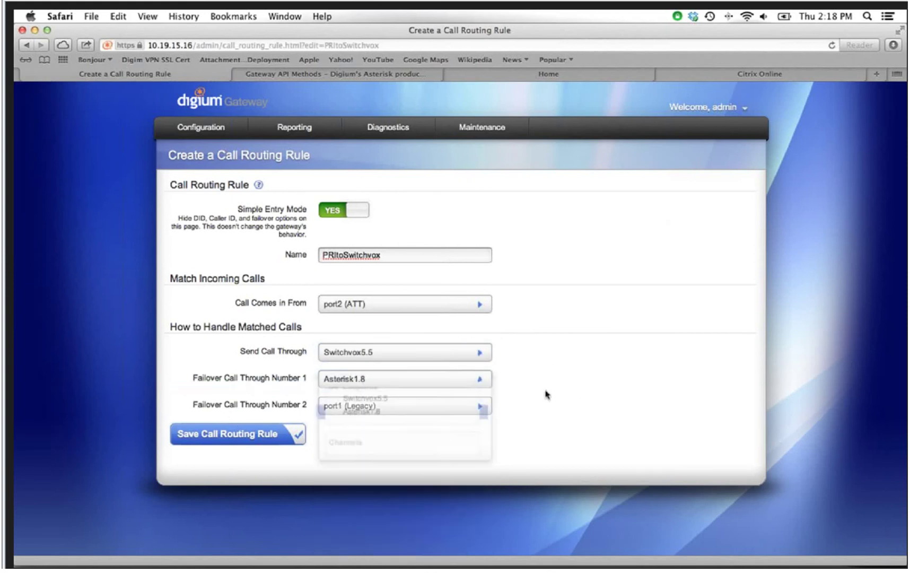
pyautogui.click(602, 418)
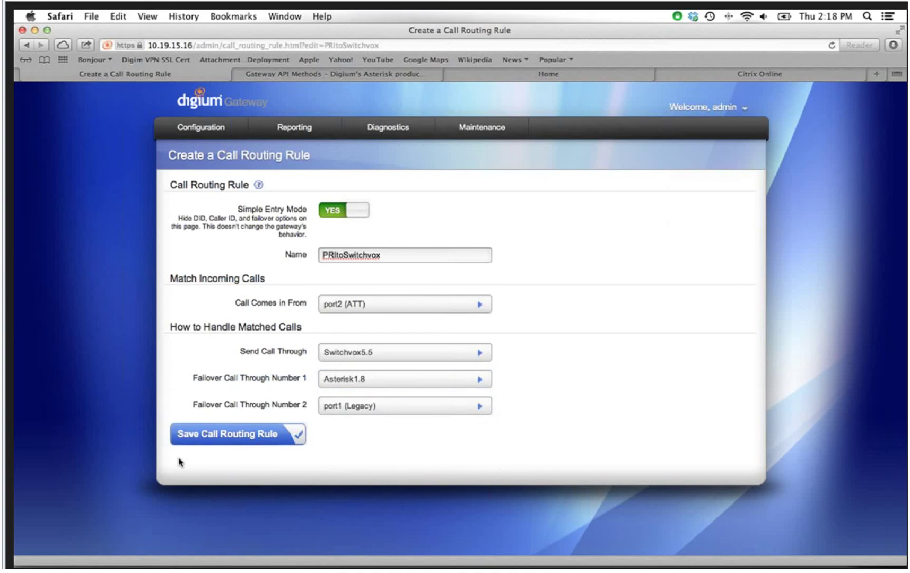
pyautogui.click(382, 406)
pyautogui.click(638, 398)
# Step: Turn off simple entry mode and set the rule to trim 2 leading digits
pyautogui.click(356, 217)
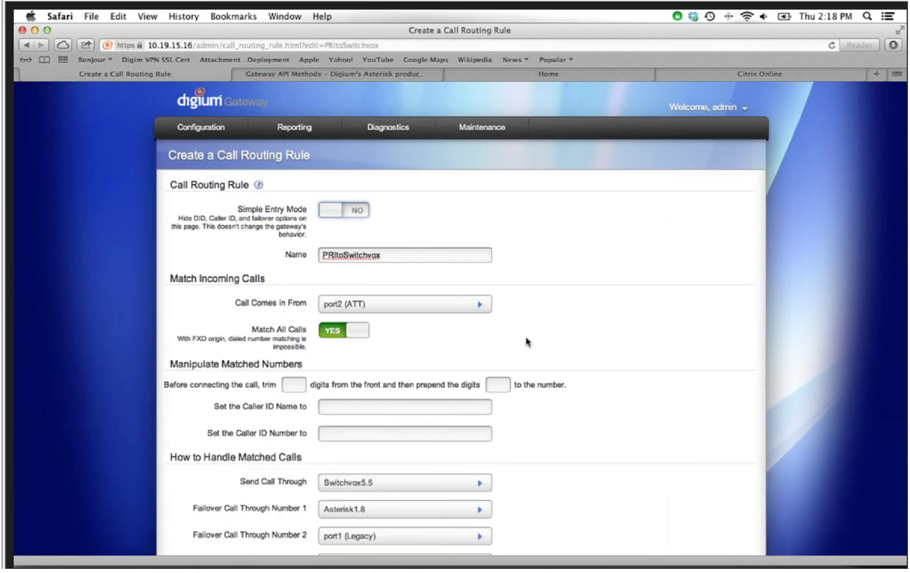
pyautogui.scroll(-3, 526, 347)
pyautogui.scroll(-2, 526, 352)
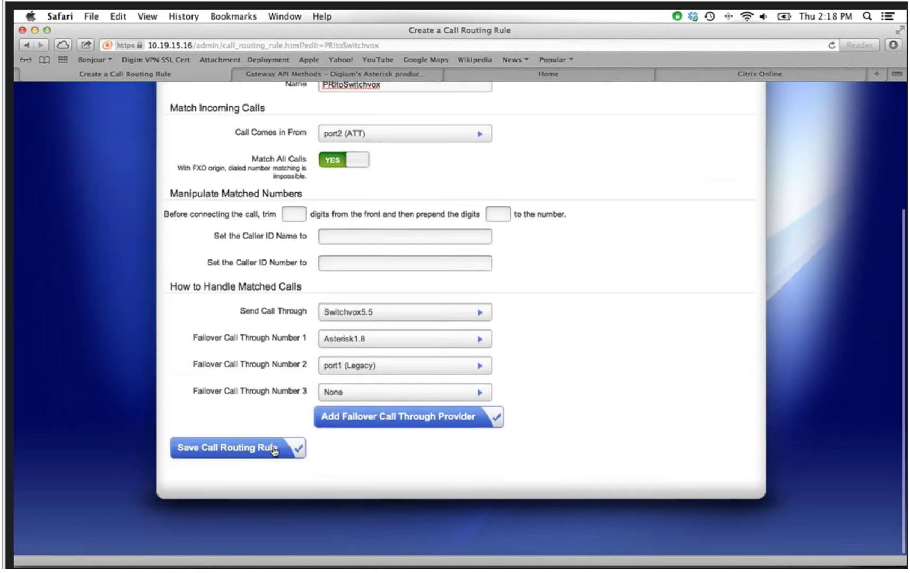
pyautogui.doubleClick(177, 217)
pyautogui.click(295, 215)
pyautogui.click(505, 215)
pyautogui.scroll(5, 370, 186)
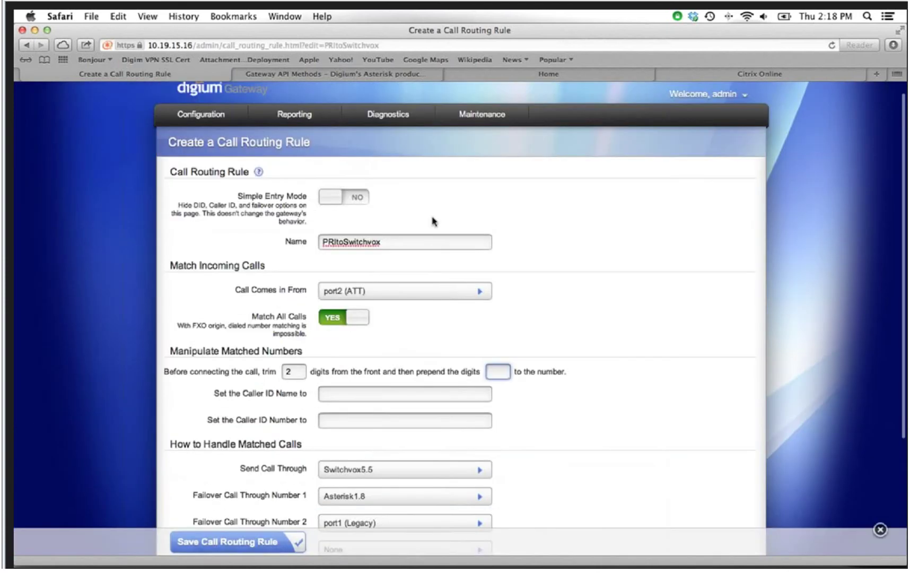
pyautogui.scroll(-3, 434, 222)
# Step: Set Match All Calls to NO, review the number filter fields, then show Call Routing Groups
pyautogui.click(354, 252)
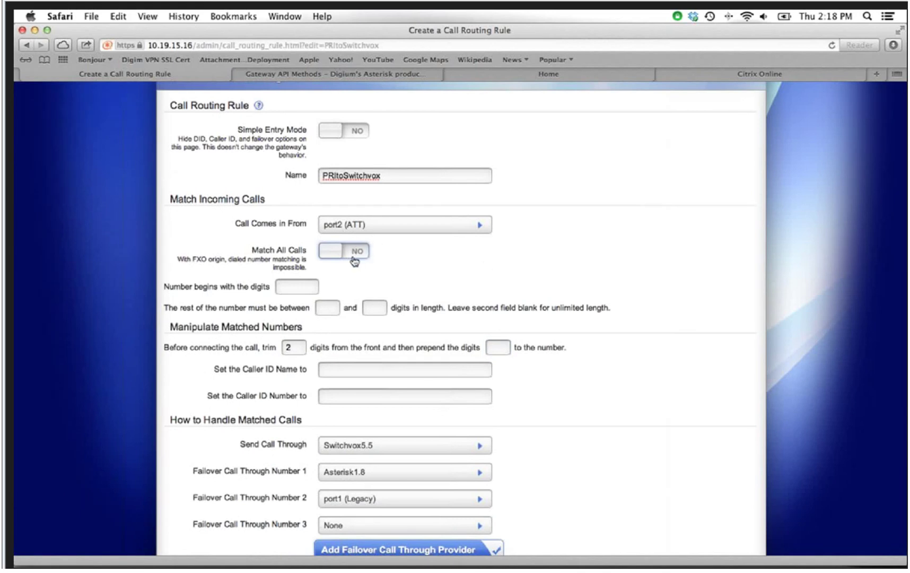
pyautogui.click(295, 289)
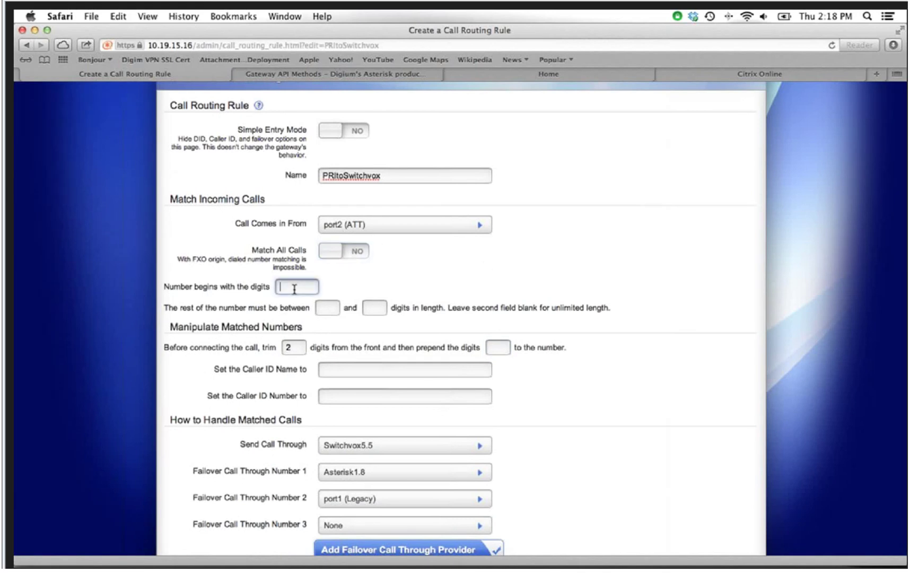
pyautogui.click(327, 306)
pyautogui.press('Tab')
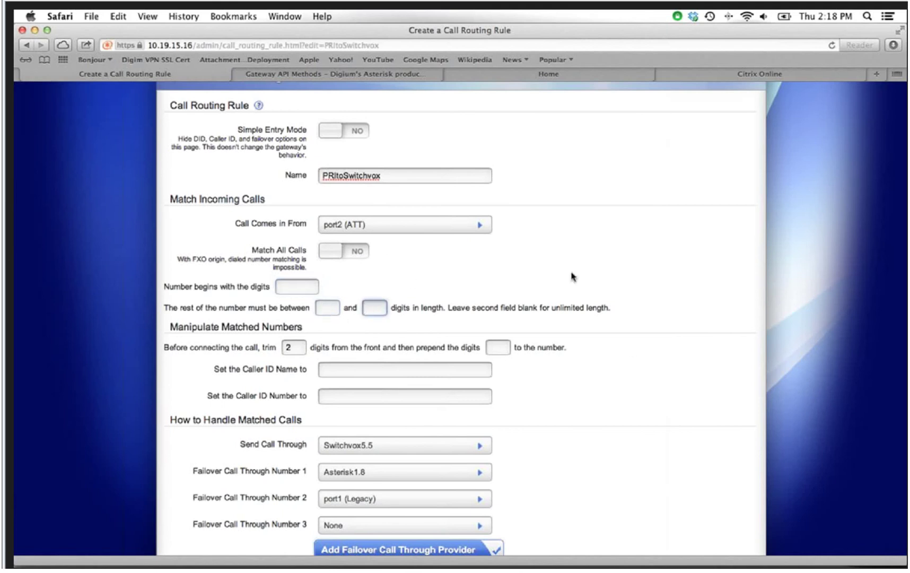
pyautogui.click(288, 286)
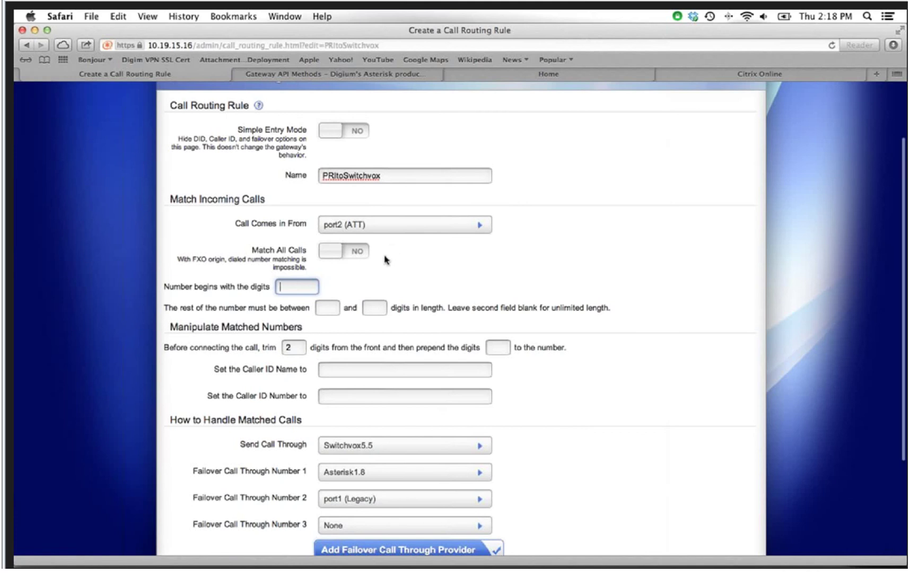
pyautogui.scroll(2, 385, 259)
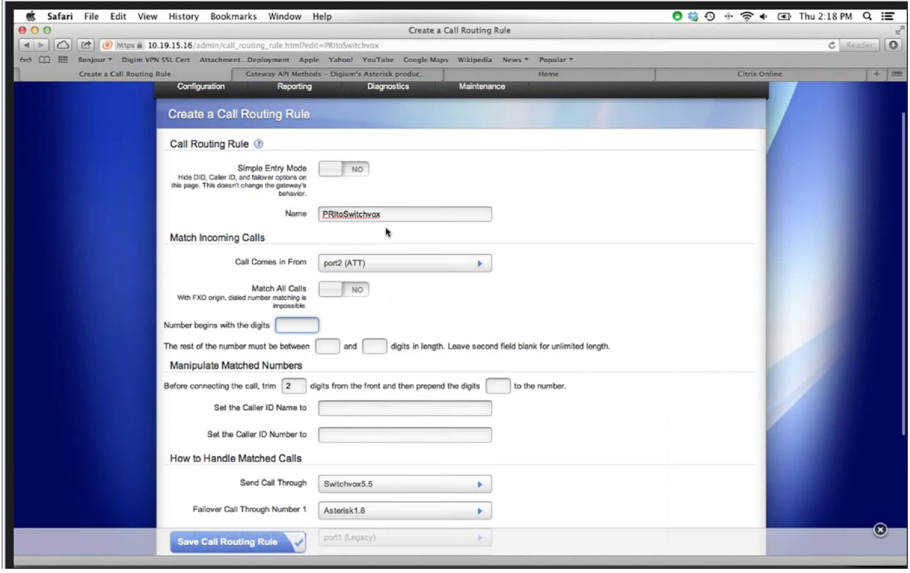
pyautogui.scroll(-5, 196, 191)
pyautogui.scroll(8, 197, 191)
pyautogui.moveTo(201, 127)
pyautogui.click(194, 191)
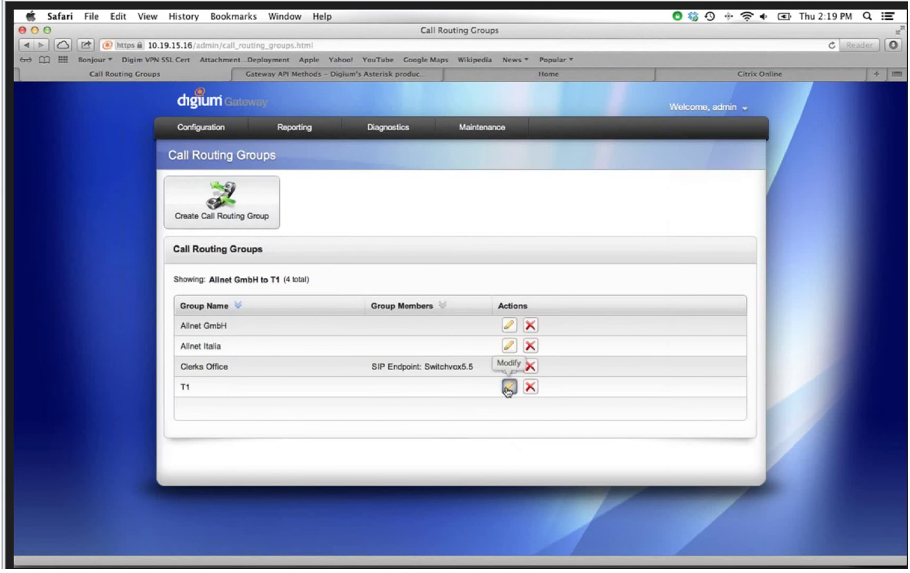
# Step: Review the T1 group's PRI T1/E1 settings for Port 1 and Port 2, then return to Call Routing Rules
pyautogui.click(508, 389)
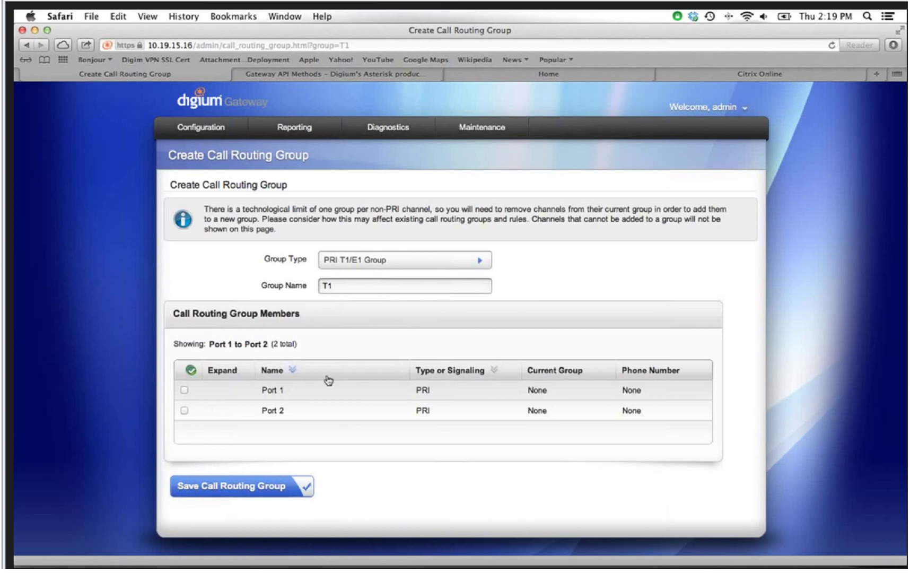
pyautogui.moveTo(201, 130)
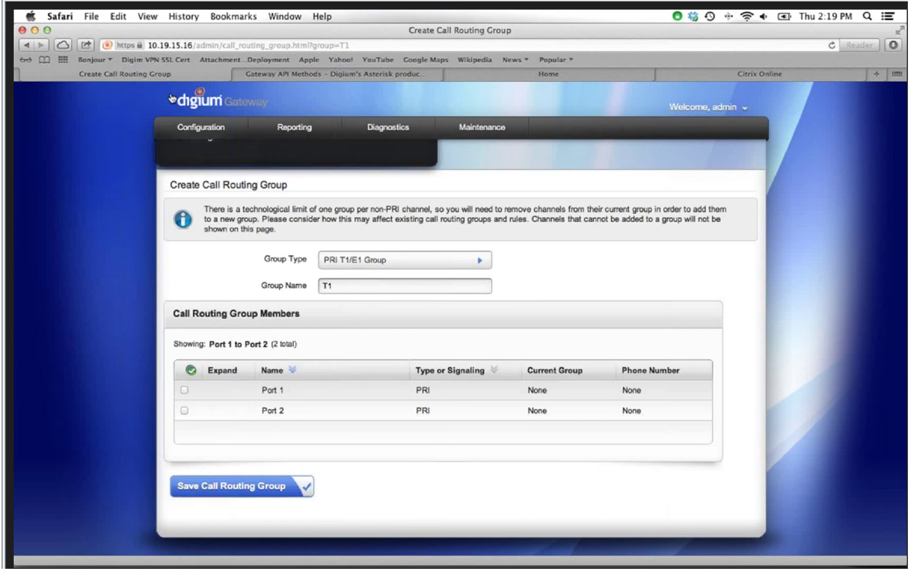
pyautogui.click(192, 205)
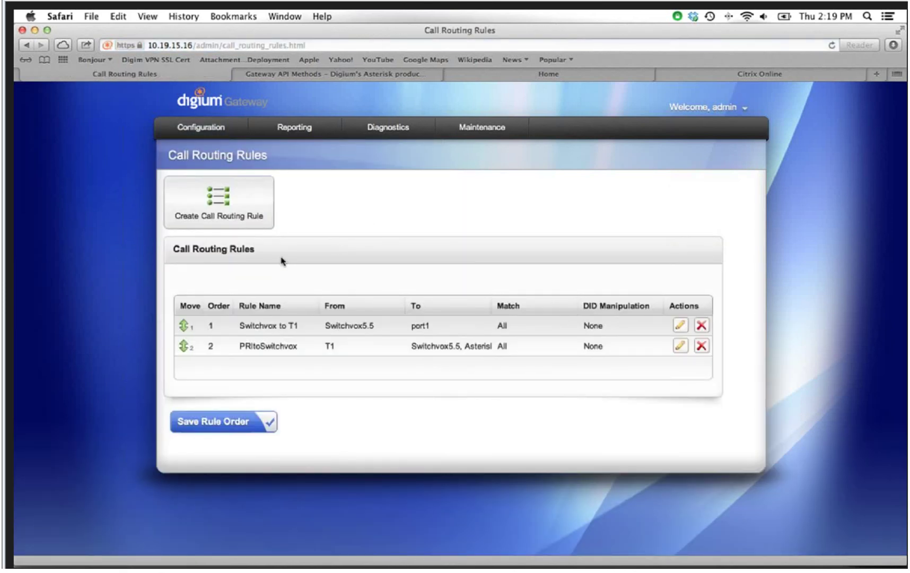
# Step: Show the five System Administrators accounts and open, then close, an empty Create Admin form
pyautogui.moveTo(202, 137)
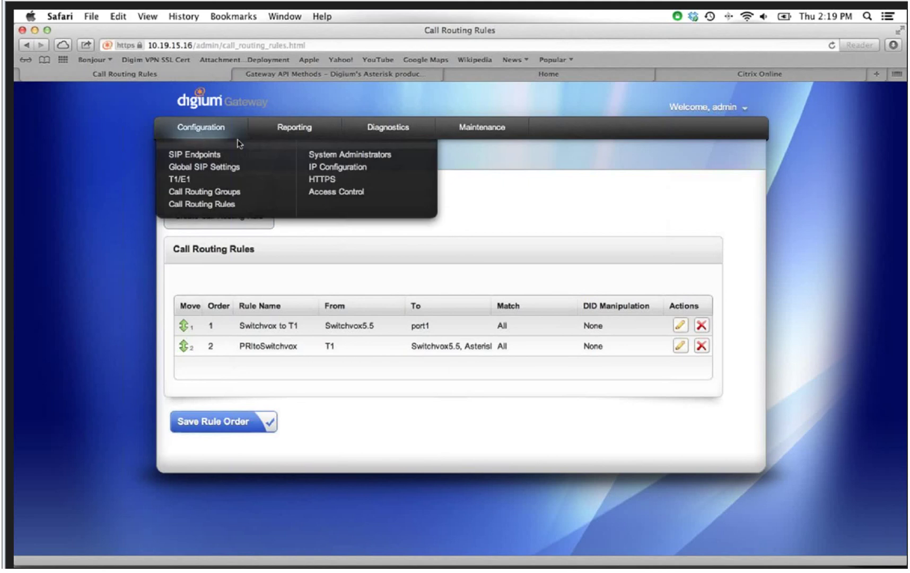
pyautogui.click(345, 155)
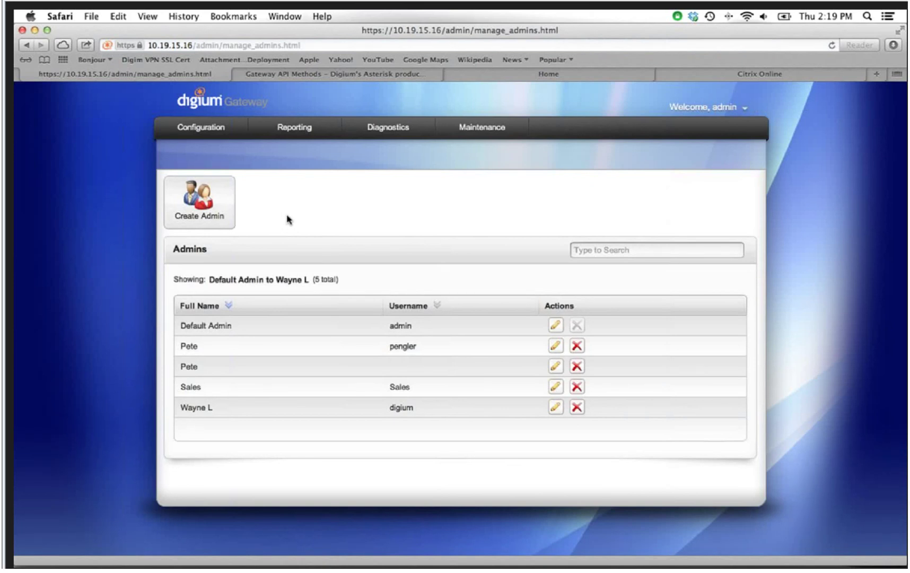
pyautogui.click(226, 207)
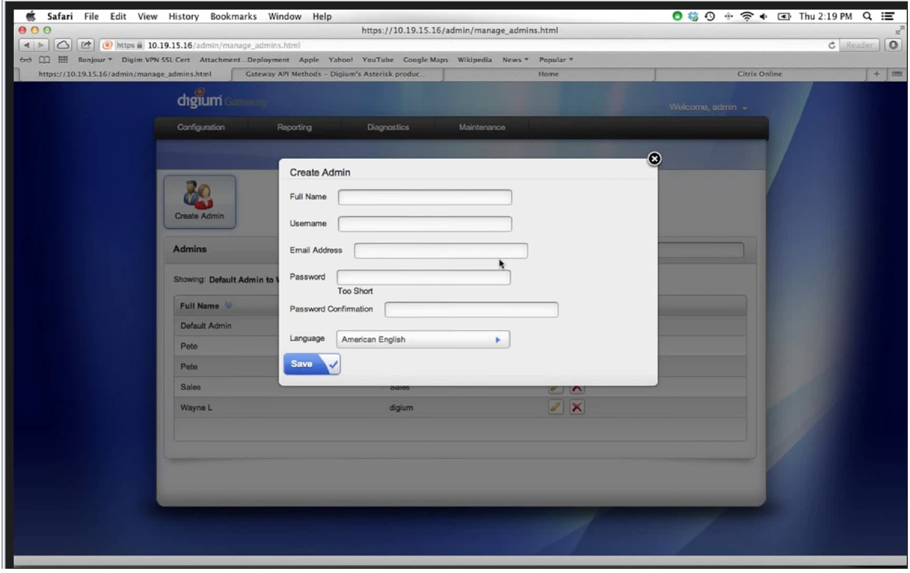
pyautogui.click(654, 159)
# Step: Review IP Configuration: hostname GW200, static IP 10.19.15.16, DHCP off, factory default IP enabled
pyautogui.moveTo(201, 122)
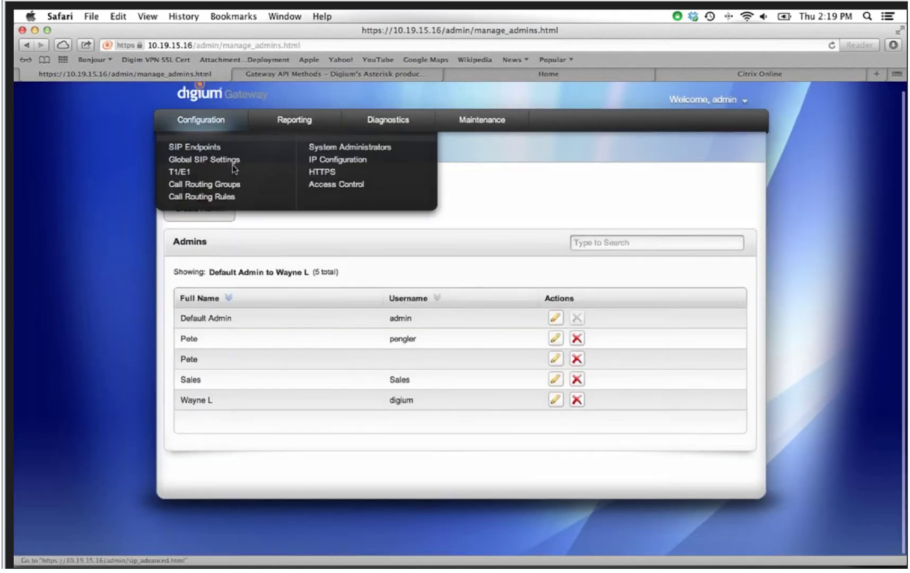
pyautogui.click(321, 165)
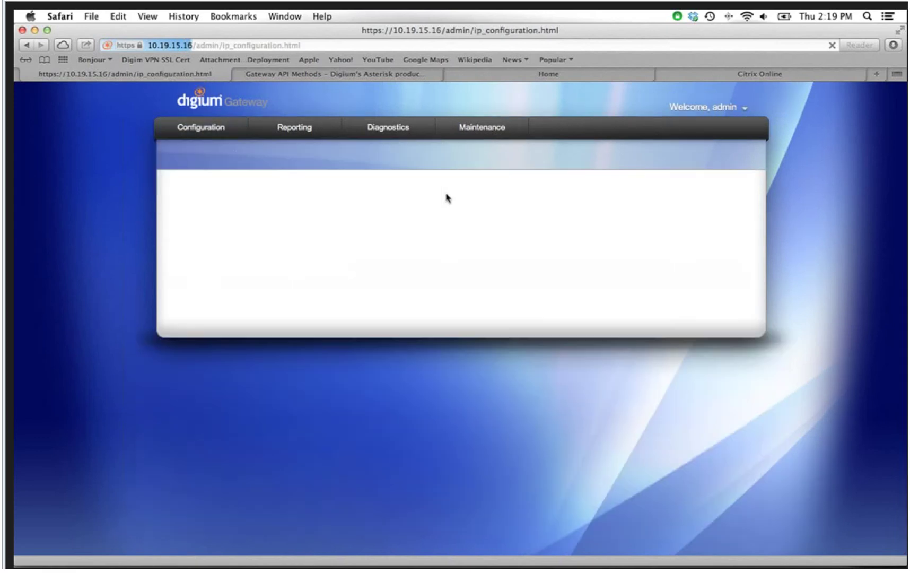
pyautogui.scroll(-5, 398, 264)
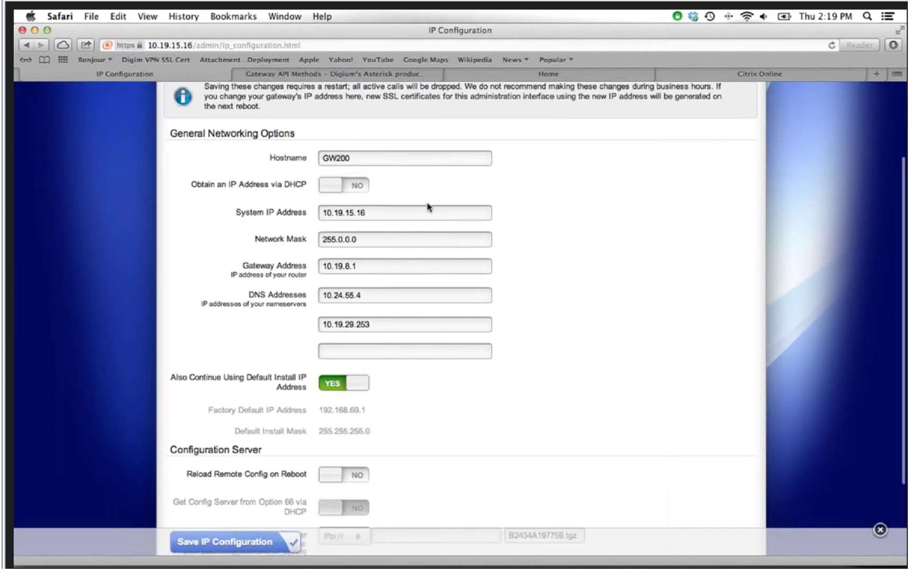
pyautogui.scroll(5, 377, 198)
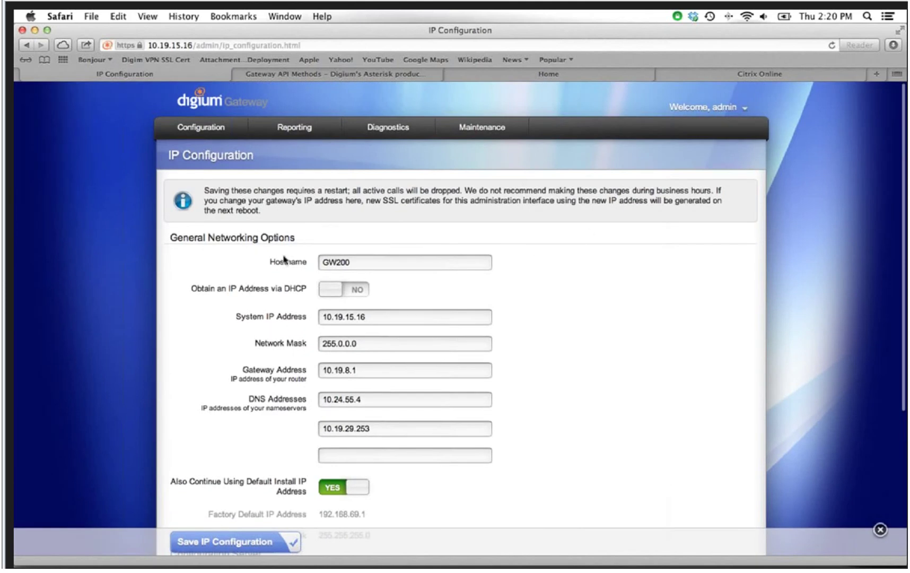
pyautogui.scroll(-6, 223, 309)
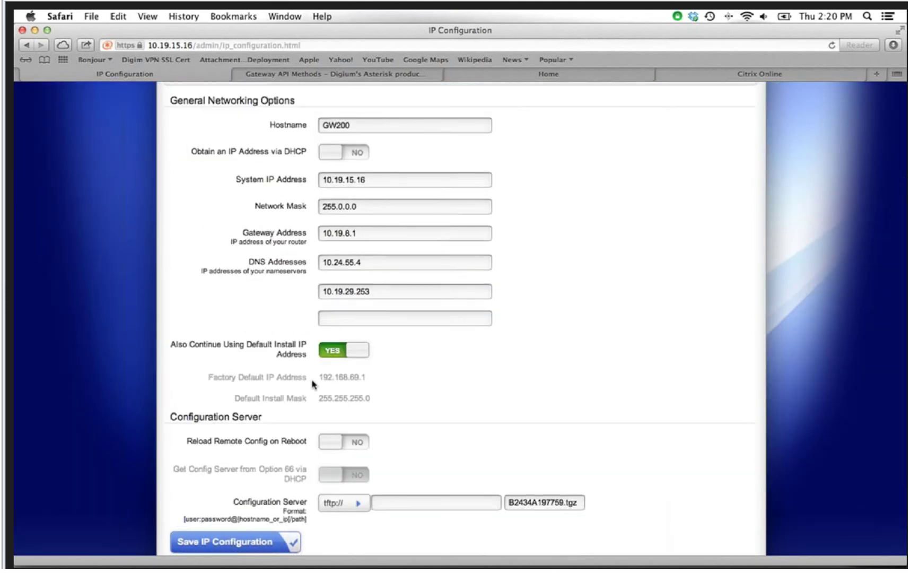
pyautogui.tripleClick(336, 375)
pyautogui.scroll(3, 423, 378)
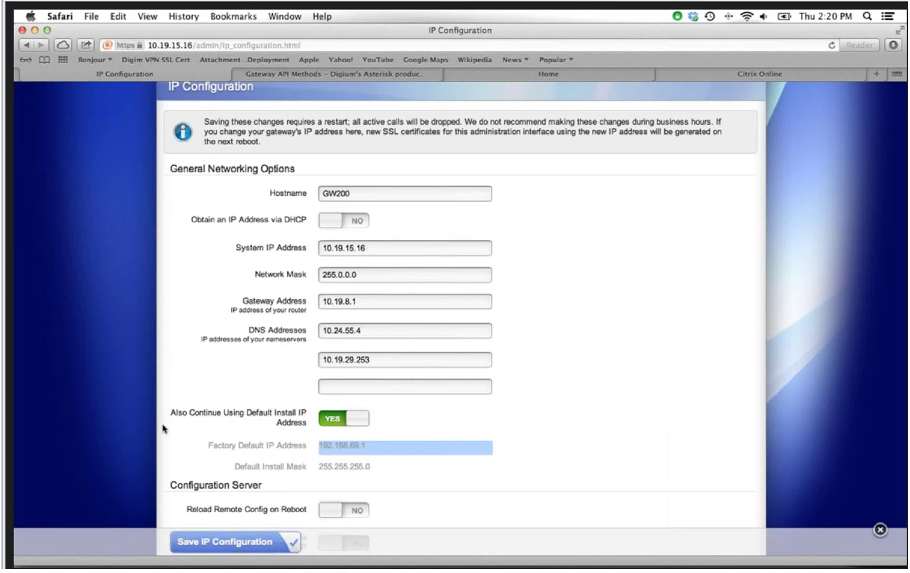
pyautogui.scroll(1, 167, 428)
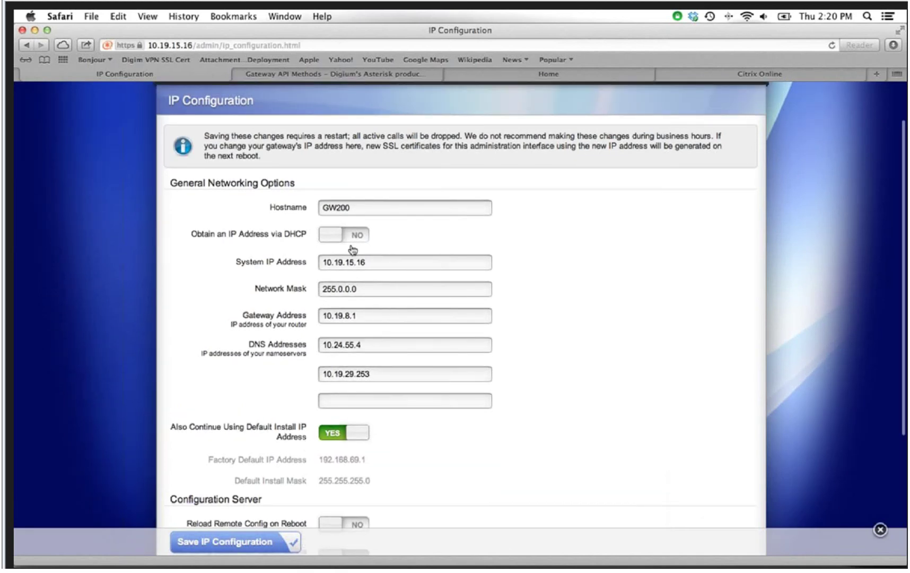
pyautogui.tripleClick(358, 459)
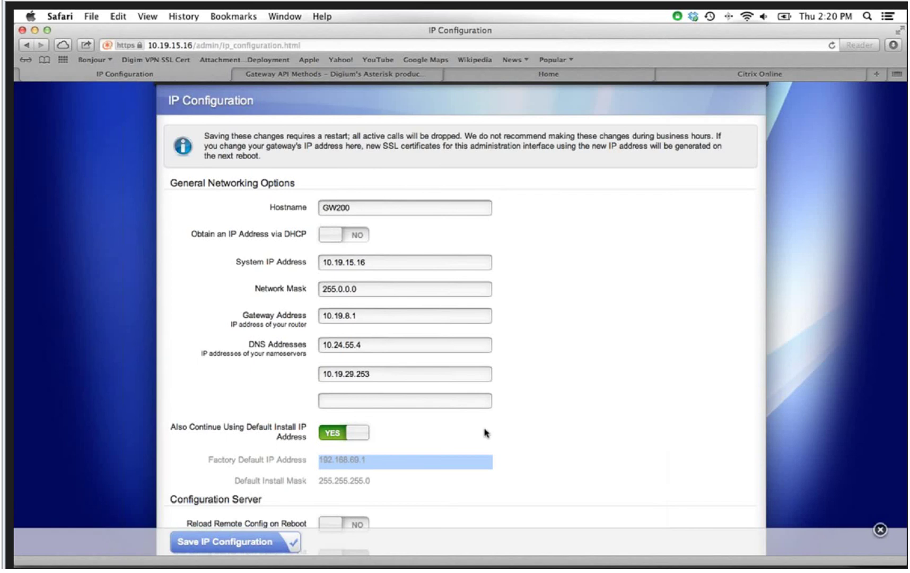
pyautogui.scroll(-3, 483, 440)
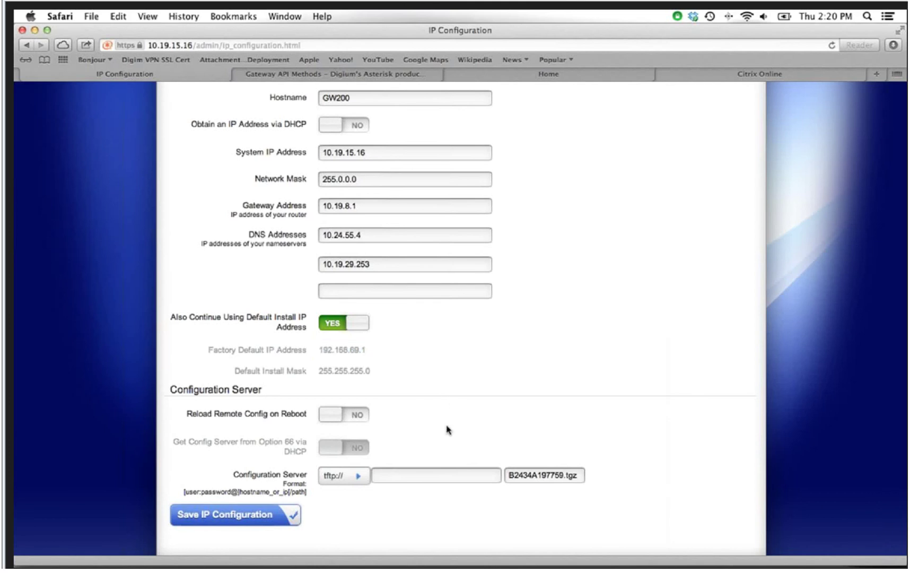
pyautogui.scroll(-1, 446, 427)
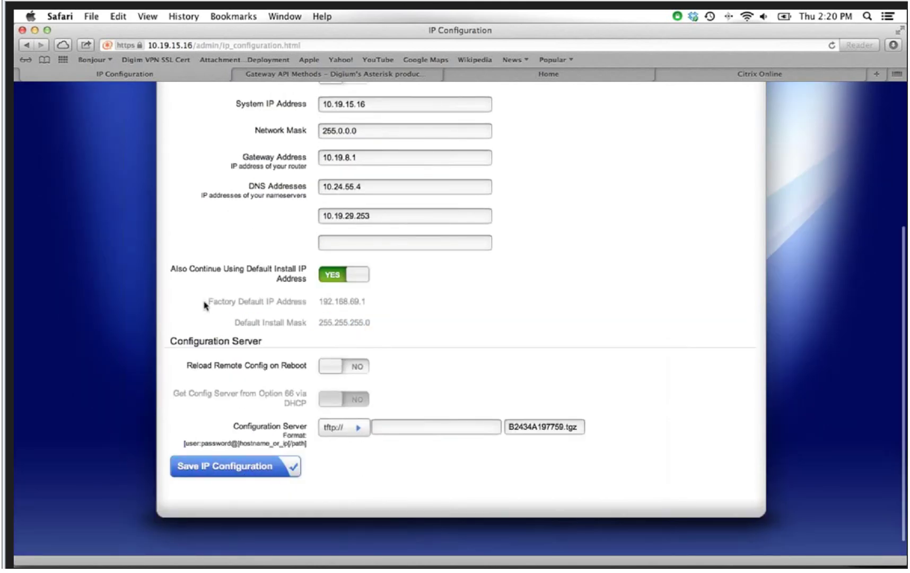
pyautogui.moveTo(538, 426); pyautogui.dragTo(582, 426)
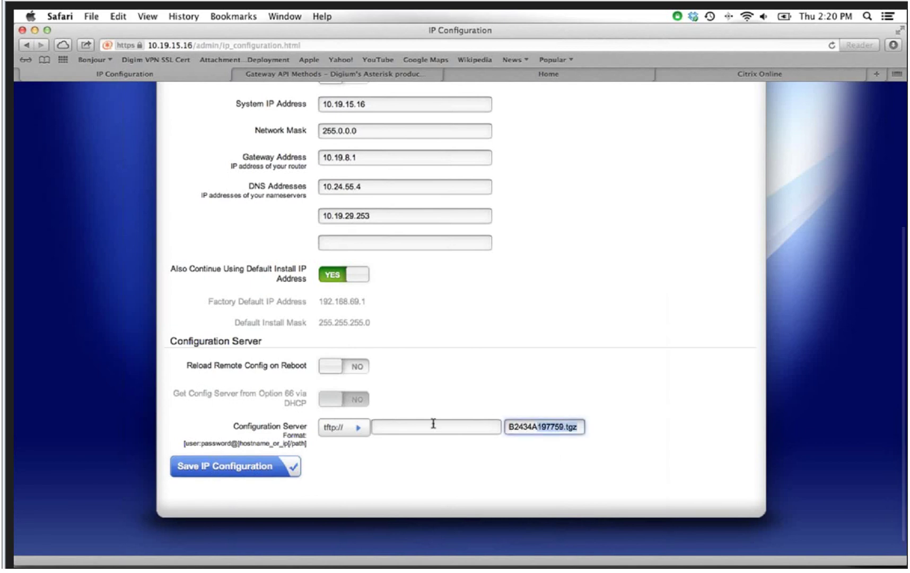
pyautogui.click(357, 427)
pyautogui.click(339, 445)
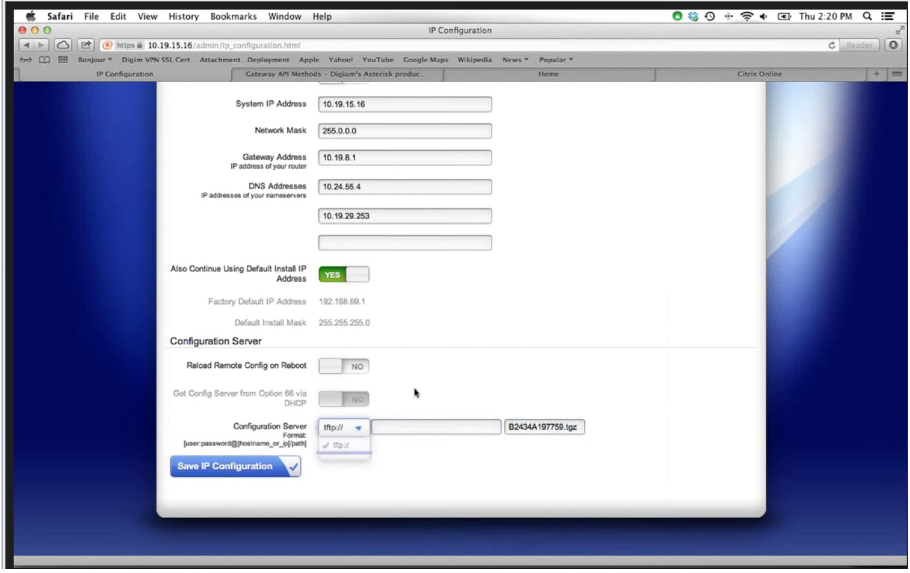
pyautogui.click(399, 427)
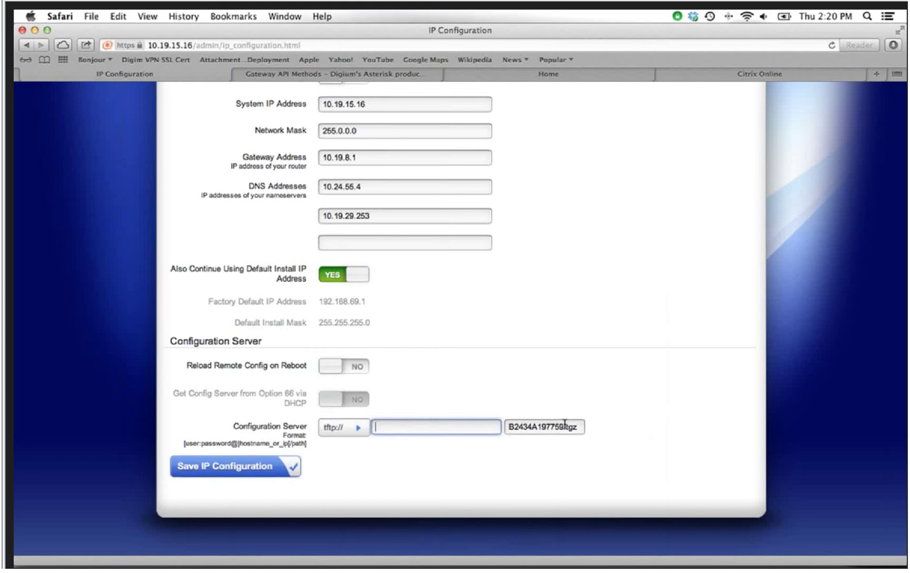
pyautogui.moveTo(565, 424); pyautogui.dragTo(579, 427)
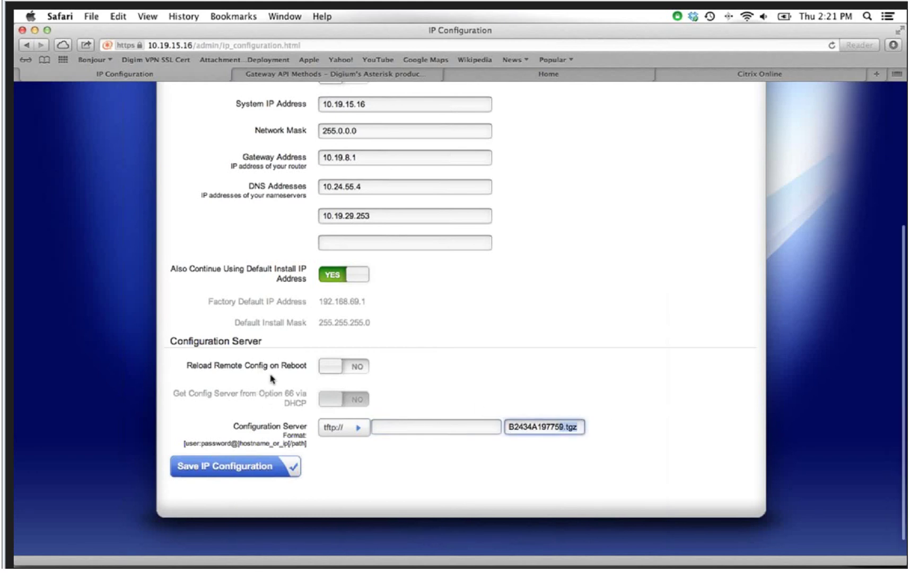
pyautogui.scroll(4, 271, 378)
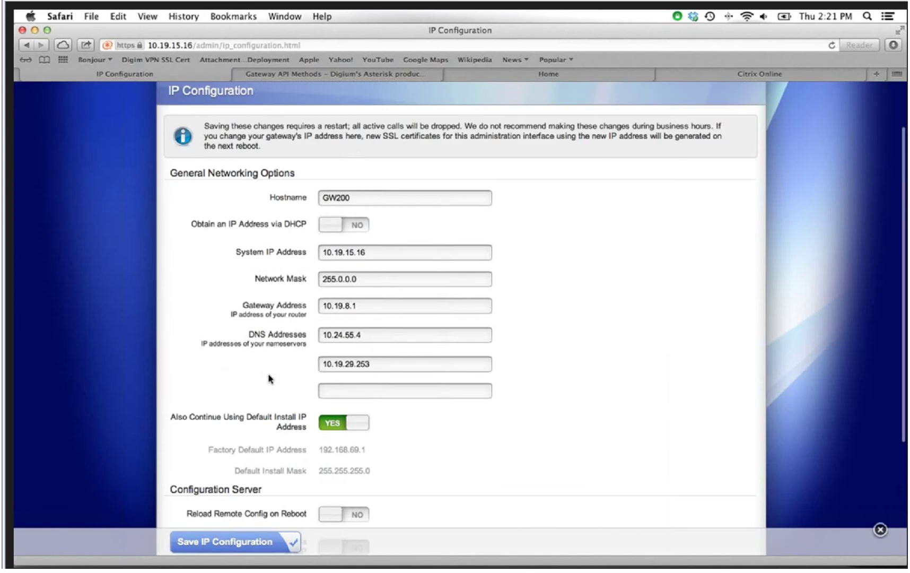
pyautogui.scroll(-5, 270, 377)
pyautogui.click(405, 407)
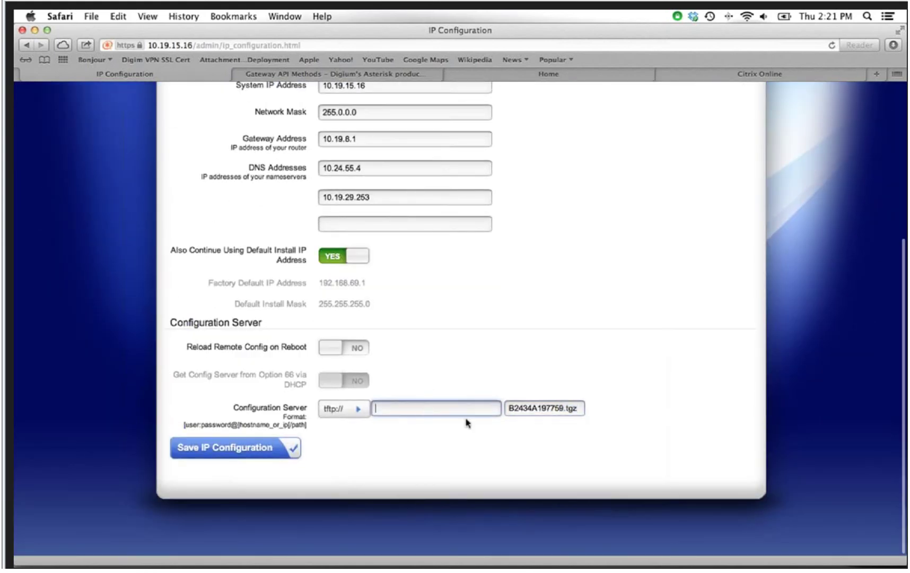
pyautogui.click(528, 406)
pyautogui.click(344, 408)
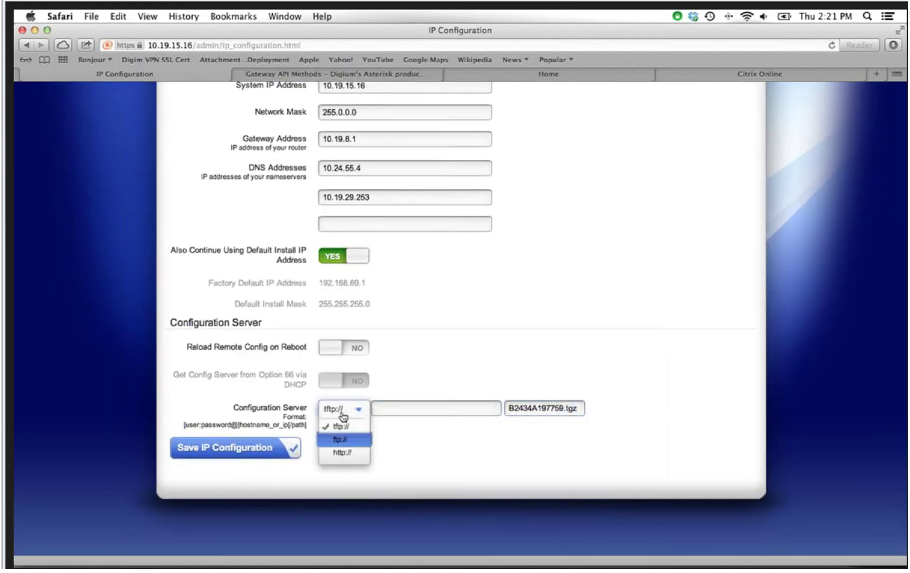
pyautogui.click(439, 407)
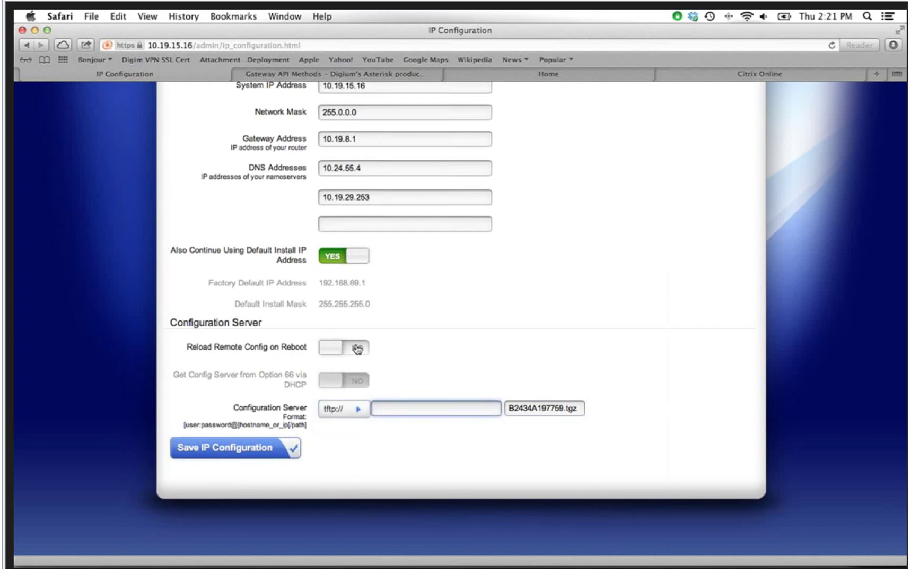
pyautogui.scroll(10, 494, 342)
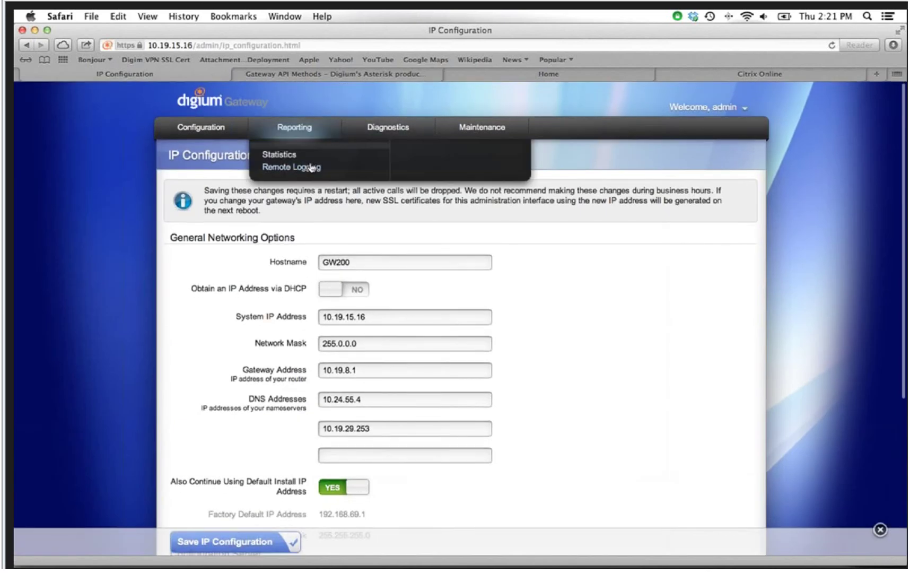
pyautogui.moveTo(296, 163)
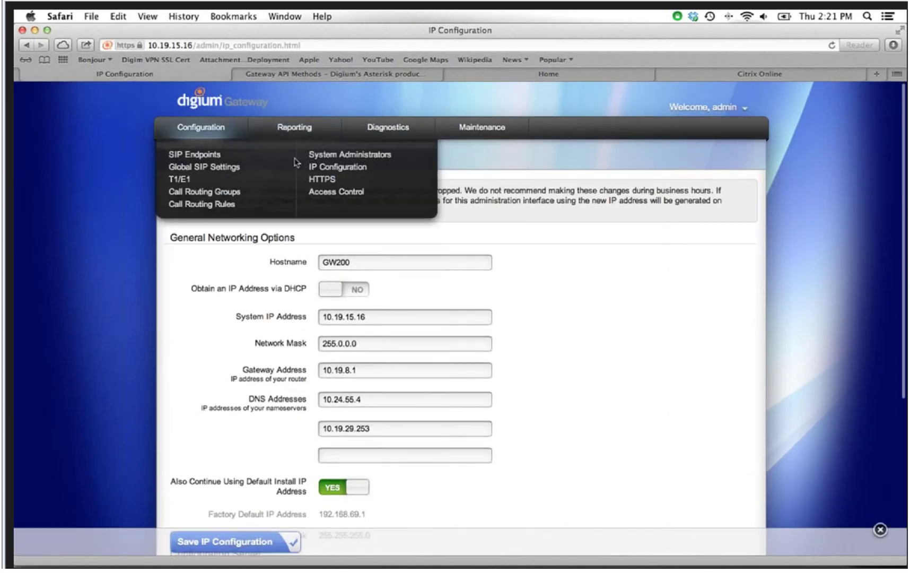
# Step: Review the HTTPS certificate fields, then check Statistics showing 0 active and 0 processed calls
pyautogui.click(326, 183)
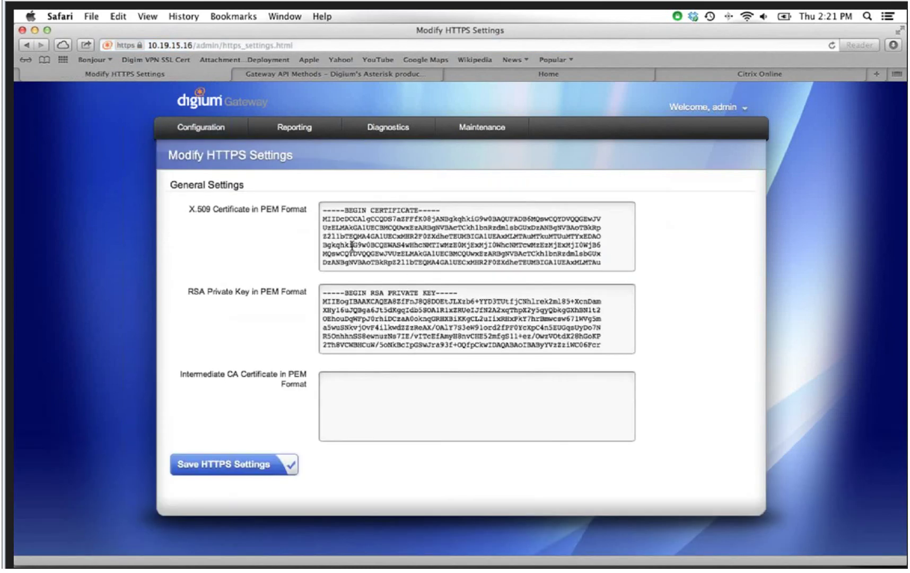
pyautogui.scroll(-5, 352, 245)
pyautogui.scroll(5, 348, 254)
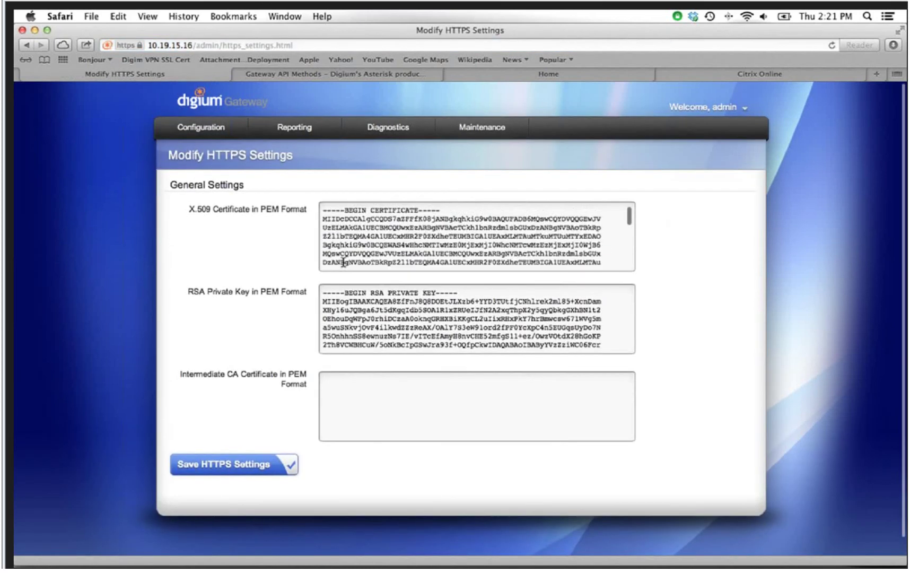
pyautogui.moveTo(205, 137)
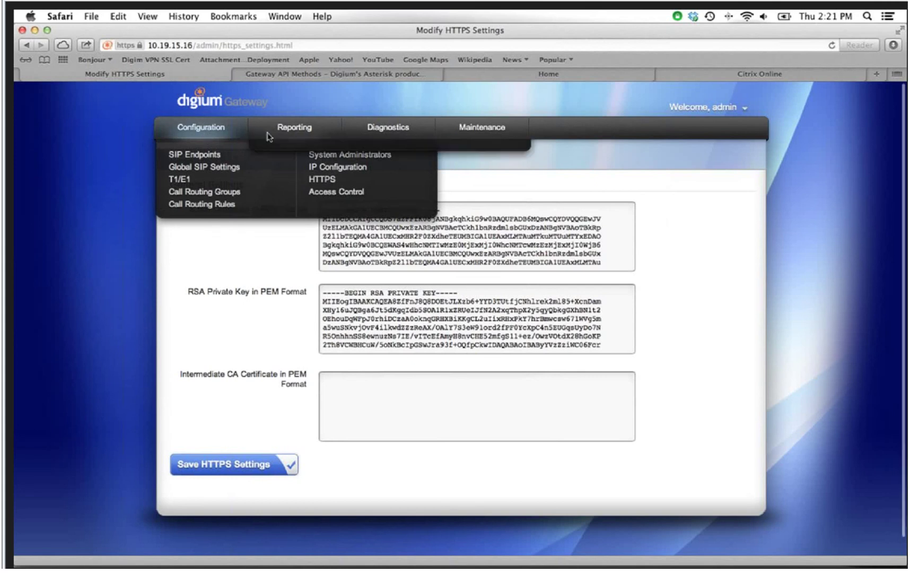
pyautogui.click(280, 156)
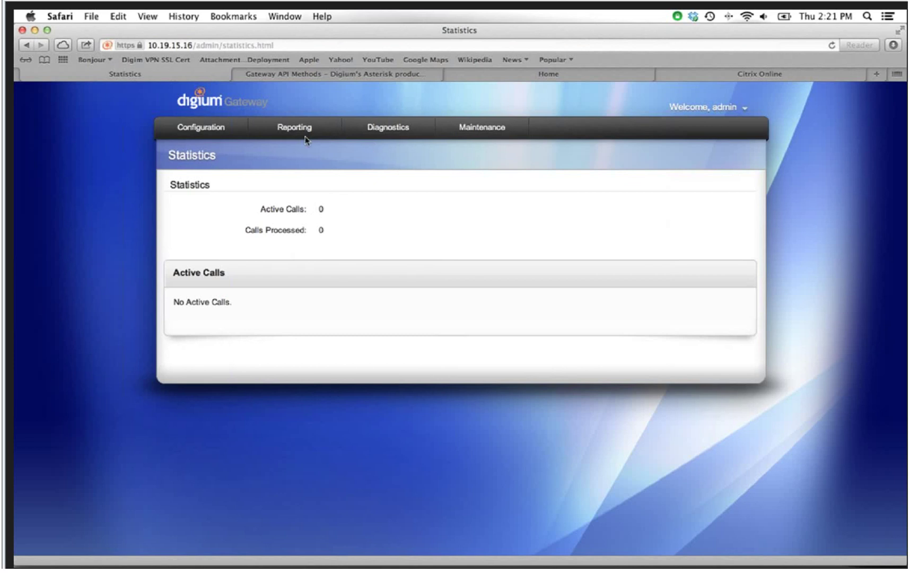
# Step: Show Connection Status with eth1 at 100Mb/s, 10.19.15.16, Connected
pyautogui.moveTo(304, 137)
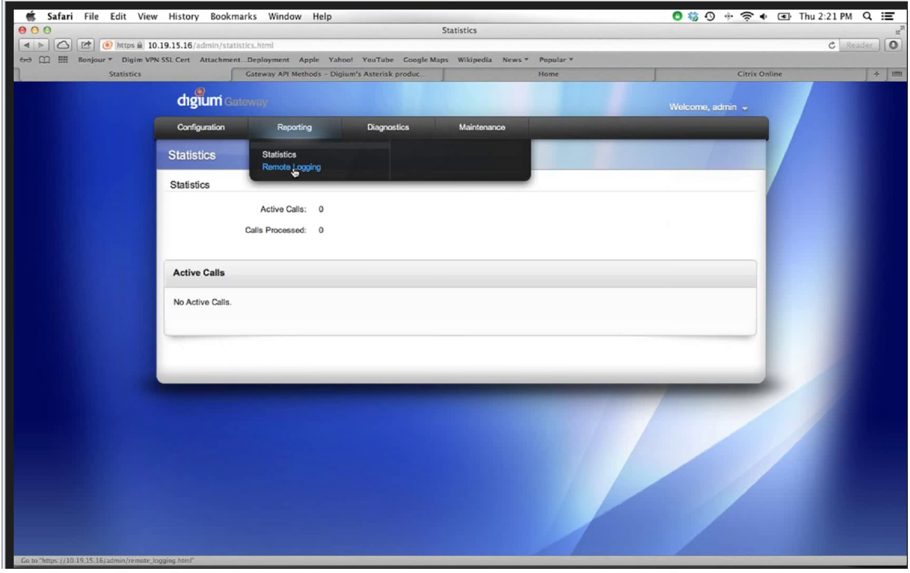
pyautogui.moveTo(376, 136)
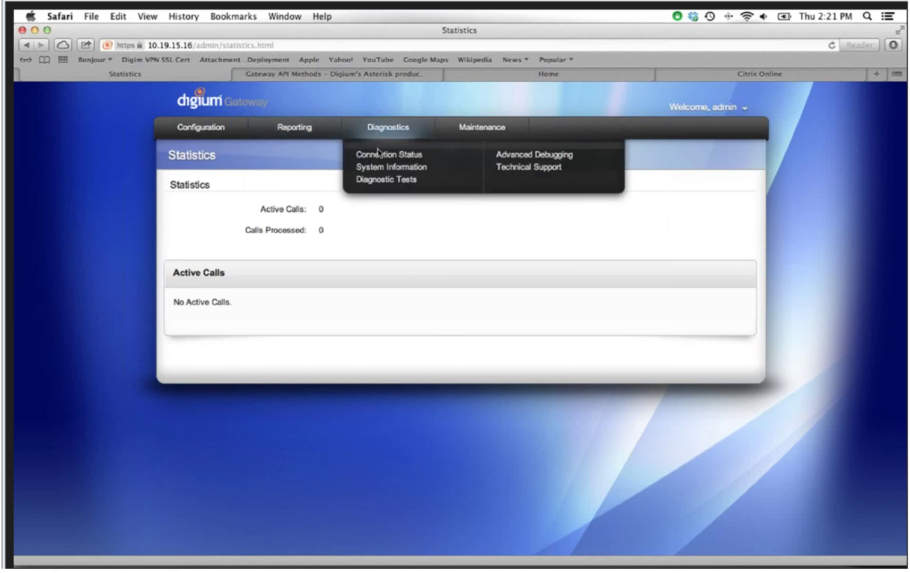
pyautogui.click(379, 159)
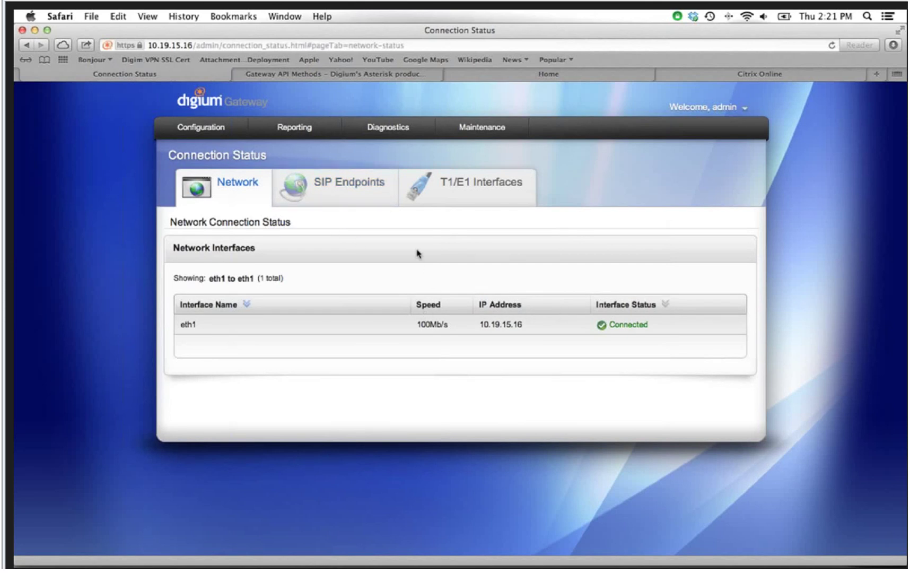
# Step: Check SIP endpoints: Asterisk1.8 not registered, Switchvox5.5 registered with 1 ms latency
pyautogui.click(357, 201)
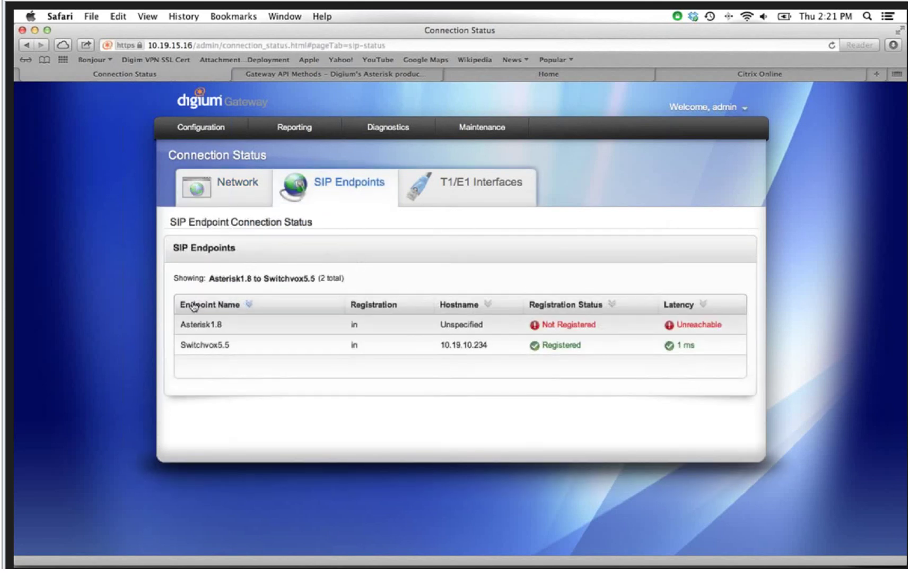
pyautogui.doubleClick(239, 326)
pyautogui.doubleClick(561, 326)
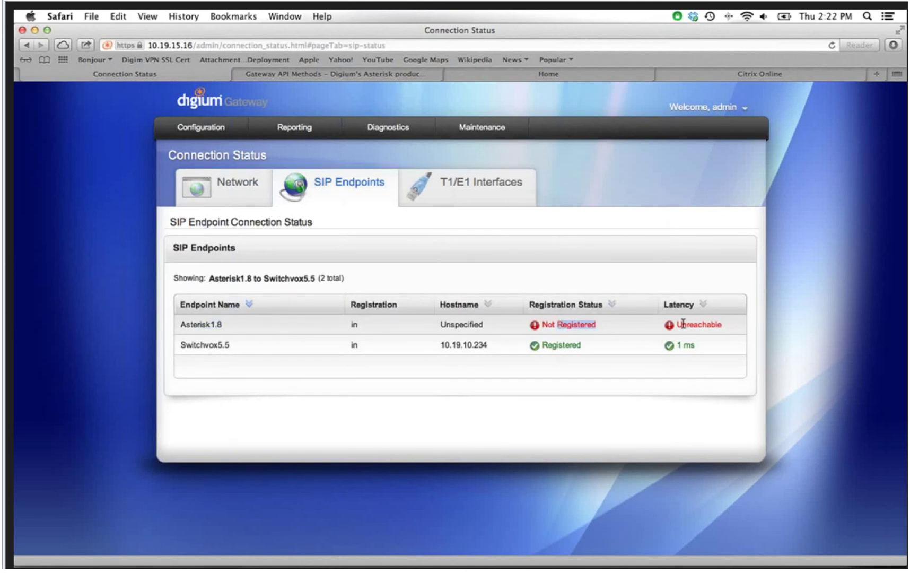
pyautogui.moveTo(201, 344); pyautogui.dragTo(379, 349)
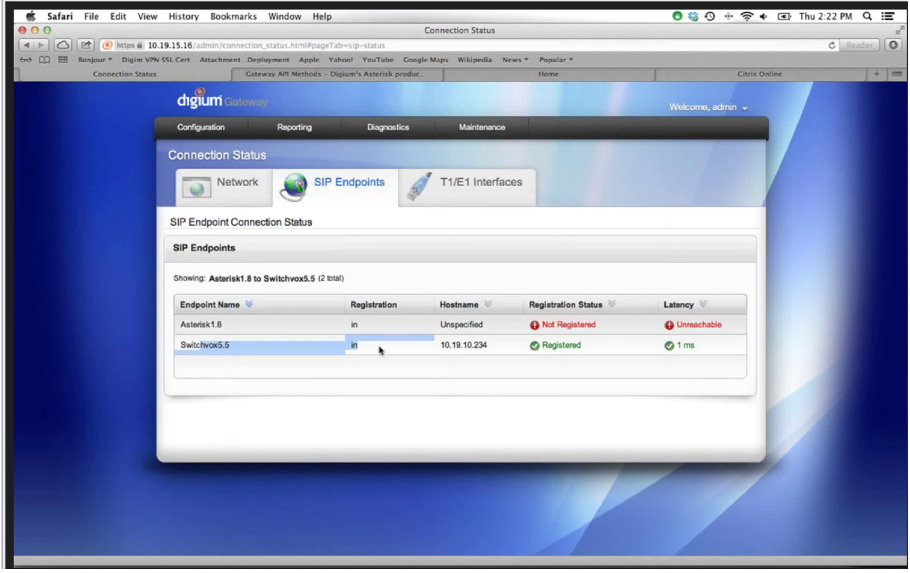
pyautogui.doubleClick(678, 344)
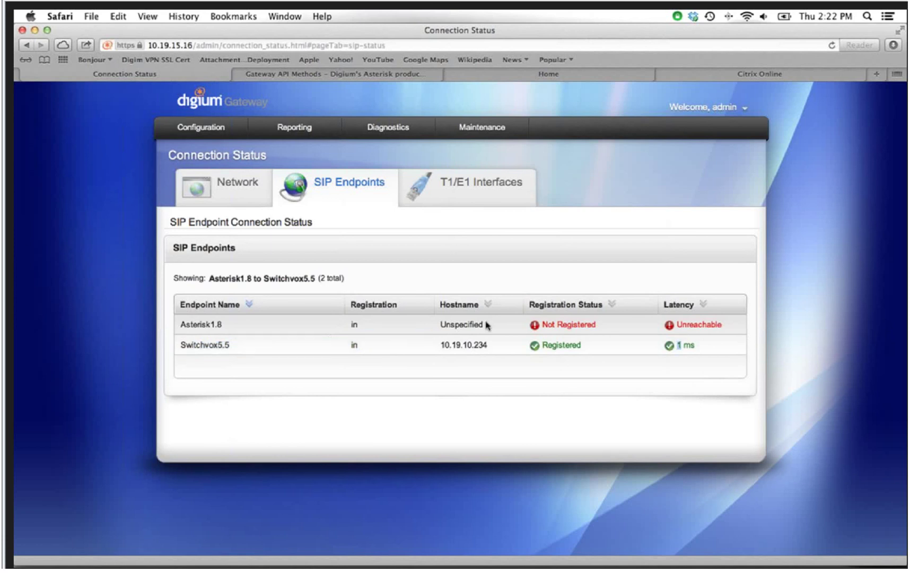
# Step: Check the T1/E1 interfaces, confirming ports 1 and 2 are in red alarm
pyautogui.click(461, 181)
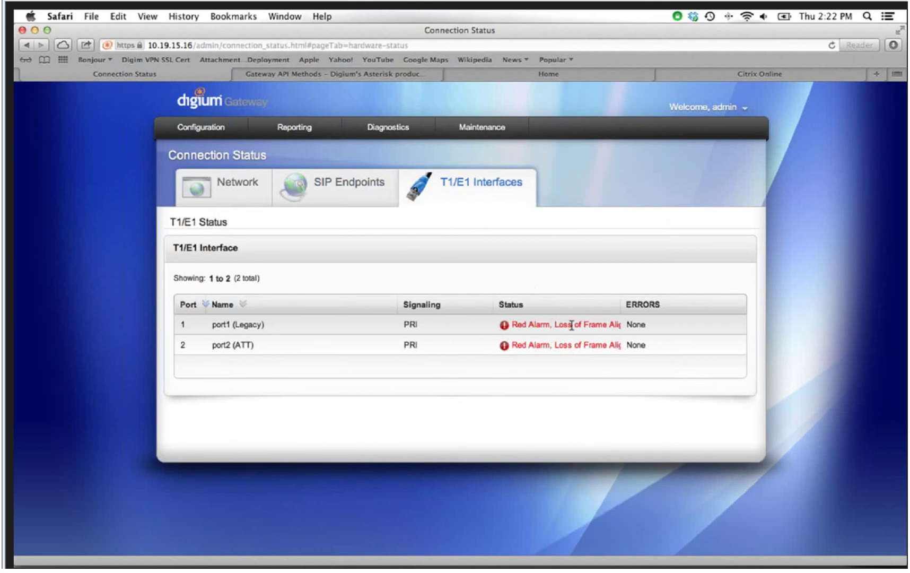
pyautogui.tripleClick(572, 325)
pyautogui.click(576, 345)
pyautogui.tripleClick(572, 344)
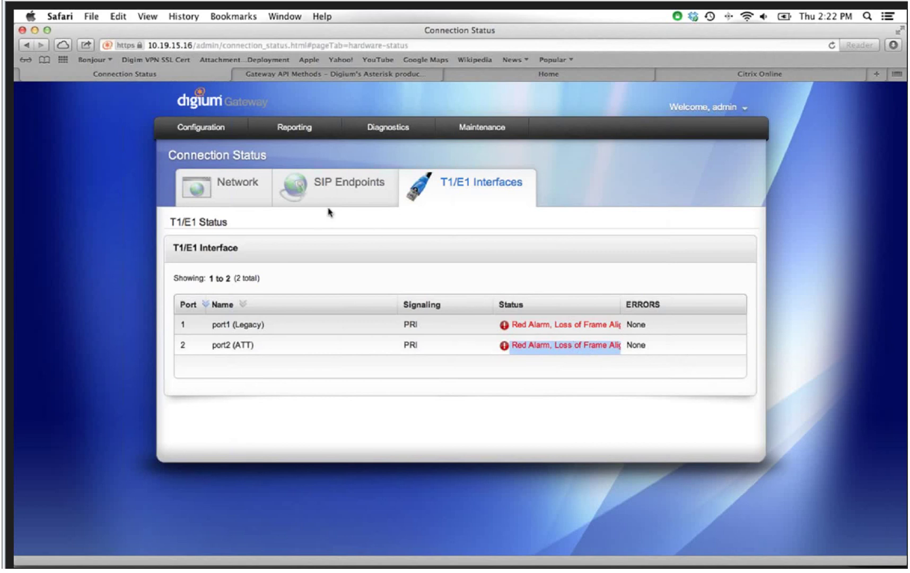
pyautogui.moveTo(402, 126)
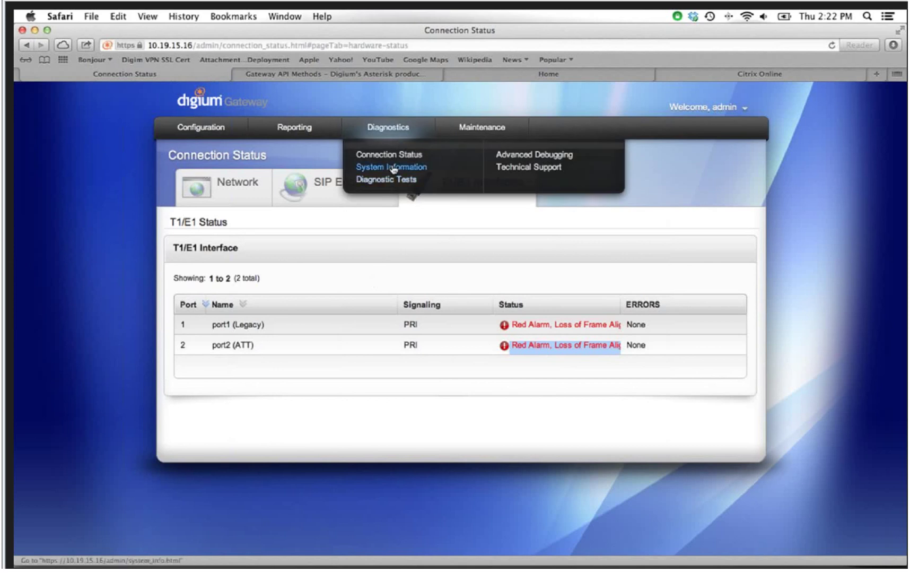
pyautogui.click(387, 167)
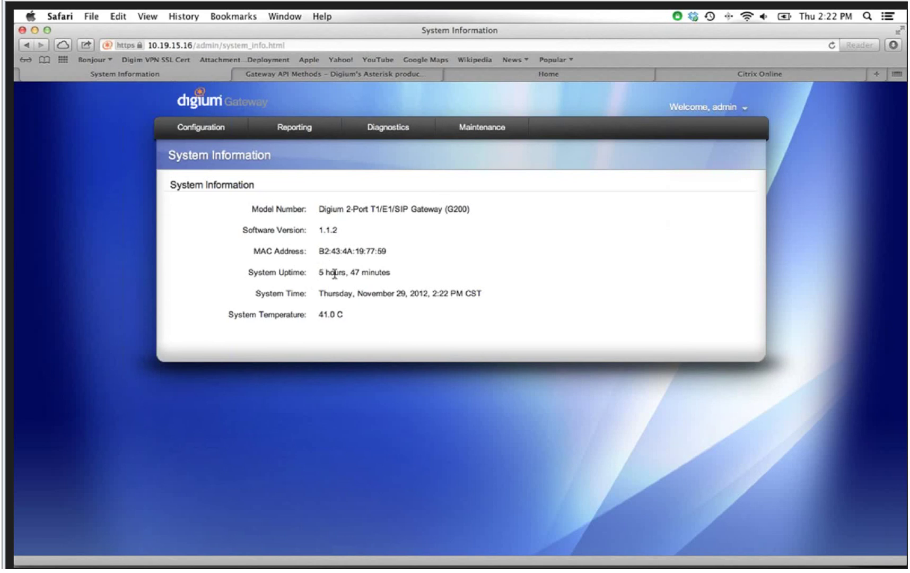
# Step: Note the system uptime, then start a new Advanced Debugging session form
pyautogui.moveTo(334, 273); pyautogui.dragTo(430, 277)
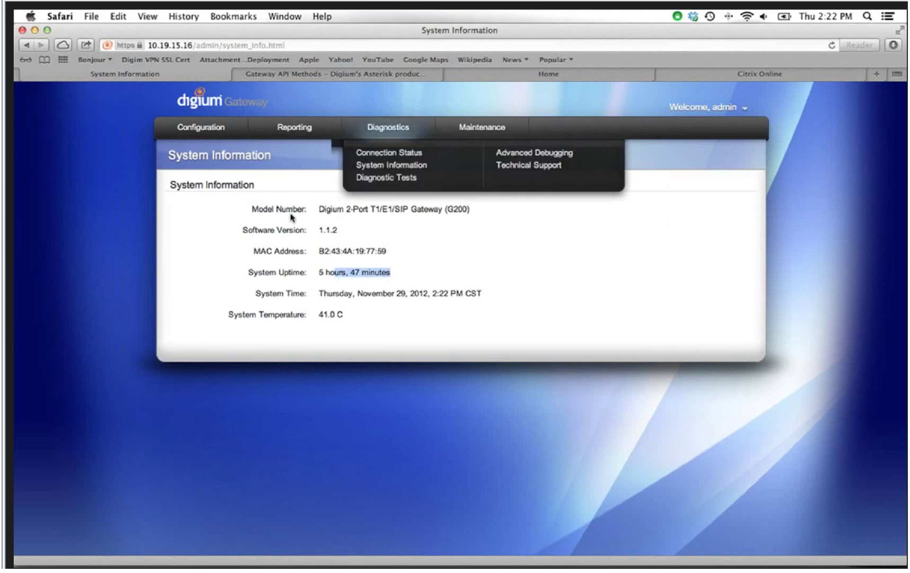
pyautogui.click(311, 316)
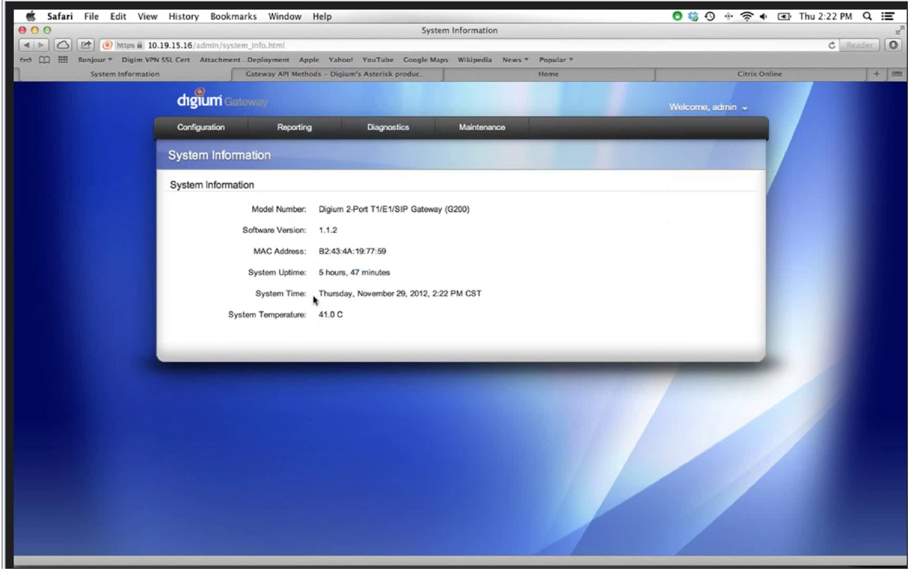
pyautogui.moveTo(359, 137)
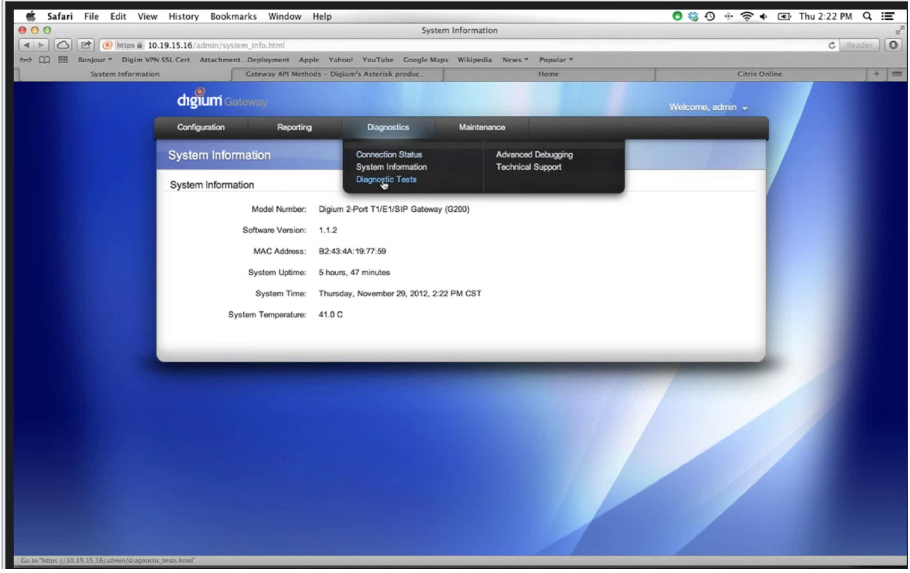
pyautogui.click(545, 154)
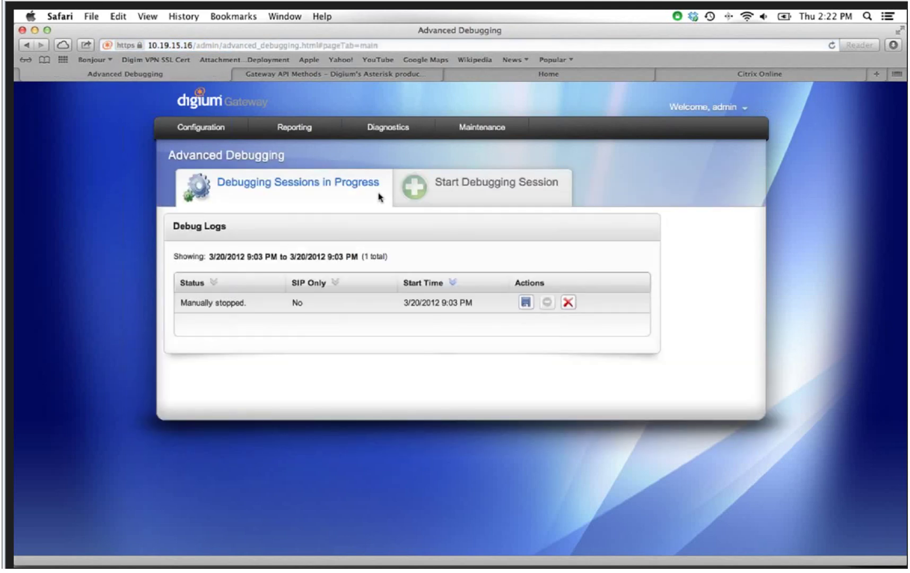
pyautogui.click(463, 185)
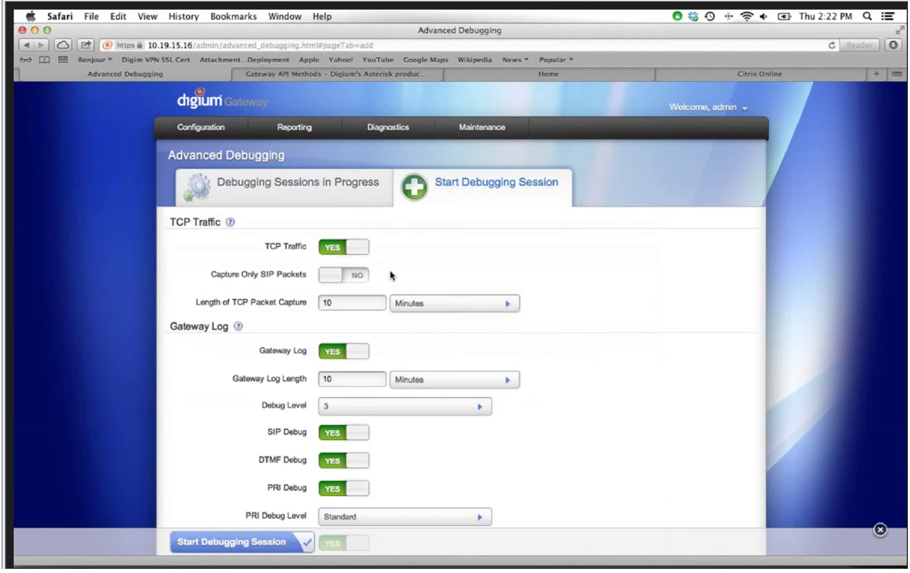
# Step: Review the debugging options, toggling SIP-only capture on and back off, then open Technical Support
pyautogui.scroll(-4, 391, 274)
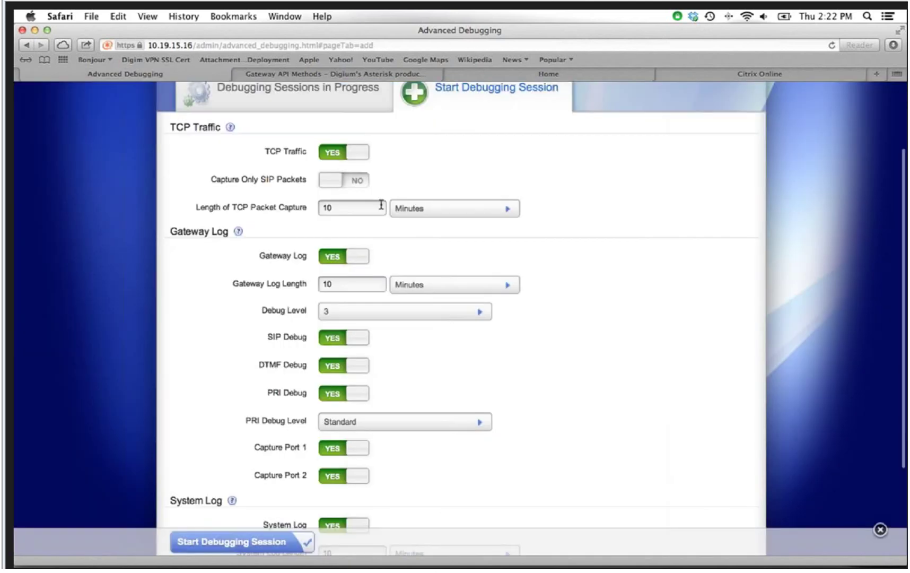
pyautogui.scroll(4, 381, 205)
pyautogui.scroll(-3, 297, 151)
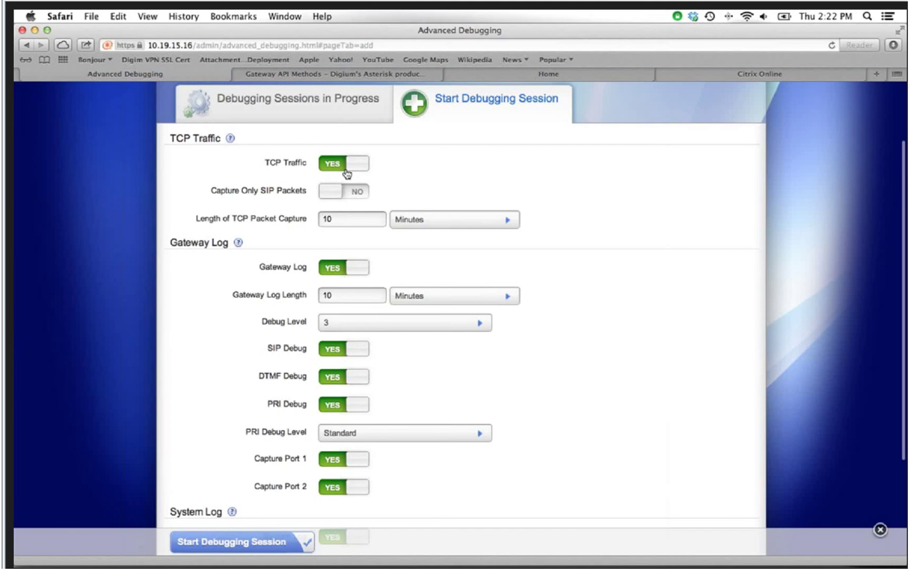
pyautogui.click(333, 199)
pyautogui.click(339, 197)
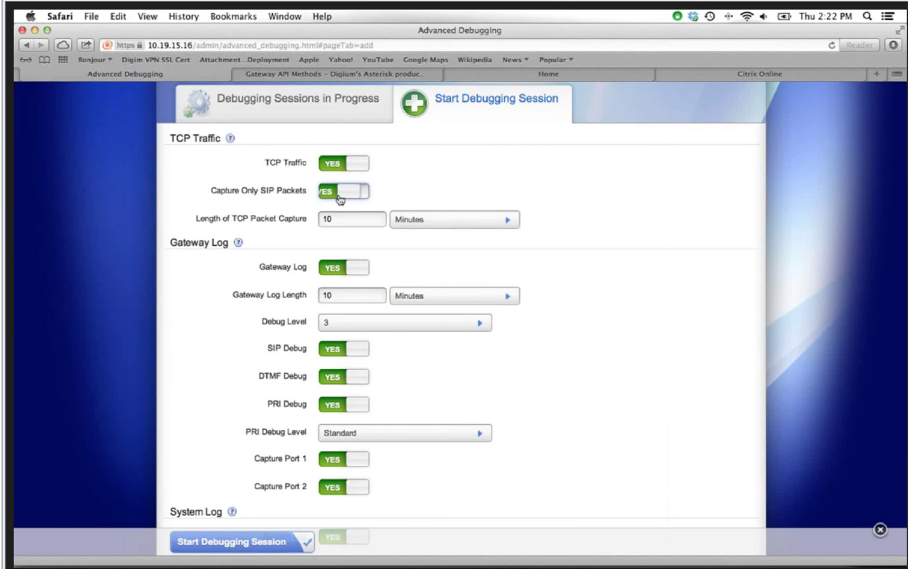
pyautogui.scroll(-3, 354, 258)
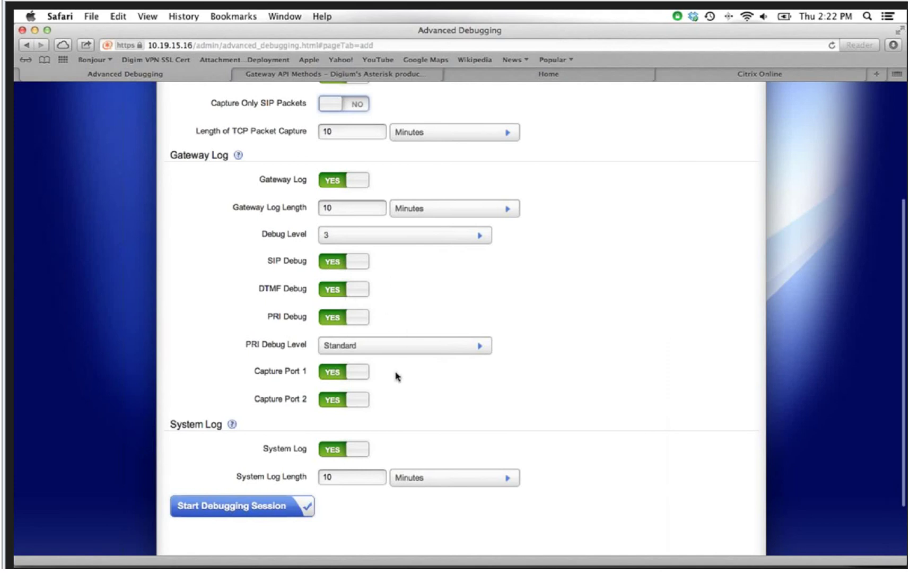
pyautogui.scroll(-1, 395, 374)
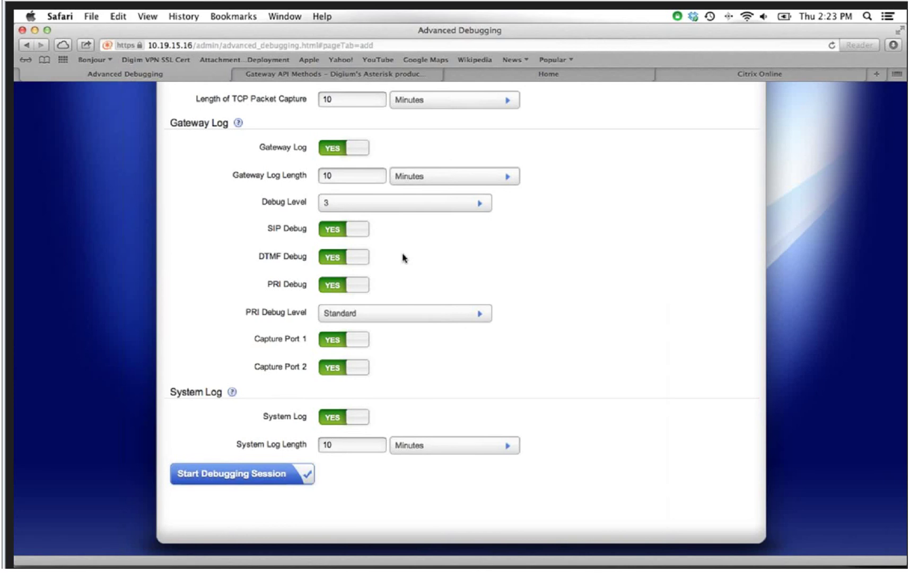
pyautogui.scroll(5, 402, 260)
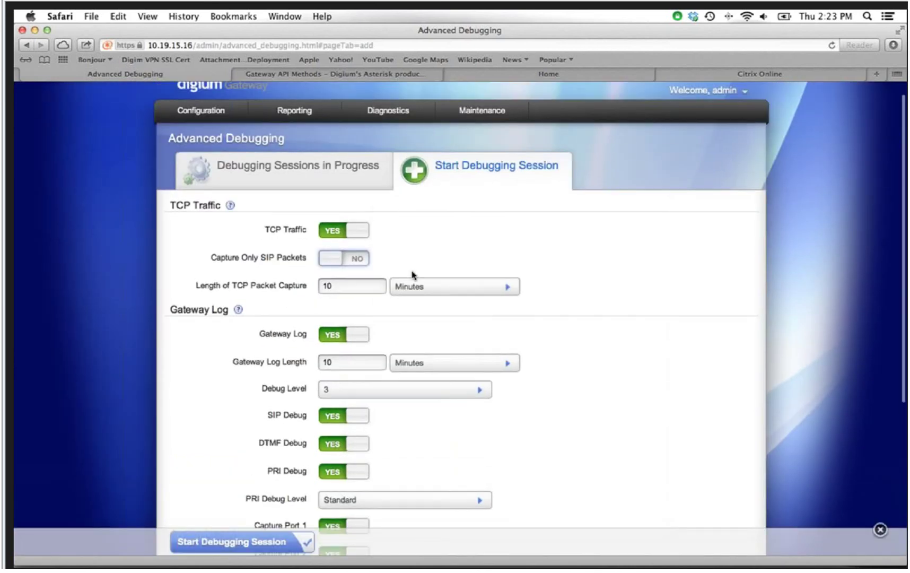
pyautogui.scroll(1, 413, 274)
pyautogui.moveTo(414, 136)
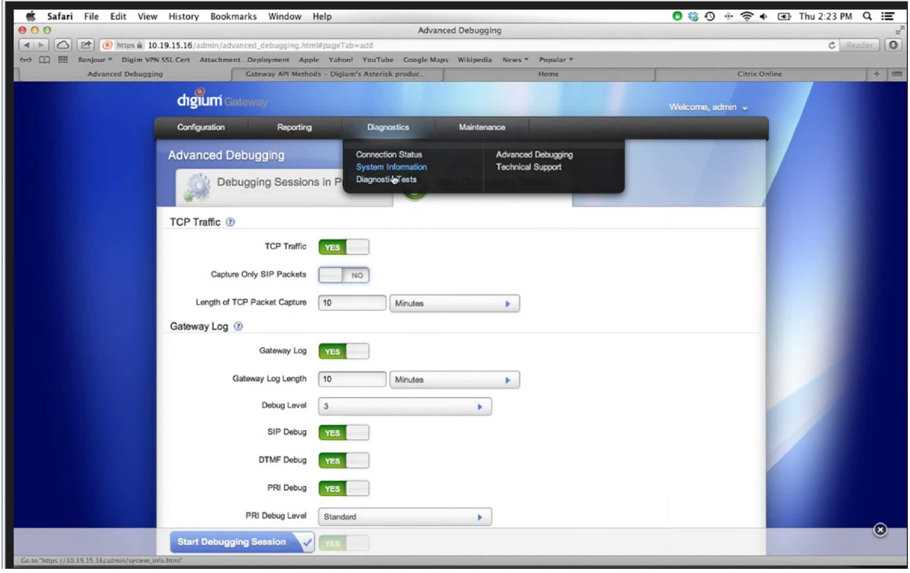
pyautogui.click(507, 168)
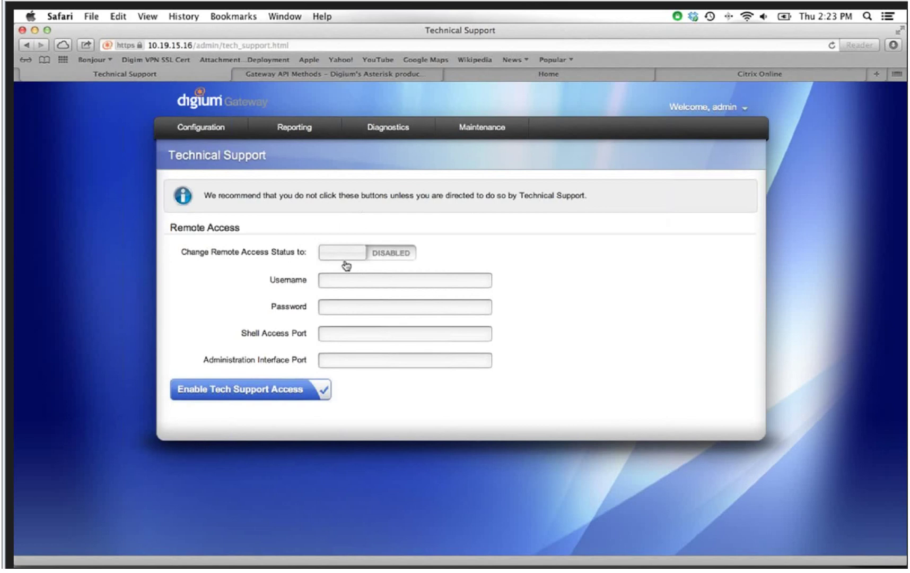
# Step: Enable Remote Access and select the Shell Access Port field, then go to Backups
pyautogui.click(346, 258)
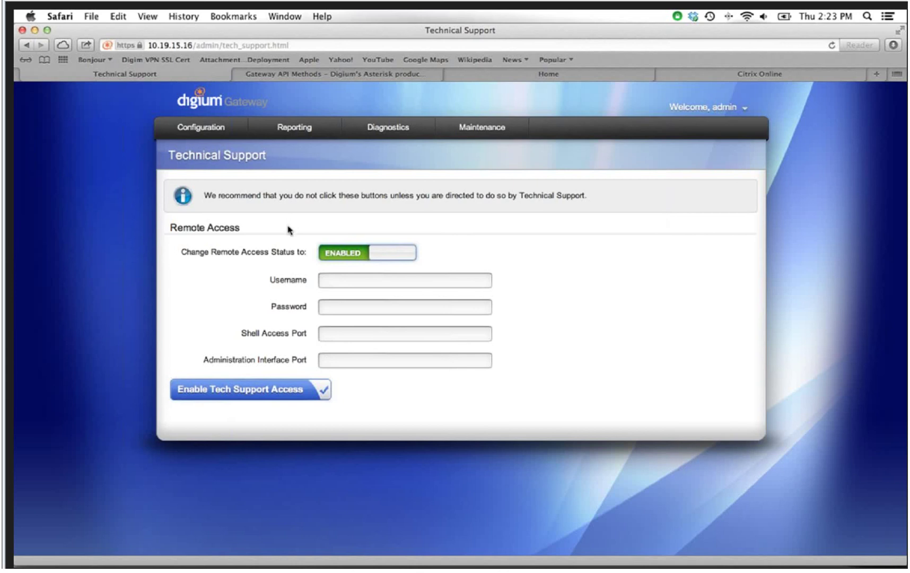
pyautogui.hscroll(-2, 289, 229)
pyautogui.click(366, 344)
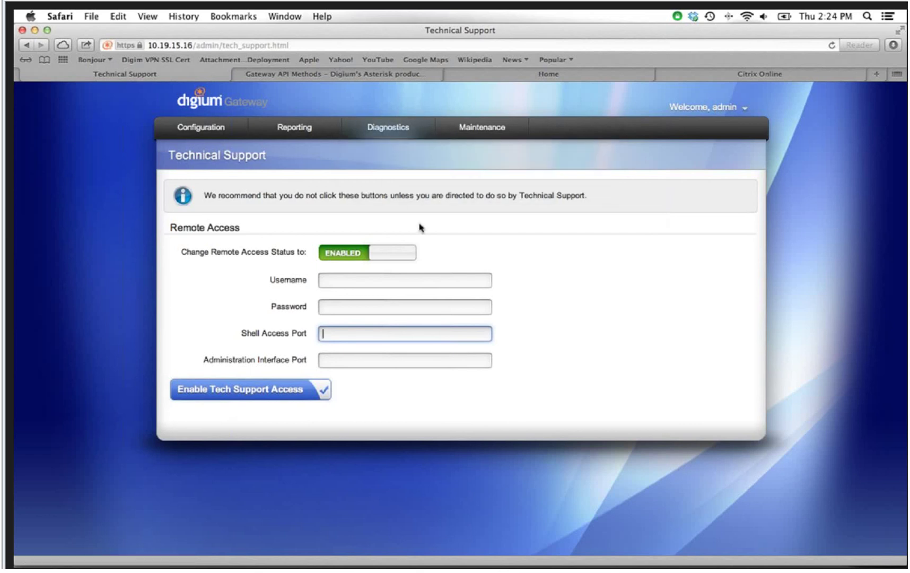
pyautogui.moveTo(480, 128)
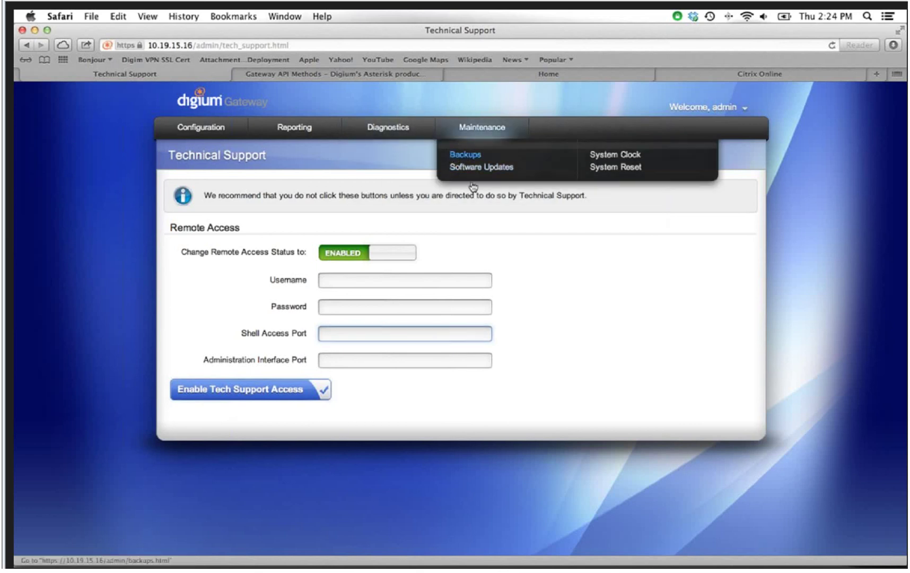
pyautogui.click(473, 187)
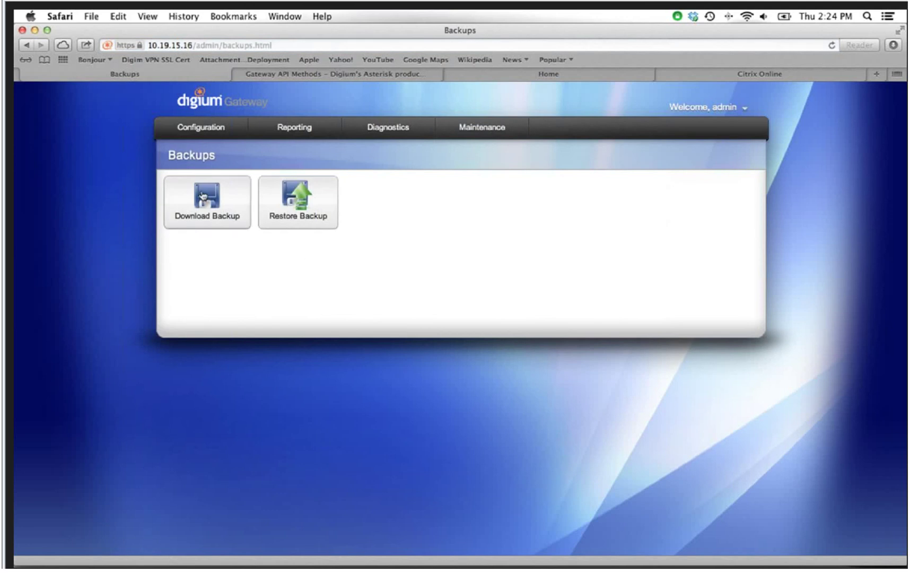
# Step: Download a configuration backup, then confirm Software Updates reports version 1.1.2 as latest
pyautogui.click(233, 220)
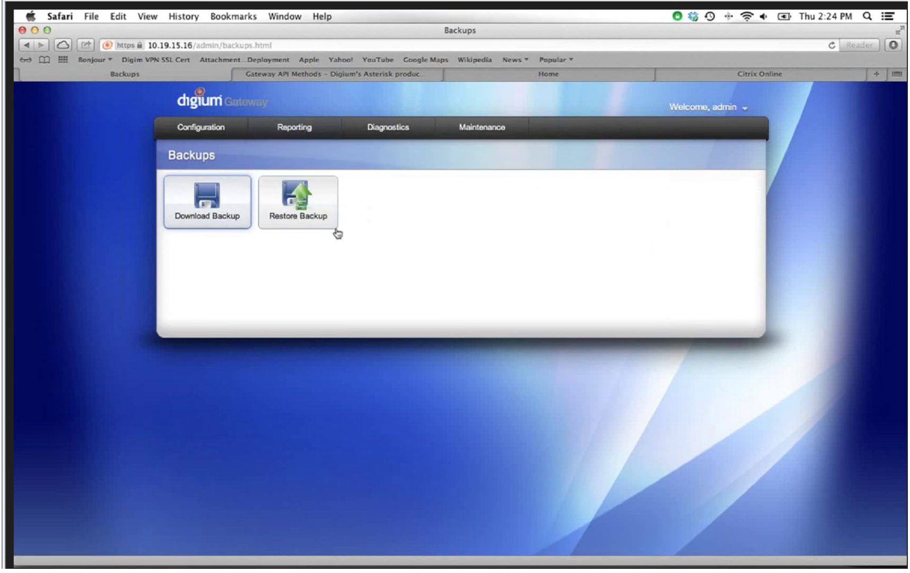
pyautogui.moveTo(499, 149)
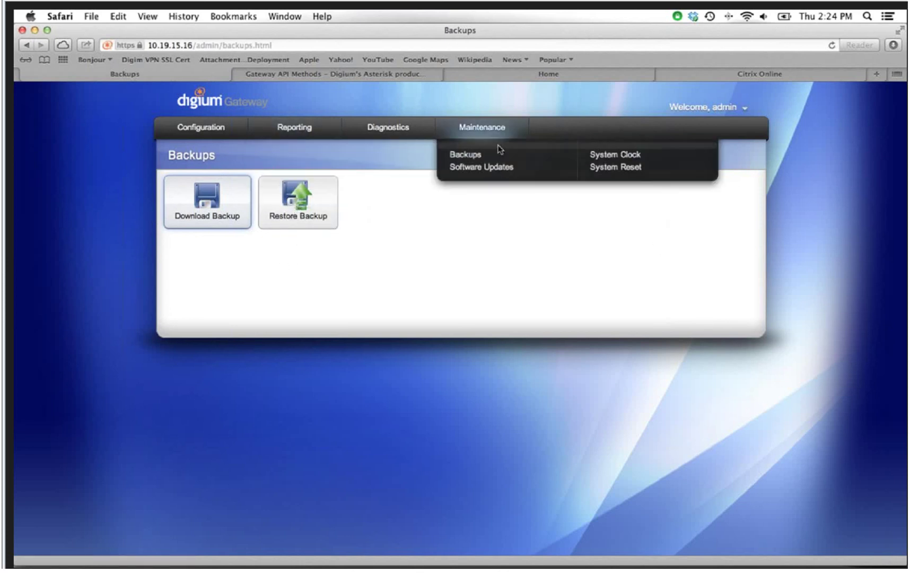
pyautogui.click(488, 170)
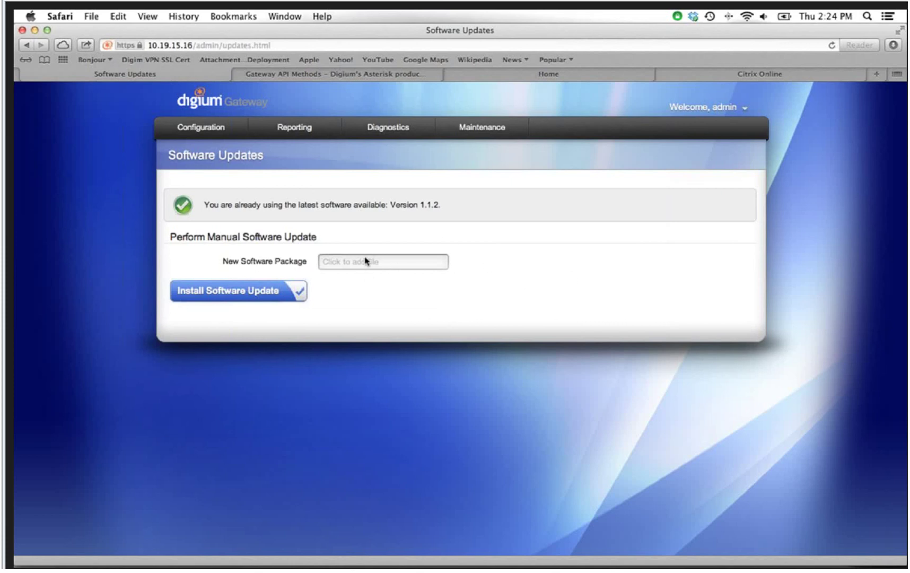
pyautogui.moveTo(497, 129)
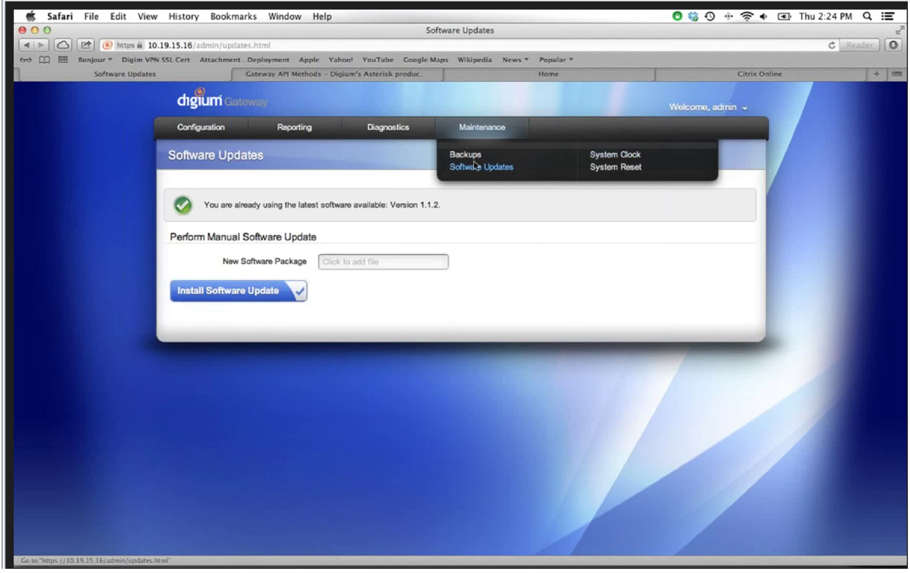
pyautogui.moveTo(404, 140)
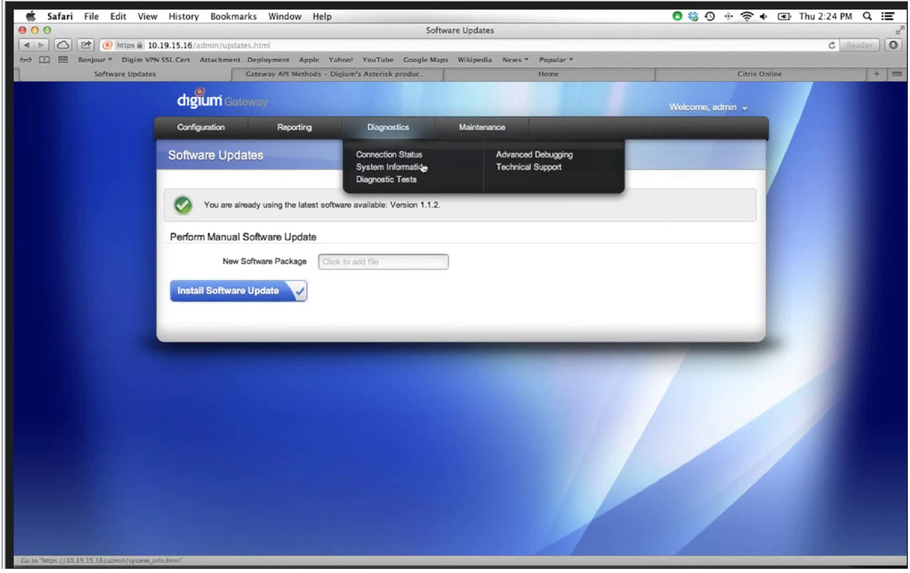
# Step: Return to the home page, list the SIP endpoints, and open Switchvox5.5 for editing
pyautogui.click(237, 106)
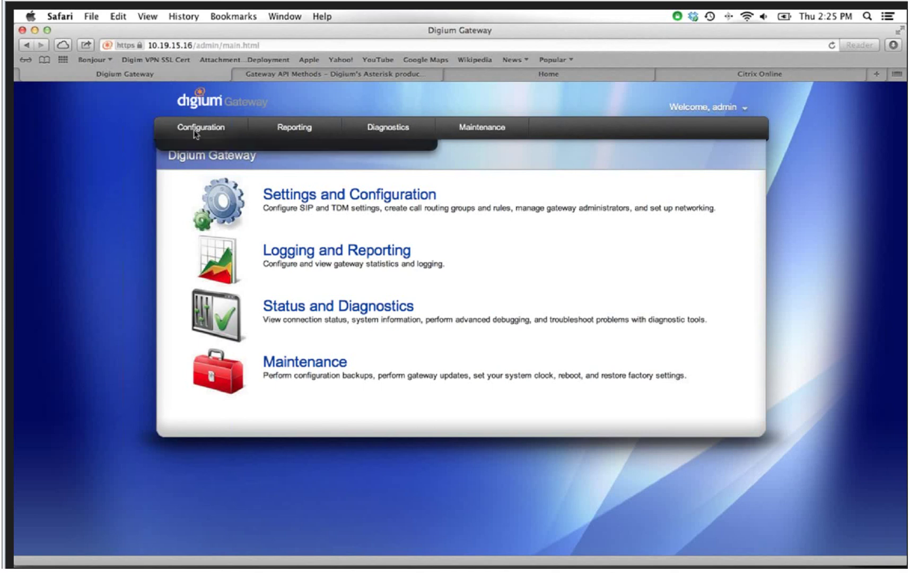
pyautogui.click(192, 144)
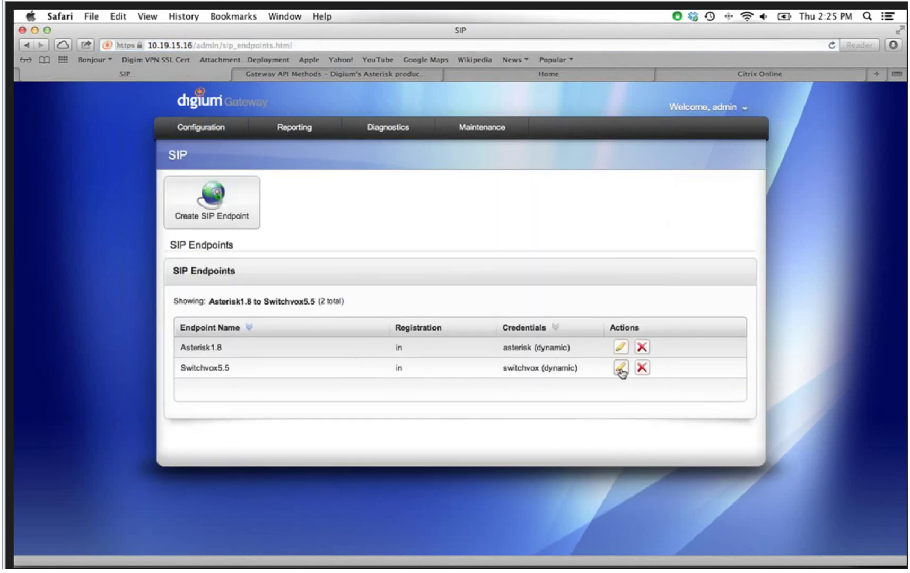
pyautogui.click(621, 369)
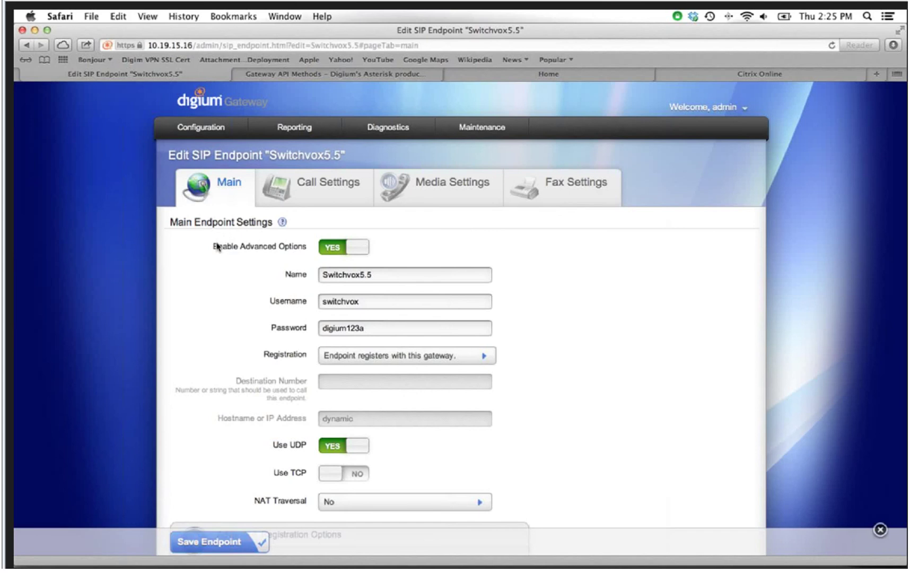
# Step: Expand Switchvox5.5's Advanced: Registration Options section
pyautogui.scroll(-4, 421, 220)
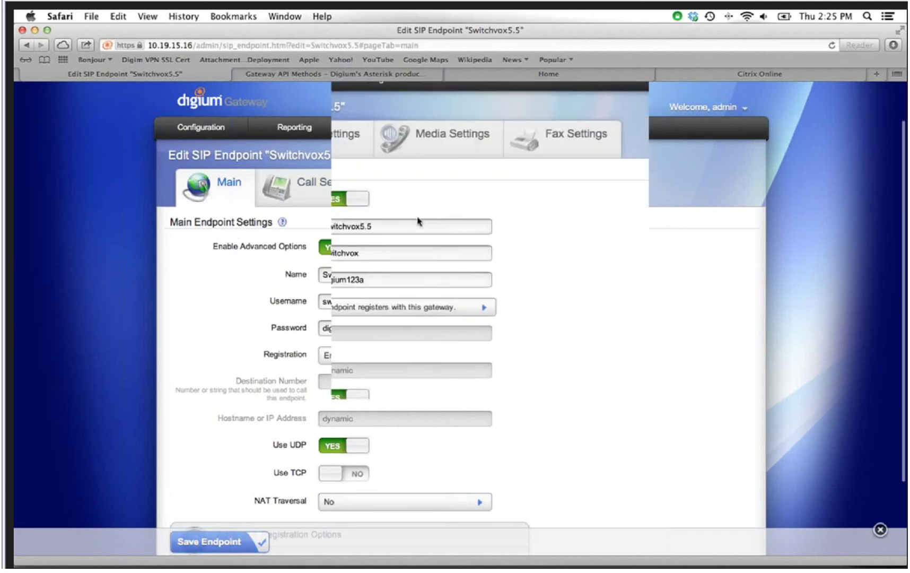
pyautogui.click(367, 433)
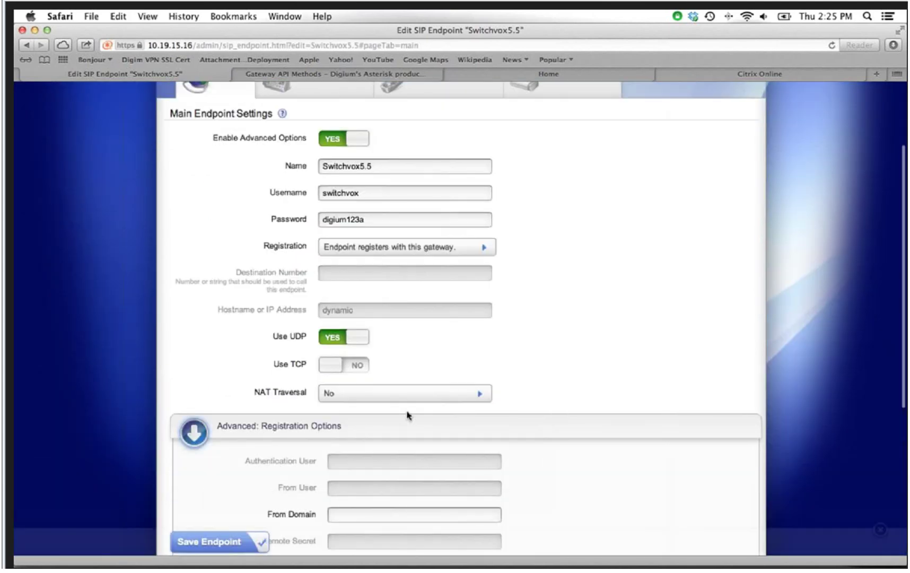
pyautogui.scroll(-5, 409, 415)
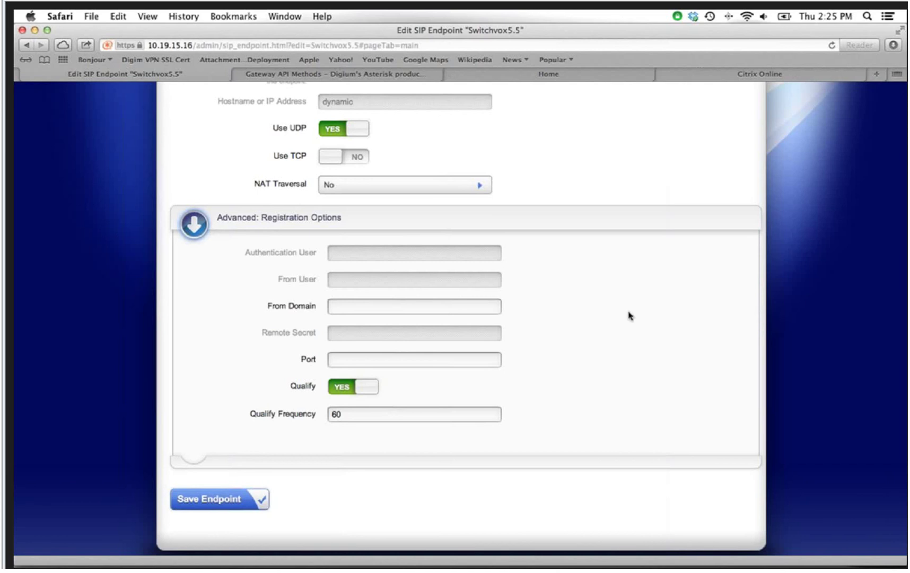
pyautogui.scroll(8, 626, 234)
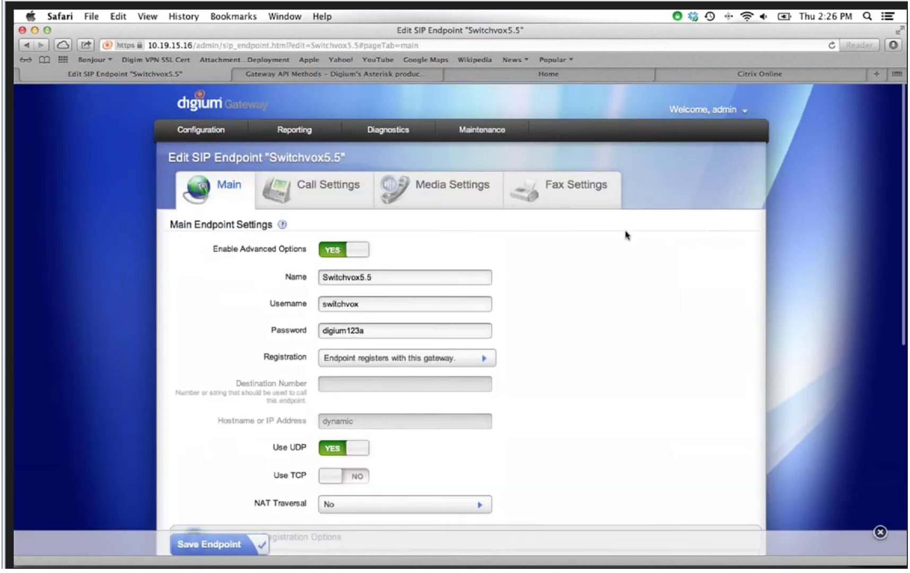
# Step: Review Call Settings with Advanced: Signaling Settings expanded, then return to the SIP Endpoints list
pyautogui.click(361, 196)
pyautogui.scroll(-3, 459, 278)
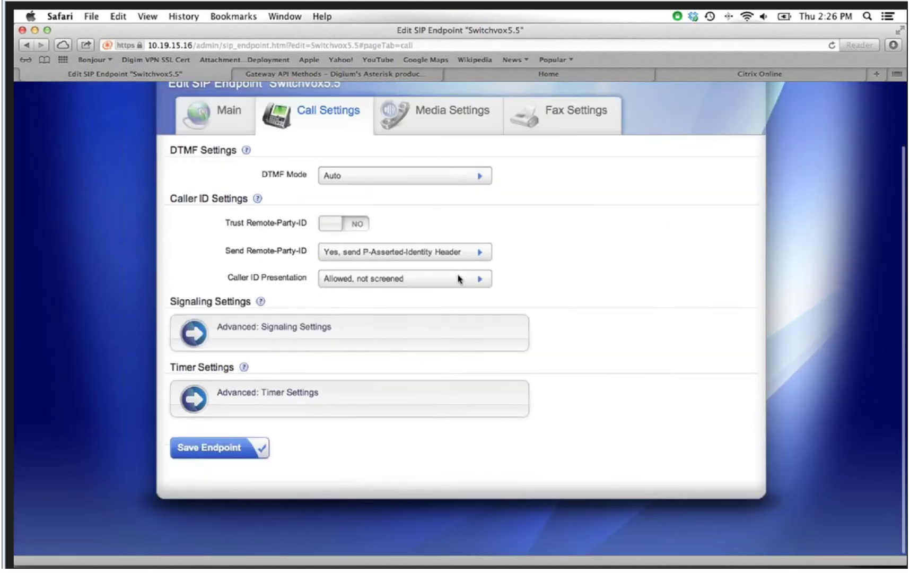
pyautogui.click(416, 379)
pyautogui.scroll(-5, 418, 324)
pyautogui.scroll(-3, 417, 320)
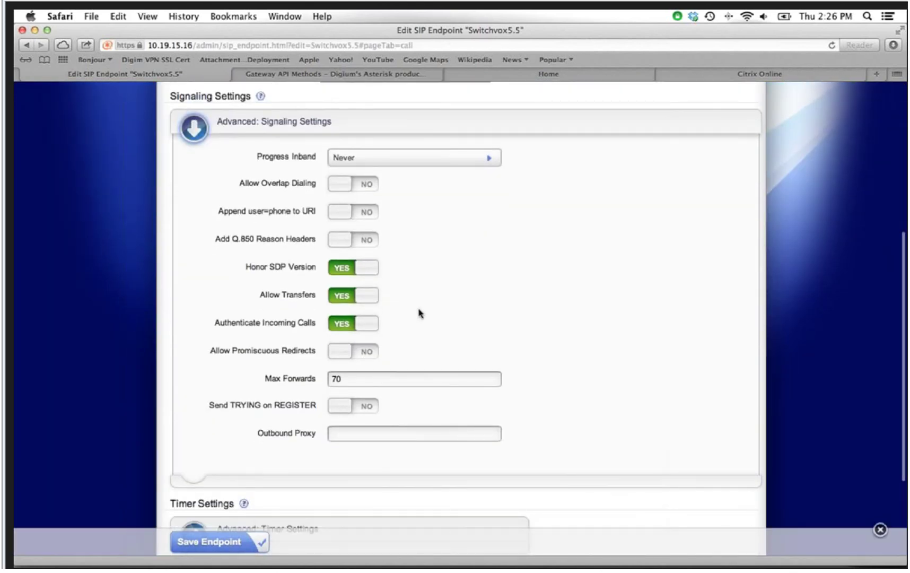
pyautogui.scroll(-1, 419, 313)
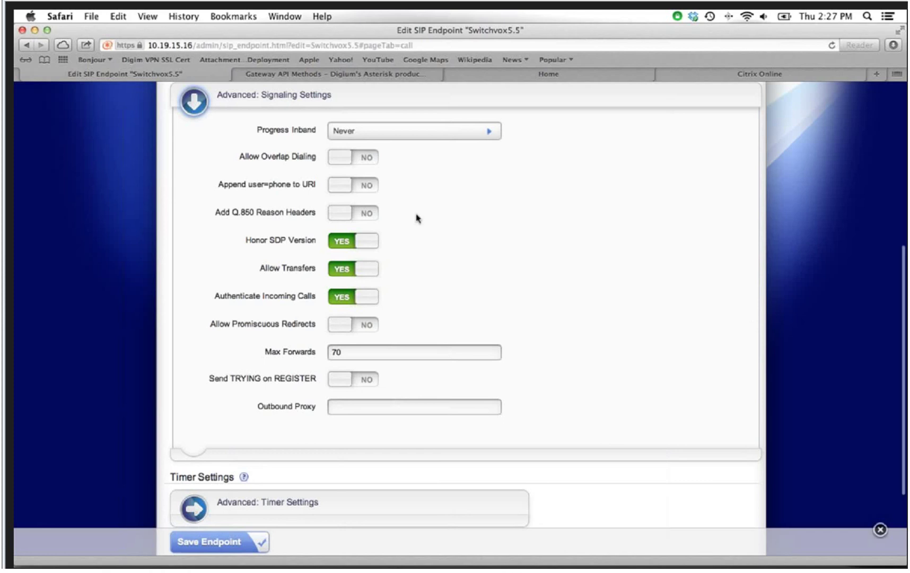
pyautogui.scroll(10, 419, 218)
pyautogui.moveTo(201, 127)
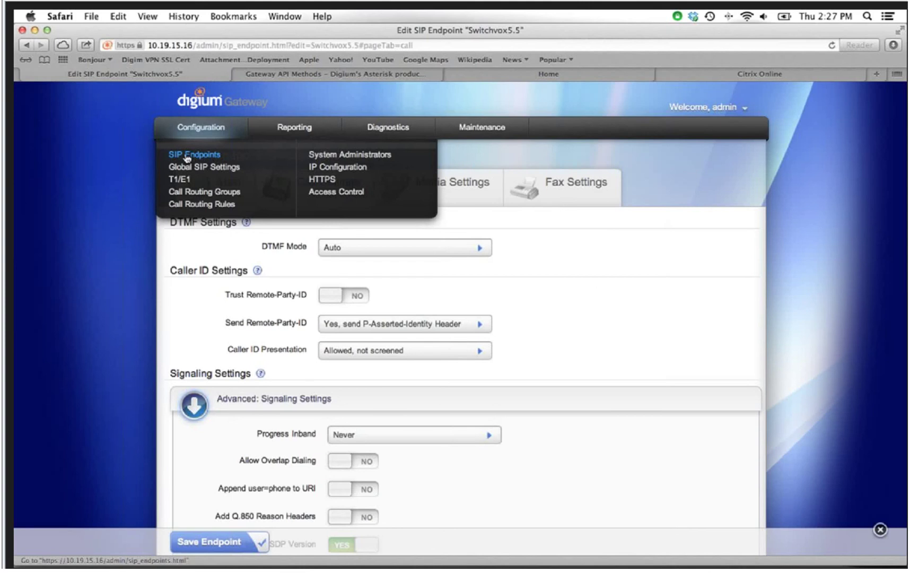
pyautogui.click(186, 159)
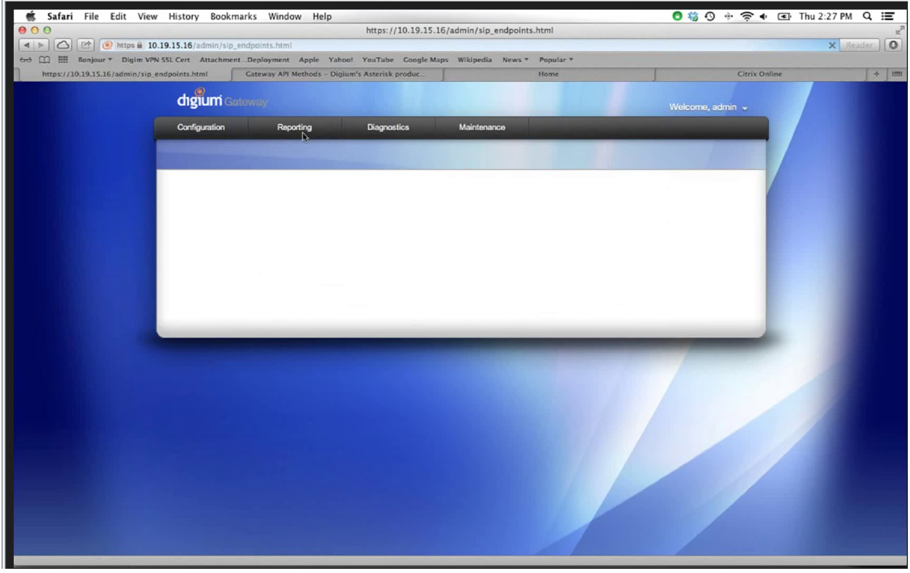
# Step: Set Switchvox5.5's Registration to 'This gateway registers with the endpoint'
pyautogui.click(621, 367)
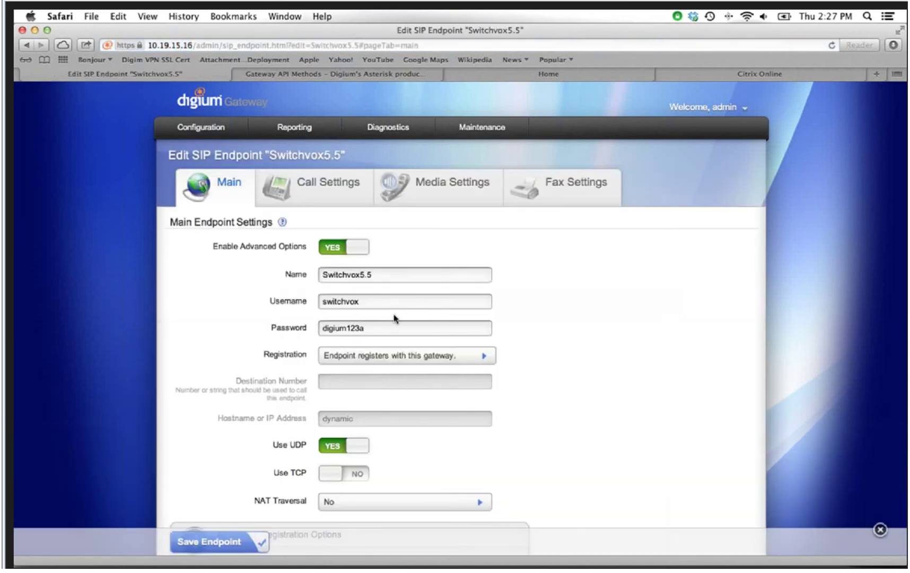
pyautogui.scroll(-3, 394, 318)
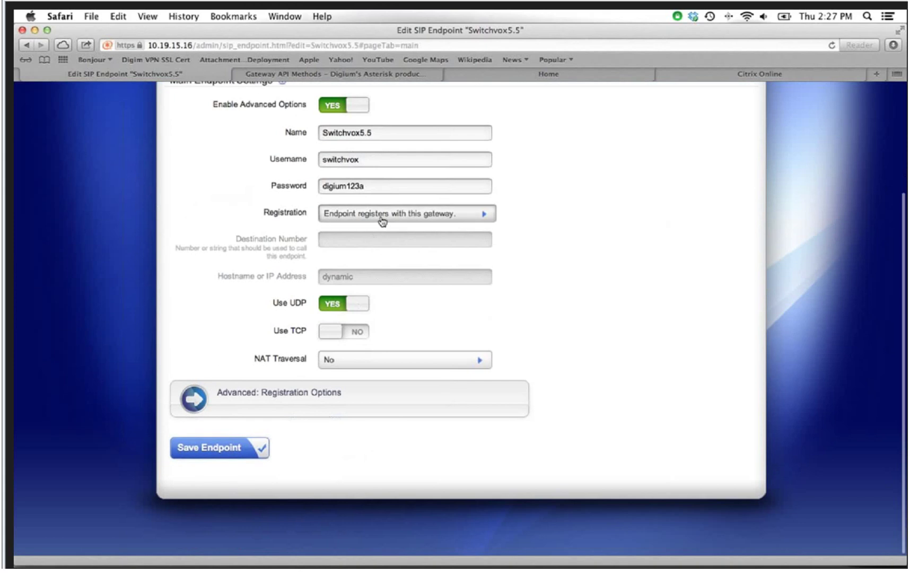
pyautogui.click(378, 218)
pyautogui.click(406, 259)
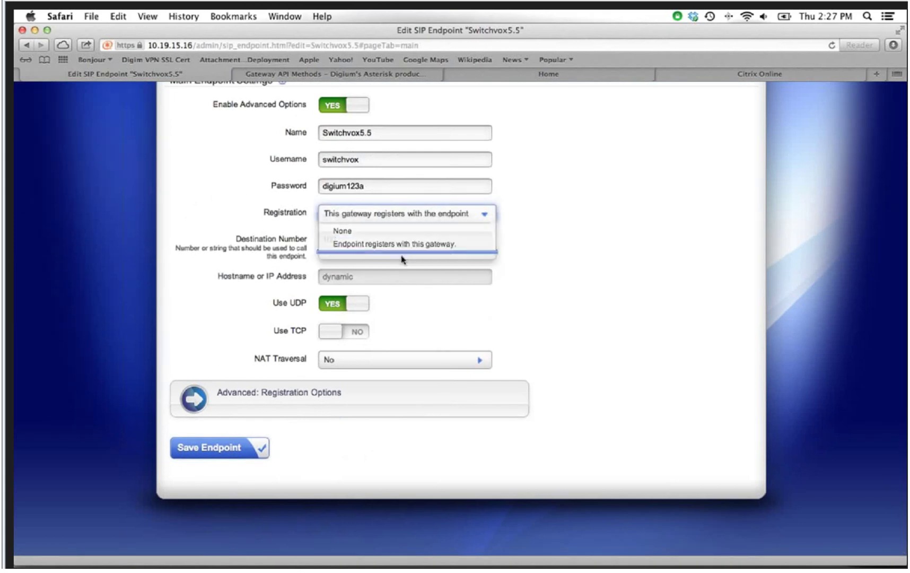
pyautogui.click(390, 223)
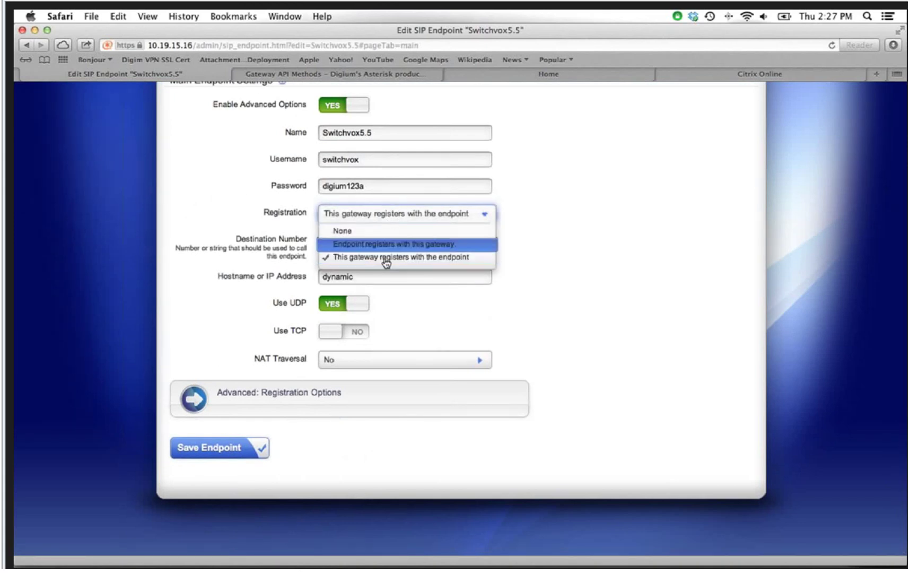
pyautogui.click(654, 263)
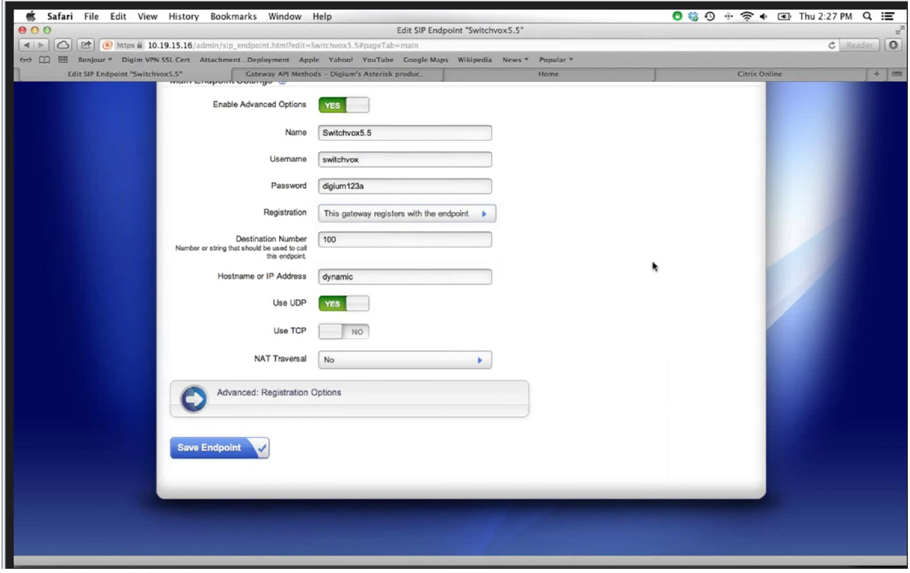
# Step: Keep destination number 100 and replace hostname 'dynamic' with asterisk.local
pyautogui.doubleClick(372, 235)
pyautogui.doubleClick(360, 278)
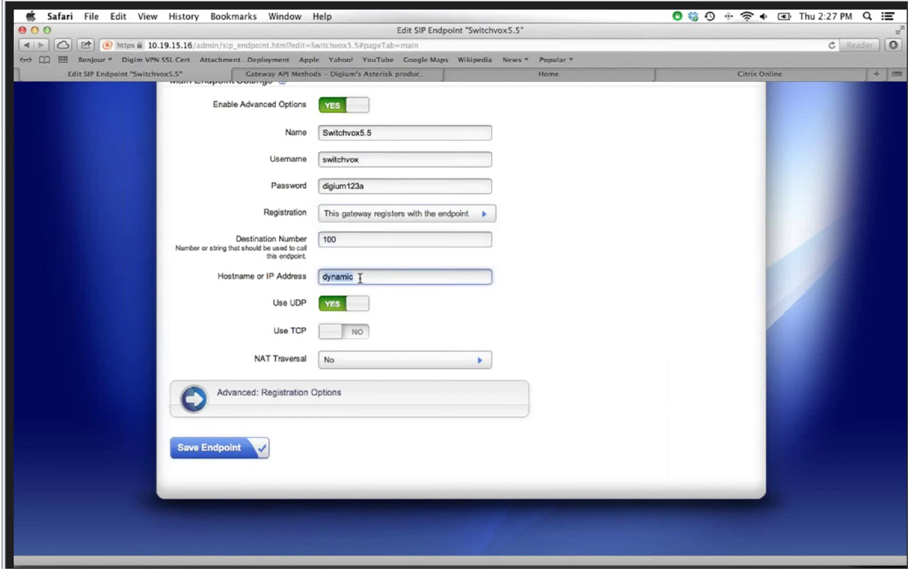
pyautogui.write('asterisk.local')
pyautogui.scroll(5, 548, 329)
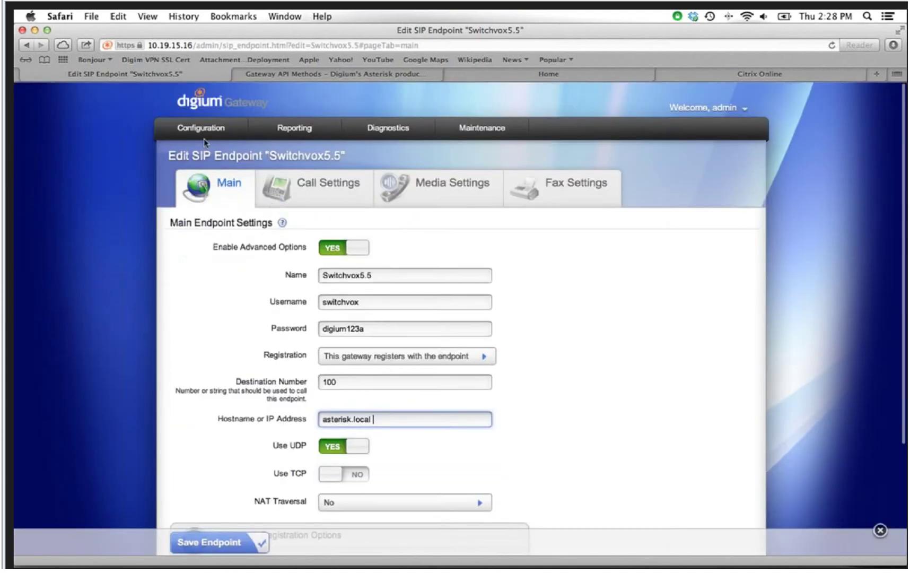
# Step: Open the PRItoSwitchvox routing rule and check its Switchvox5.5 destination and Asterisk1.8 failover
pyautogui.moveTo(203, 131)
pyautogui.click(197, 204)
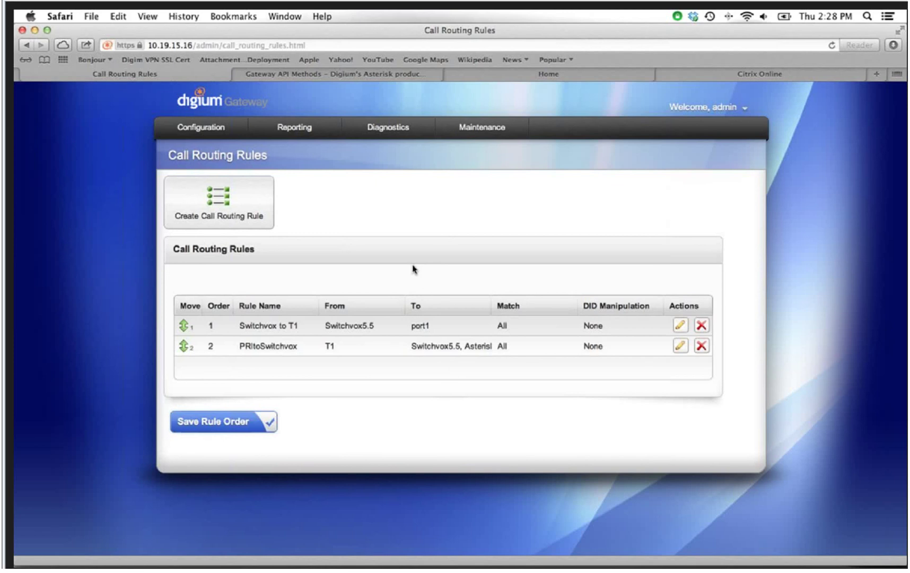
pyautogui.click(681, 350)
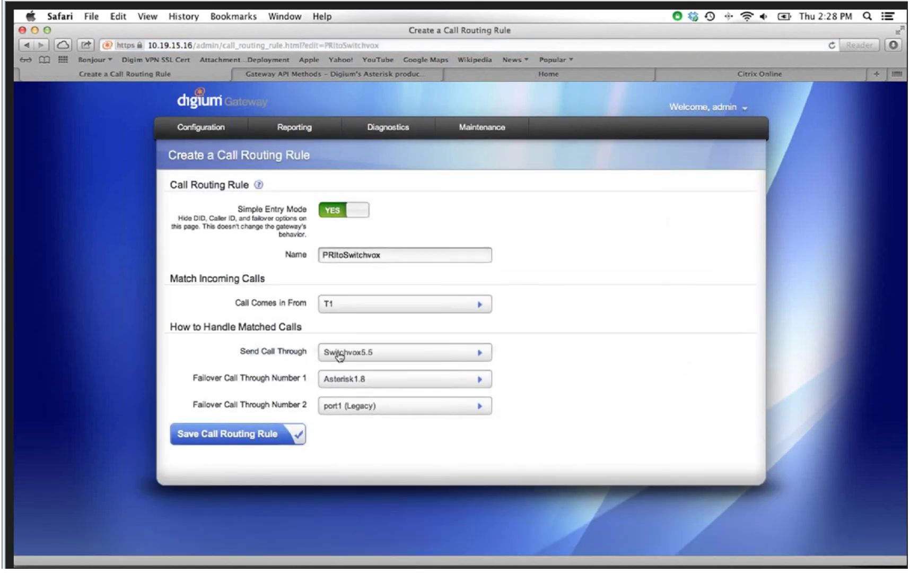
pyautogui.click(339, 357)
pyautogui.click(530, 366)
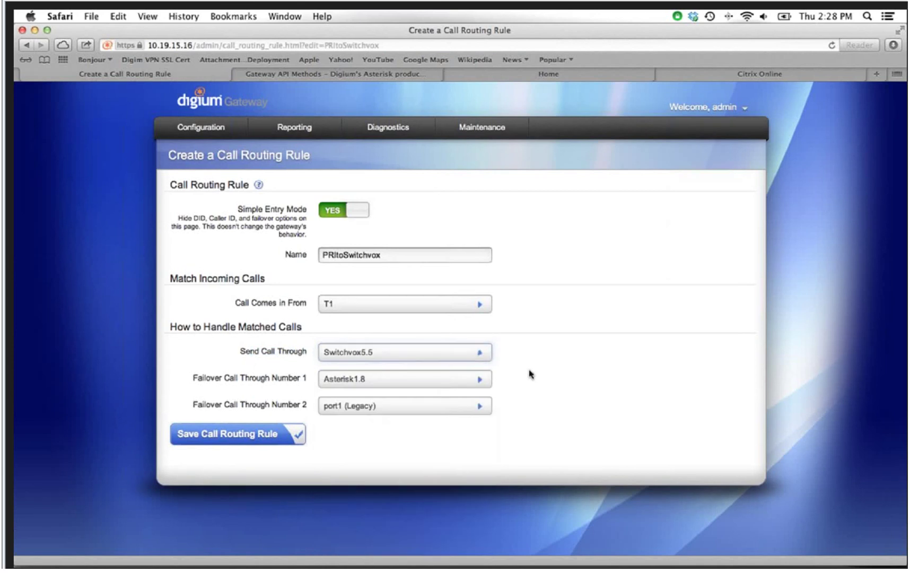
pyautogui.click(481, 384)
pyautogui.click(531, 382)
# Step: Return to the gateway's home dashboard
pyautogui.click(200, 105)
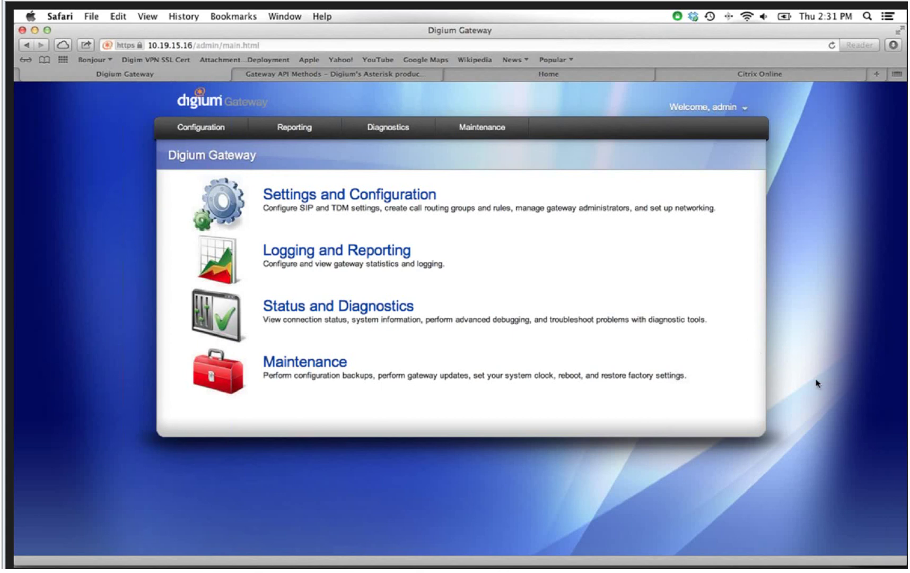
# Step: Start a new SIP endpoint, leave Registration at None, and begin entering the hostname
pyautogui.click(175, 129)
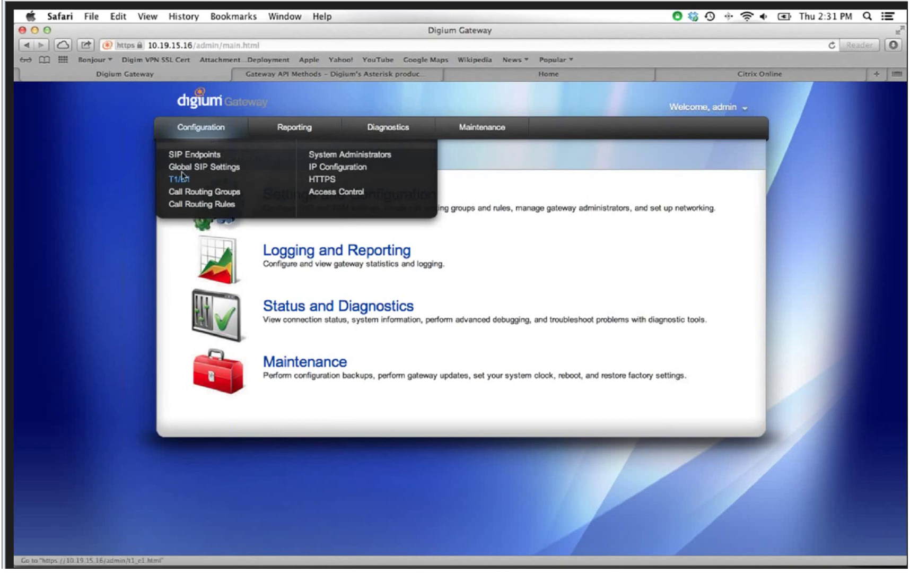
pyautogui.click(187, 154)
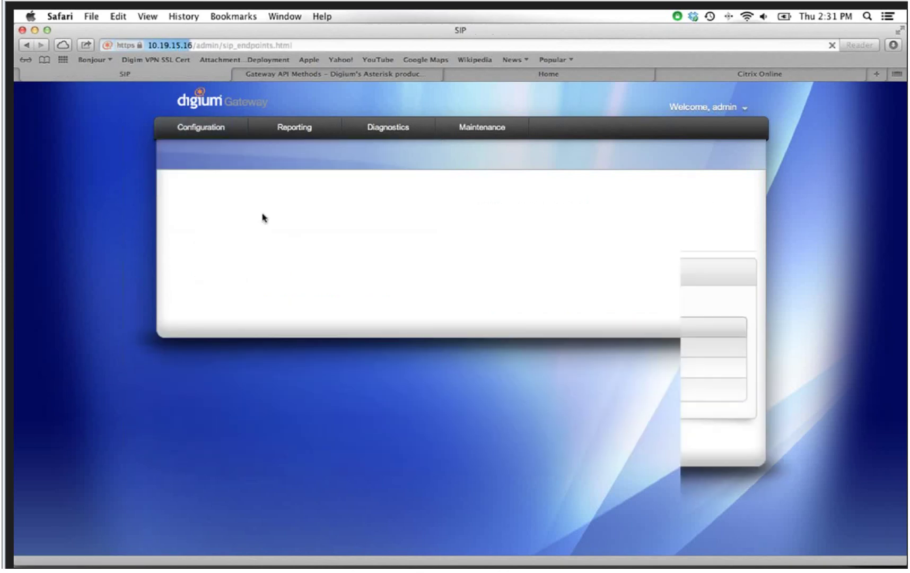
pyautogui.click(210, 217)
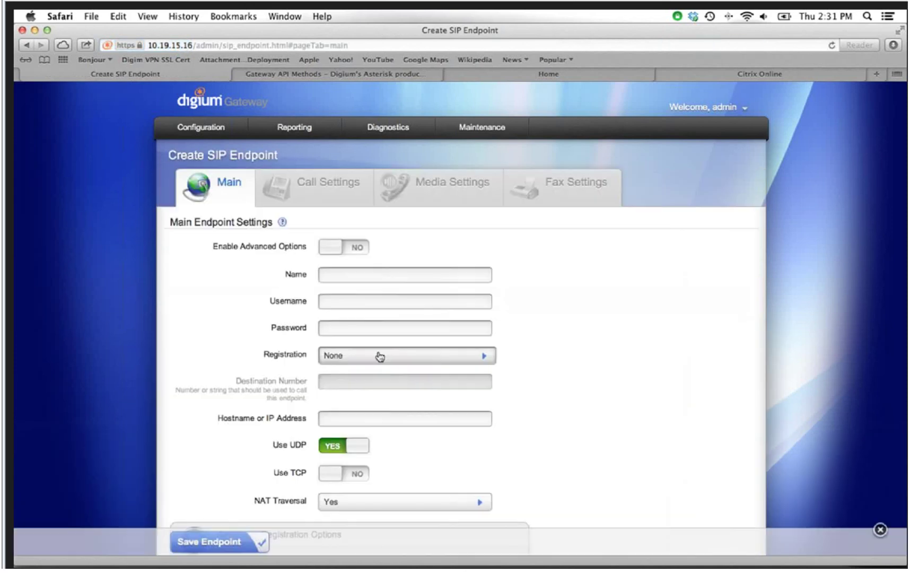
pyautogui.click(378, 357)
pyautogui.click(380, 361)
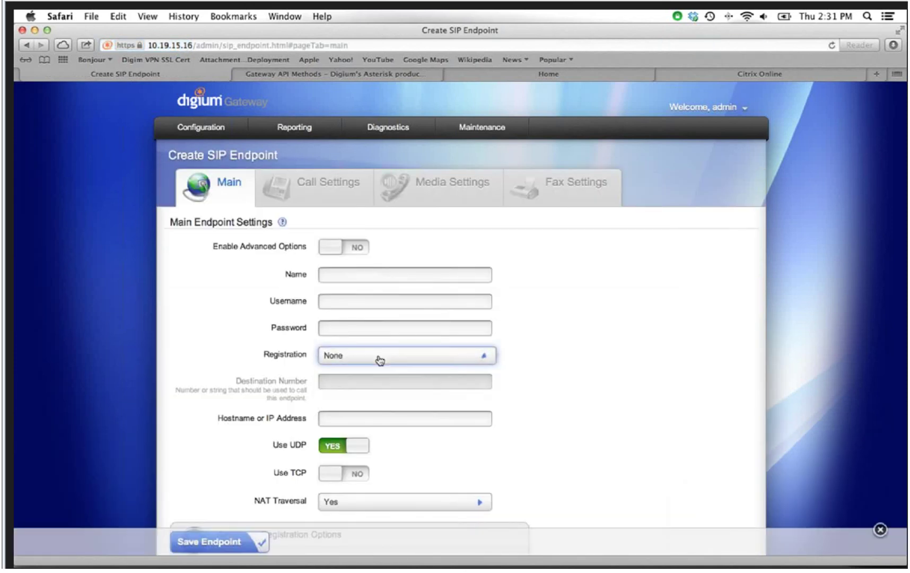
pyautogui.click(357, 418)
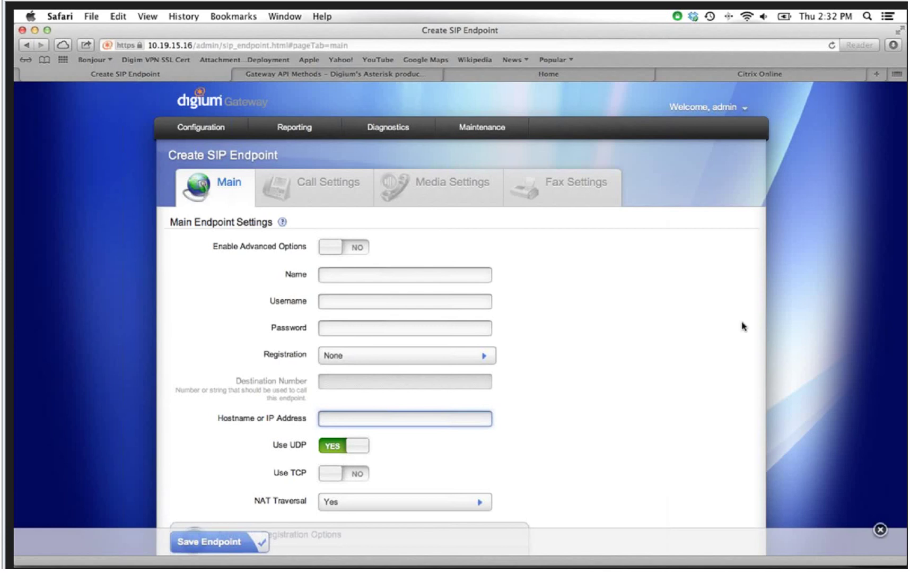
# Step: Bring the PowerPoint slideshow forward and exit it to the editing view
pyautogui.moveTo(790, 565)
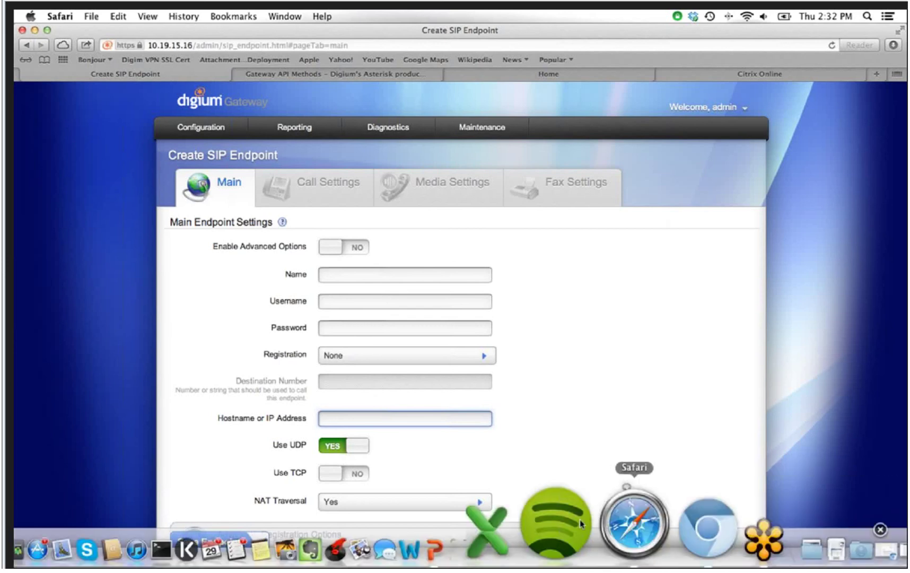
pyautogui.click(540, 527)
pyautogui.rightClick(376, 371)
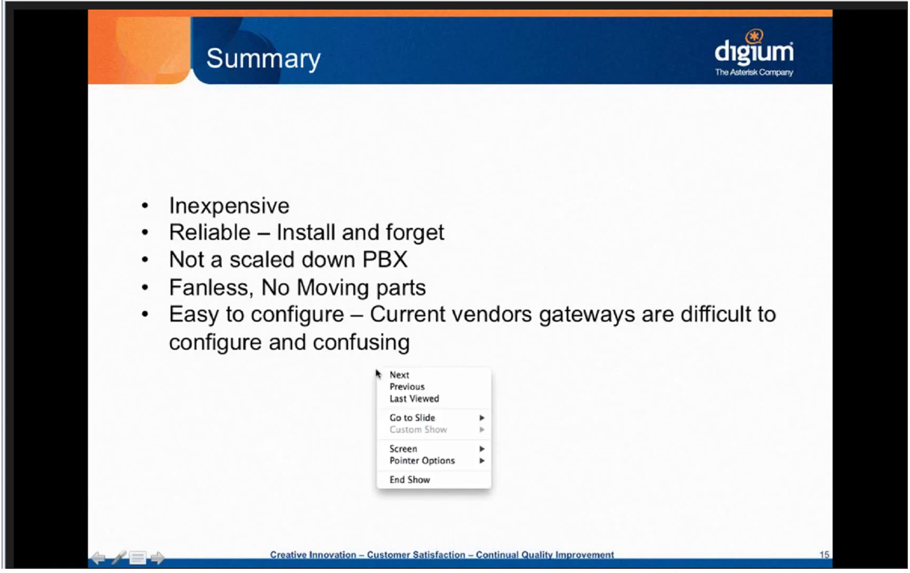
pyautogui.click(499, 341)
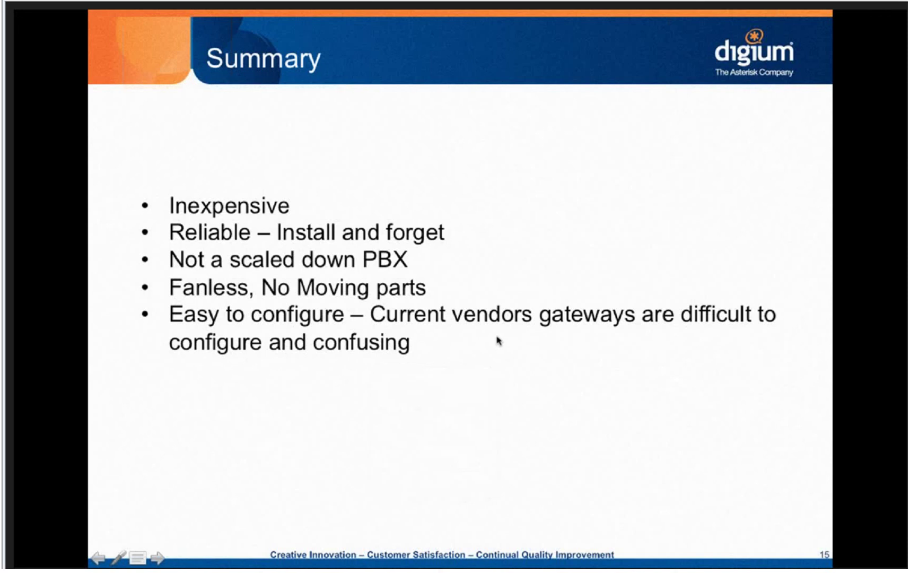
pyautogui.press('Escape')
# Step: Present the Market Feedback slide 4, then minimize PowerPoint back to the gateway
pyautogui.scroll(10, 86, 318)
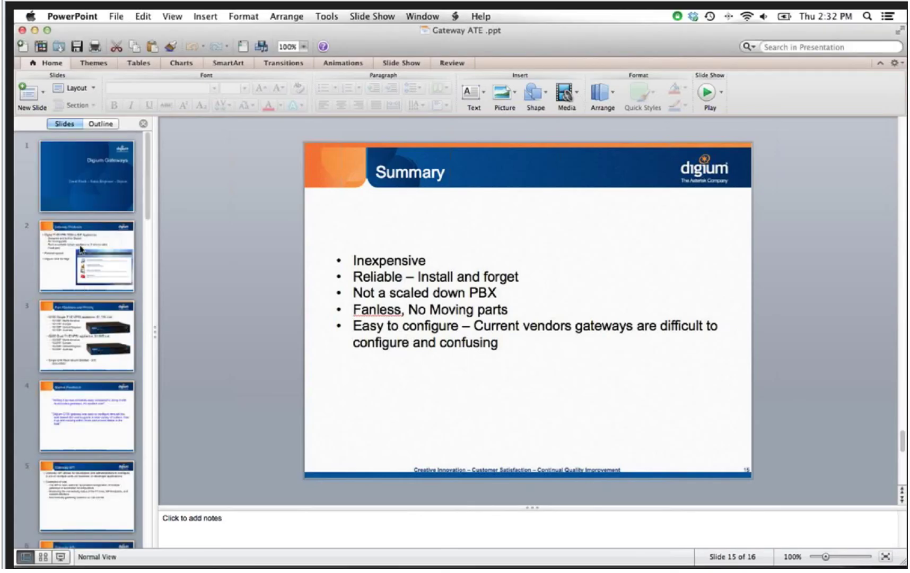
pyautogui.click(87, 256)
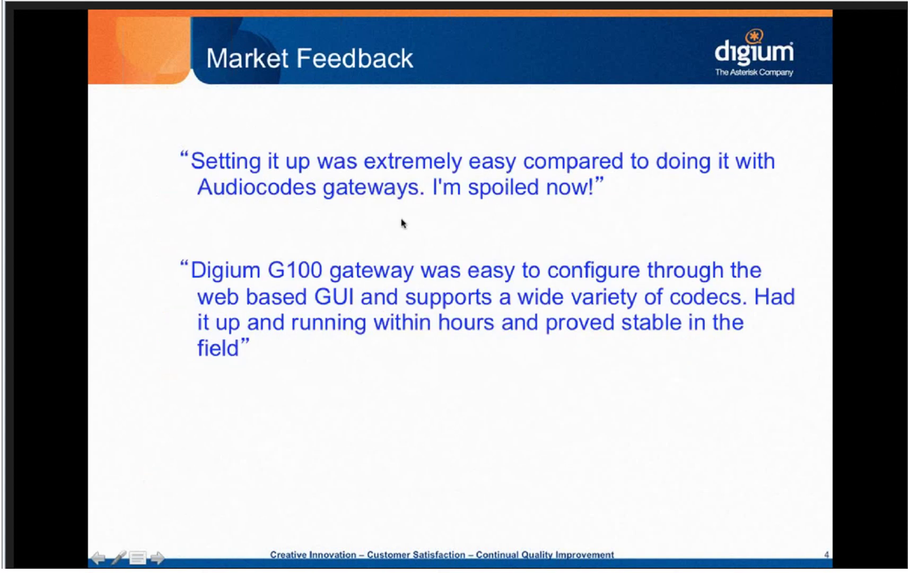
pyautogui.press('Escape')
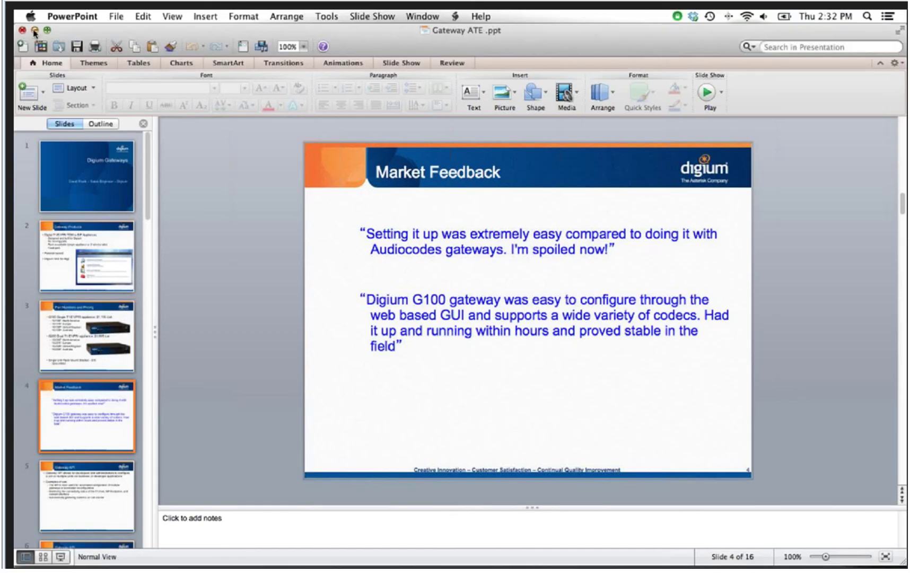
pyautogui.click(34, 31)
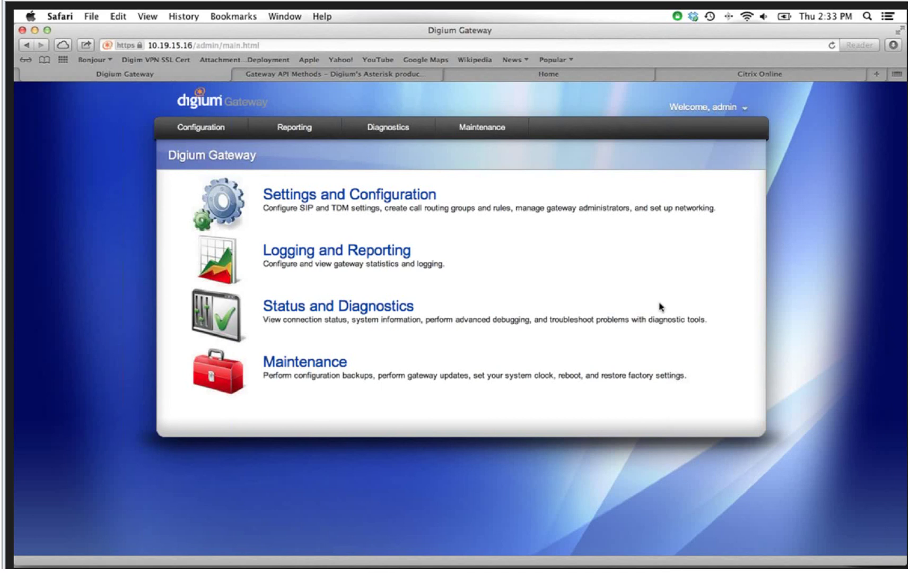
# Step: Open the Asterisk1.8 endpoint for editing and read its main-settings help window
pyautogui.moveTo(201, 130)
pyautogui.click(184, 155)
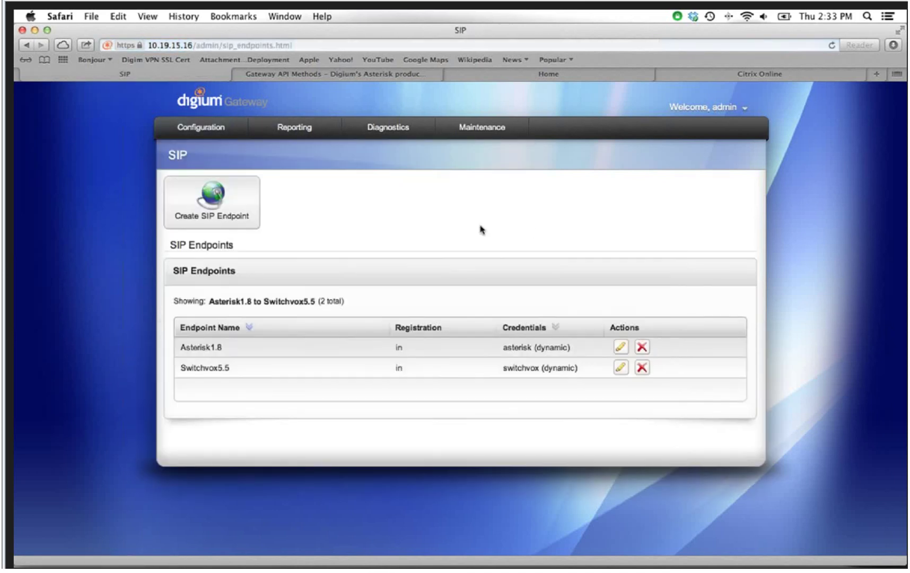
pyautogui.click(622, 347)
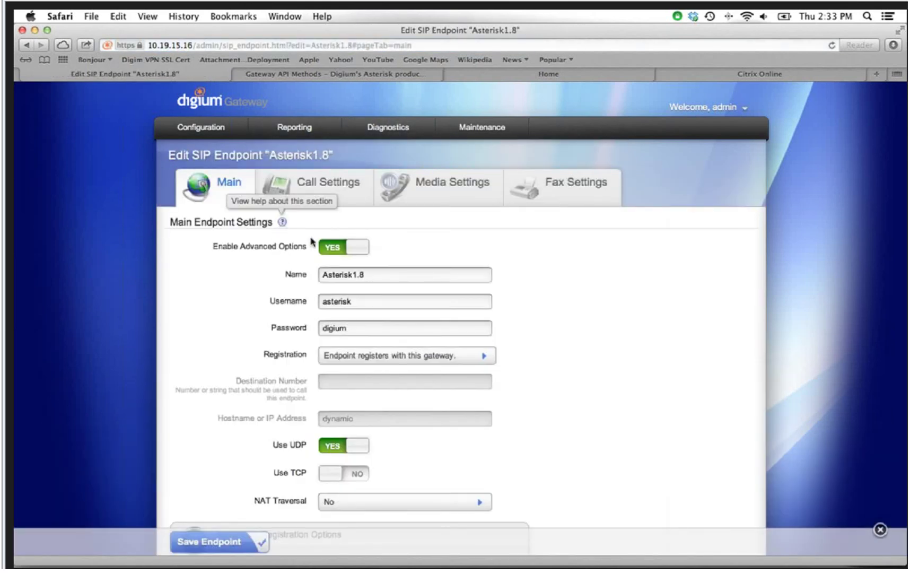
pyautogui.click(282, 223)
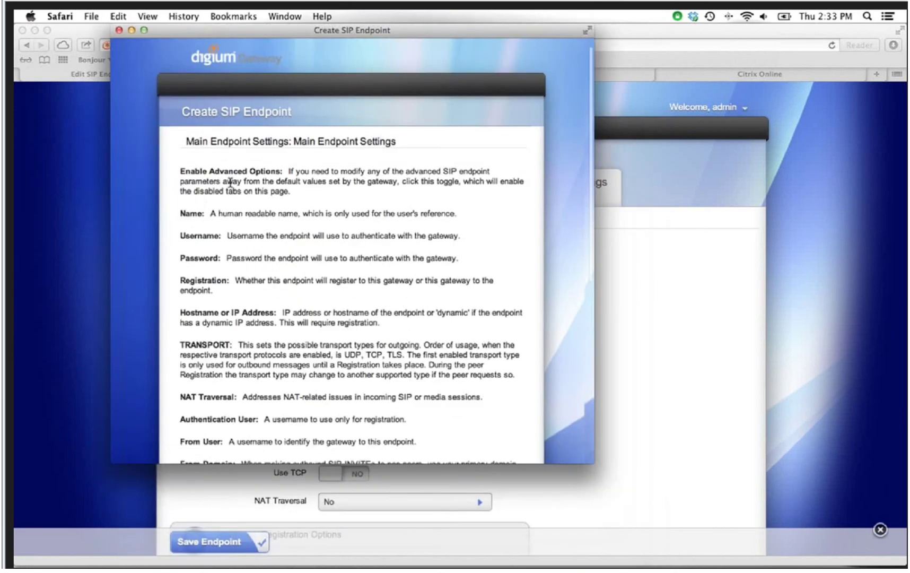
pyautogui.scroll(-5, 230, 183)
pyautogui.scroll(5, 286, 186)
pyautogui.click(119, 30)
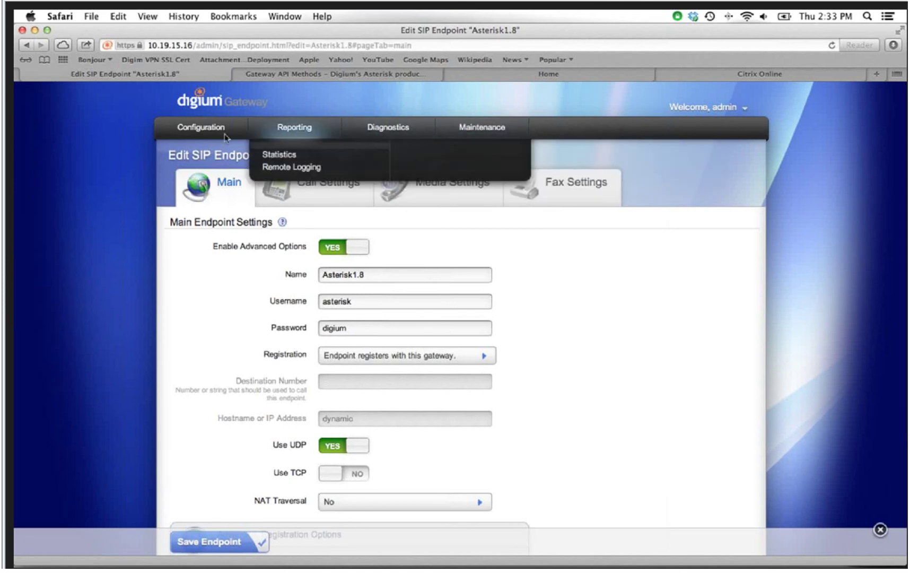
# Step: Try a new access control rule with SIP, discard it, and cancel editing the 0.0.0.0 rule
pyautogui.moveTo(225, 133)
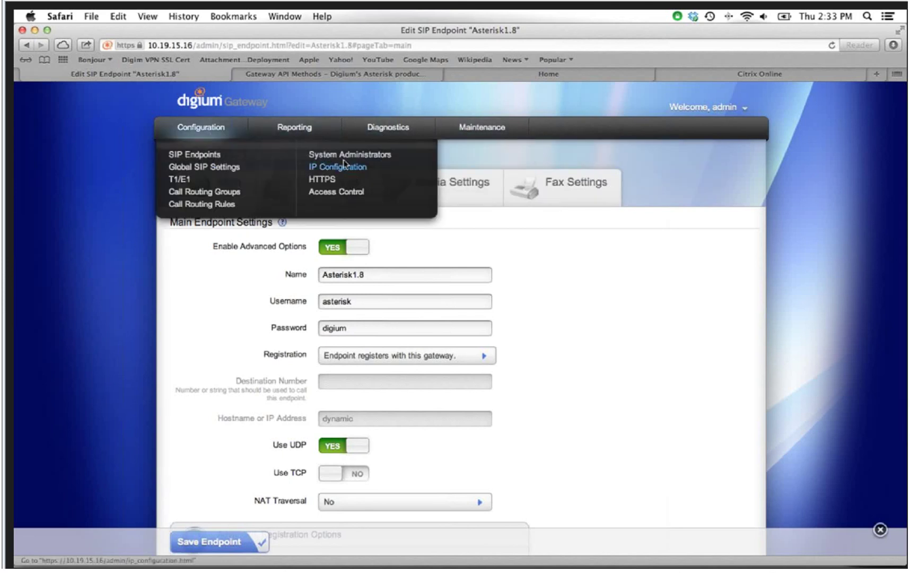
pyautogui.click(333, 192)
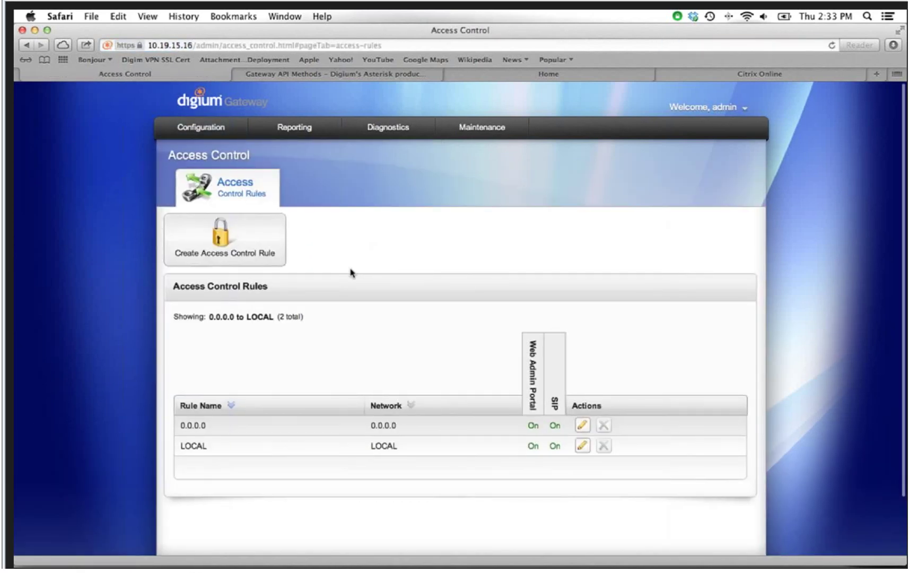
pyautogui.scroll(-3, 350, 272)
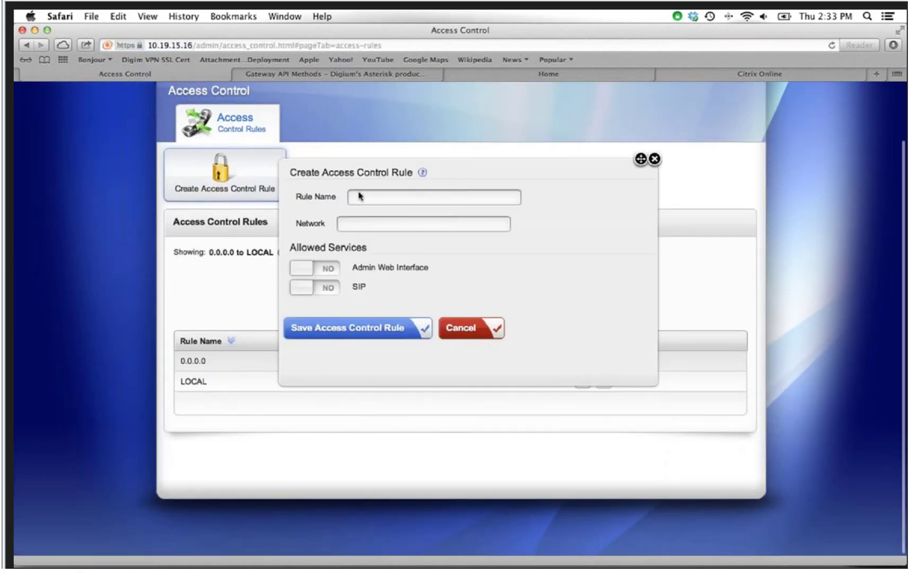
pyautogui.click(353, 220)
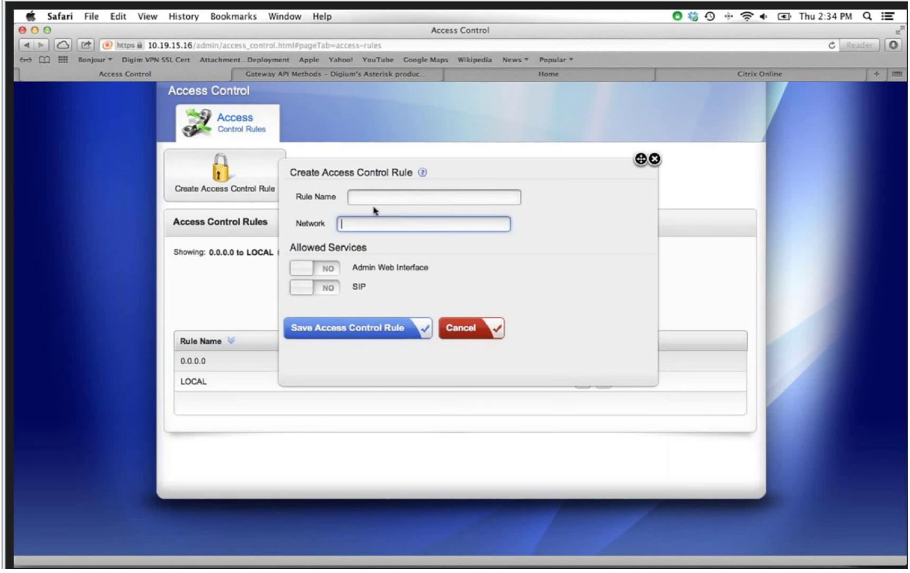
pyautogui.click(312, 292)
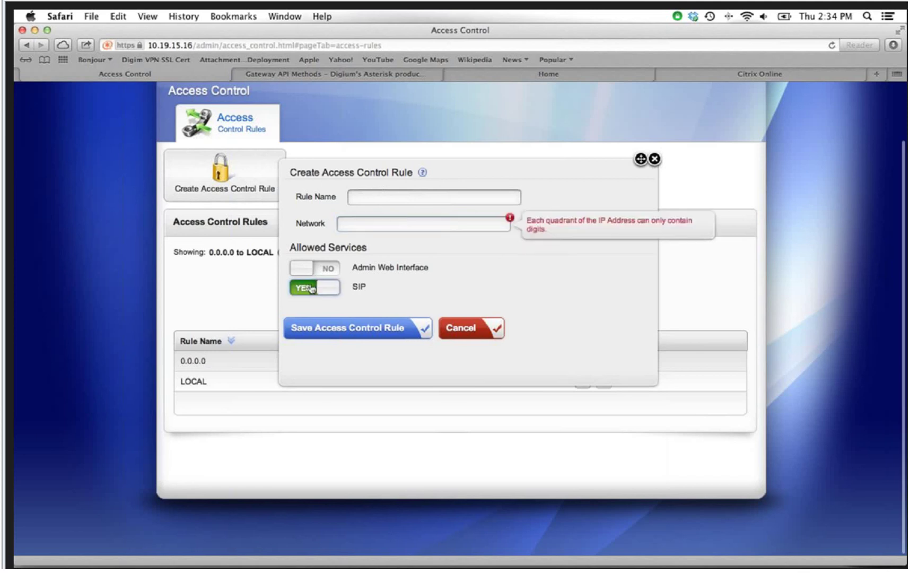
pyautogui.click(314, 291)
pyautogui.click(655, 159)
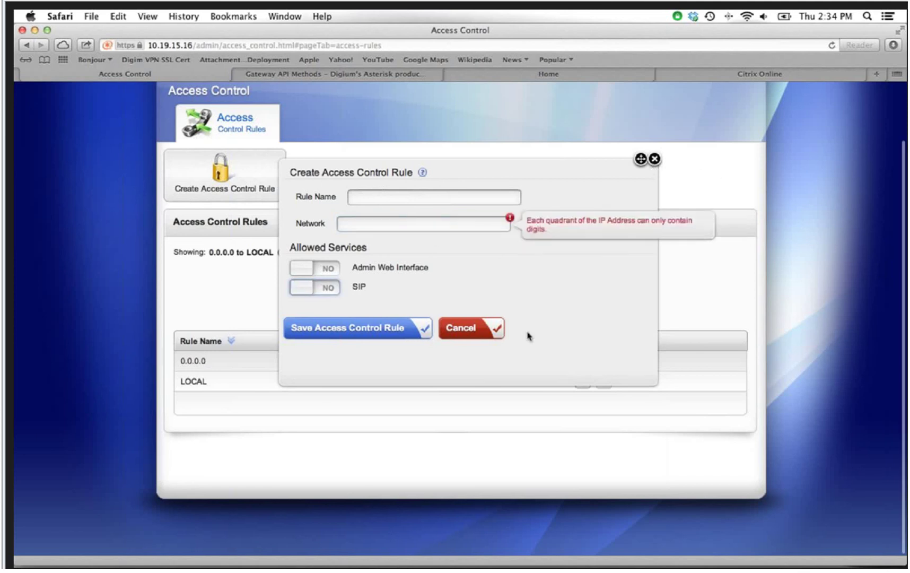
pyautogui.click(584, 363)
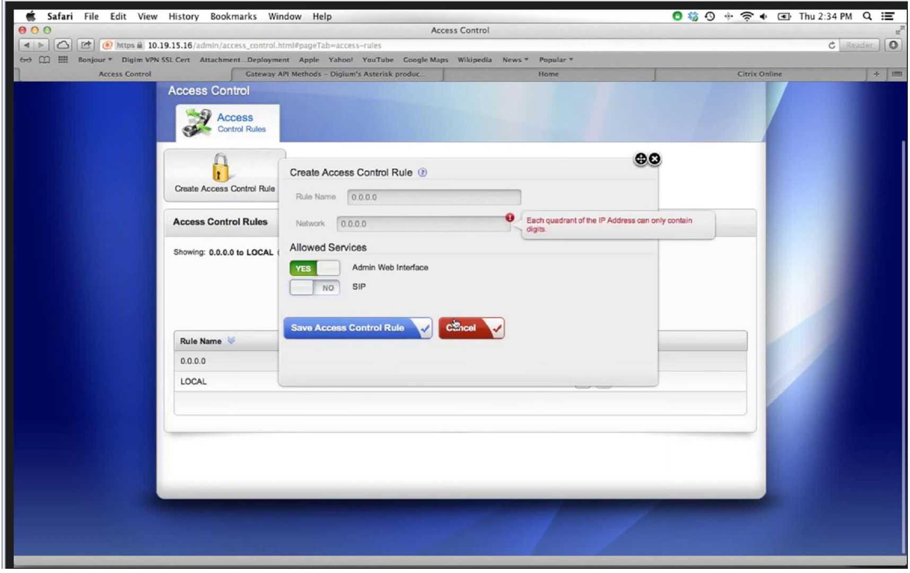
pyautogui.click(463, 328)
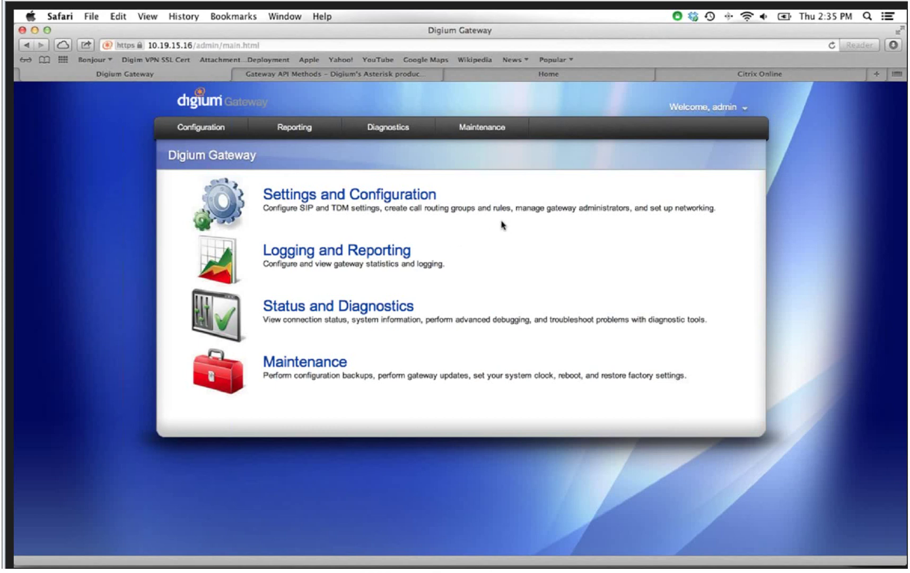
# Step: Open Advanced Debugging's Start Debugging Session form and review its TCP Traffic, Gateway Log and System Log options
pyautogui.moveTo(511, 156)
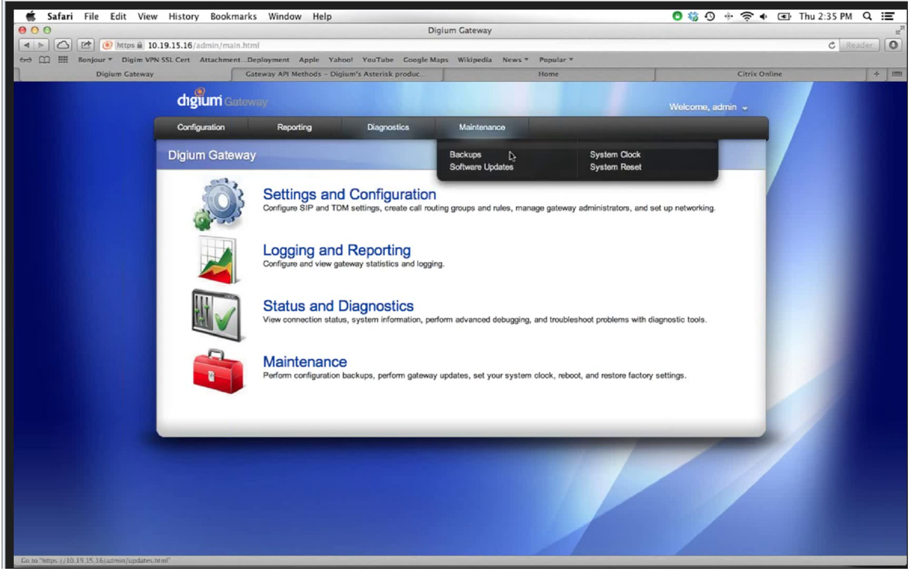
pyautogui.moveTo(379, 139)
pyautogui.click(518, 158)
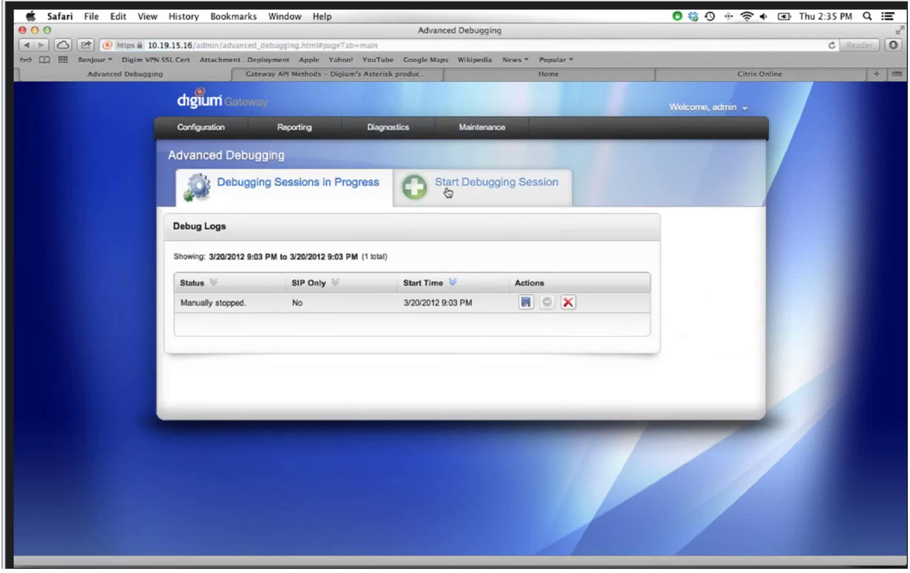
pyautogui.click(448, 193)
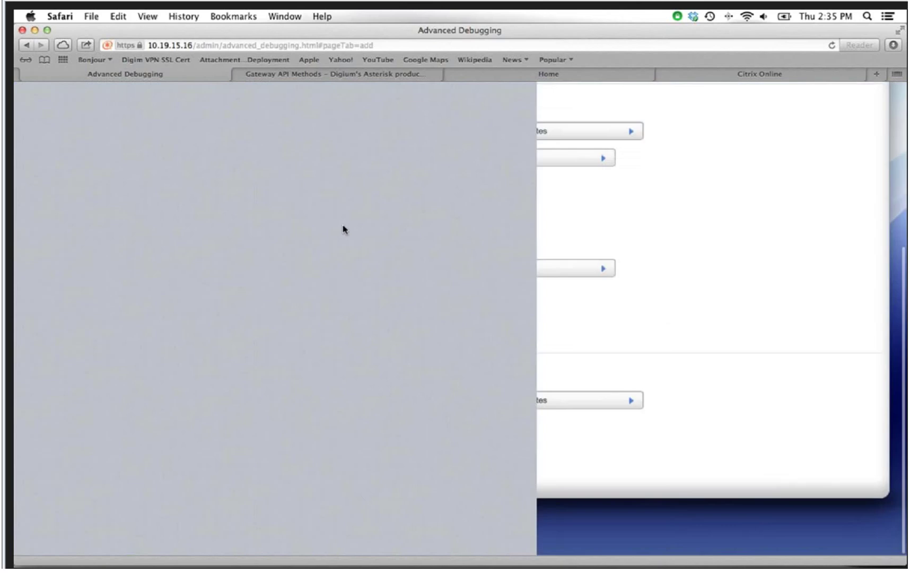
pyautogui.scroll(5, 397, 387)
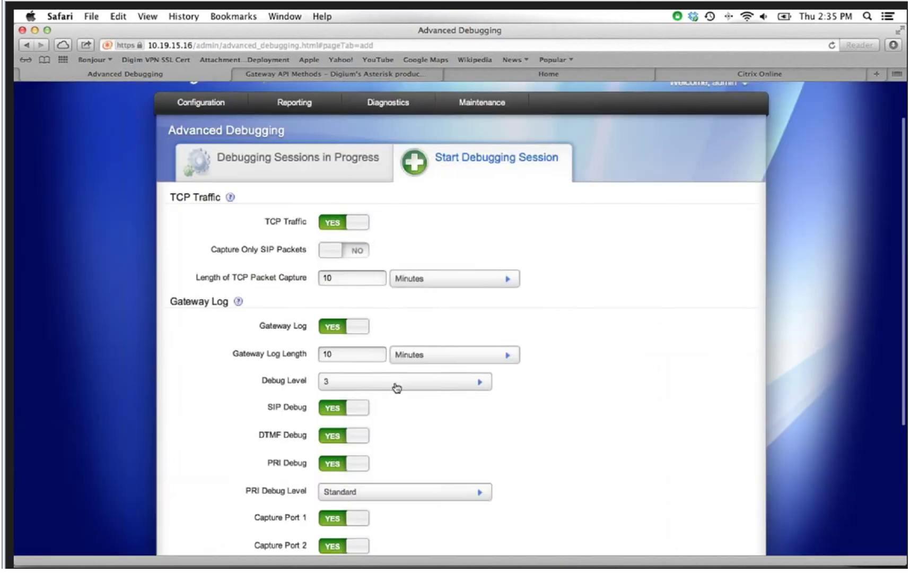
pyautogui.scroll(-5, 360, 291)
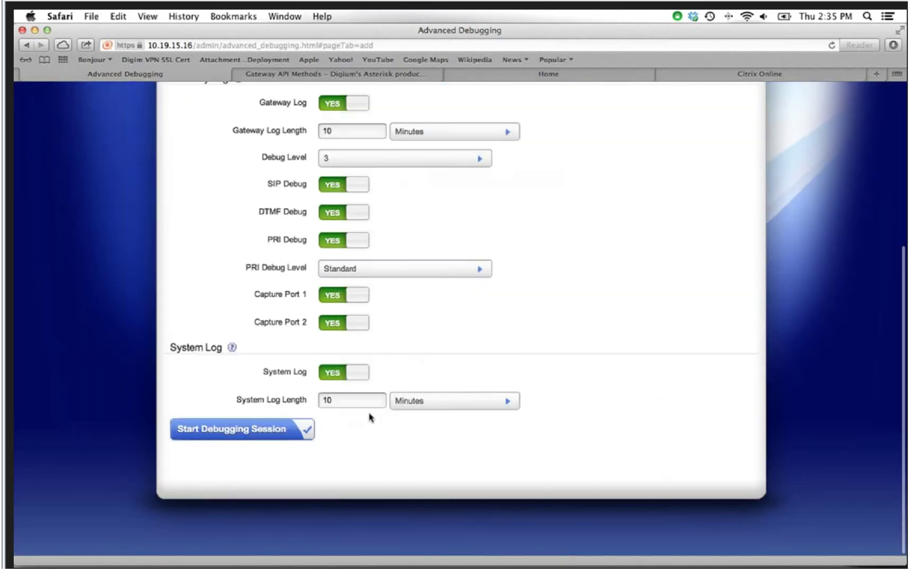
pyautogui.scroll(5, 311, 408)
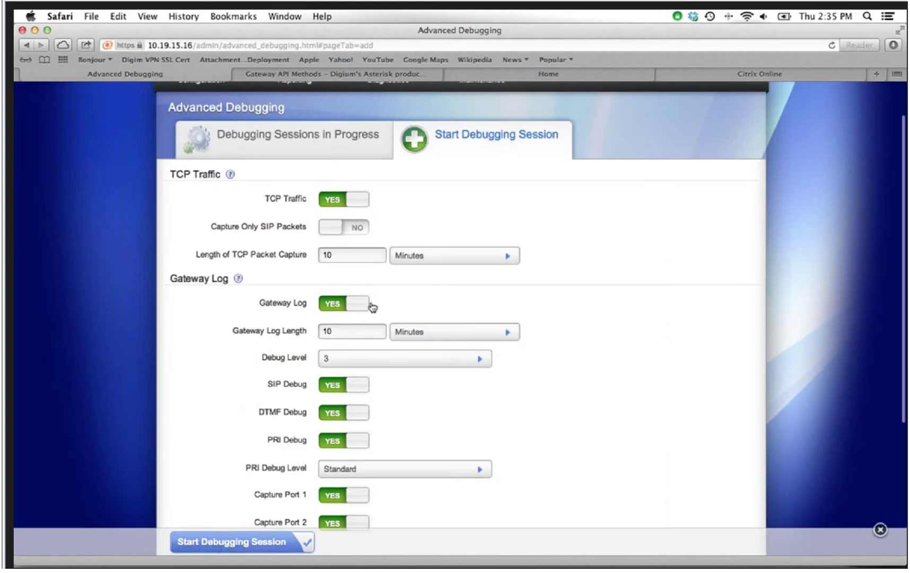
pyautogui.scroll(-3, 372, 307)
pyautogui.scroll(-1, 373, 307)
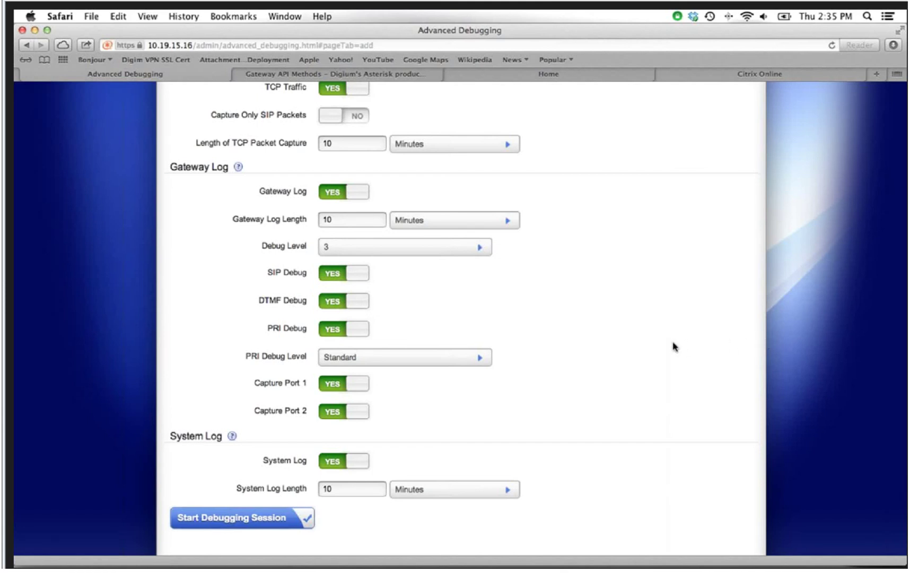
pyautogui.scroll(-1, 583, 396)
pyautogui.scroll(2, 735, 320)
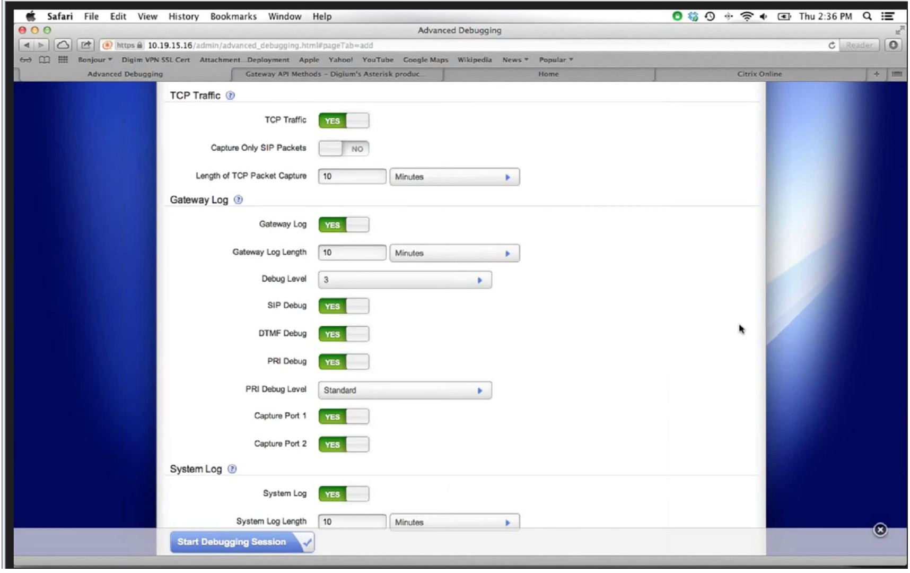